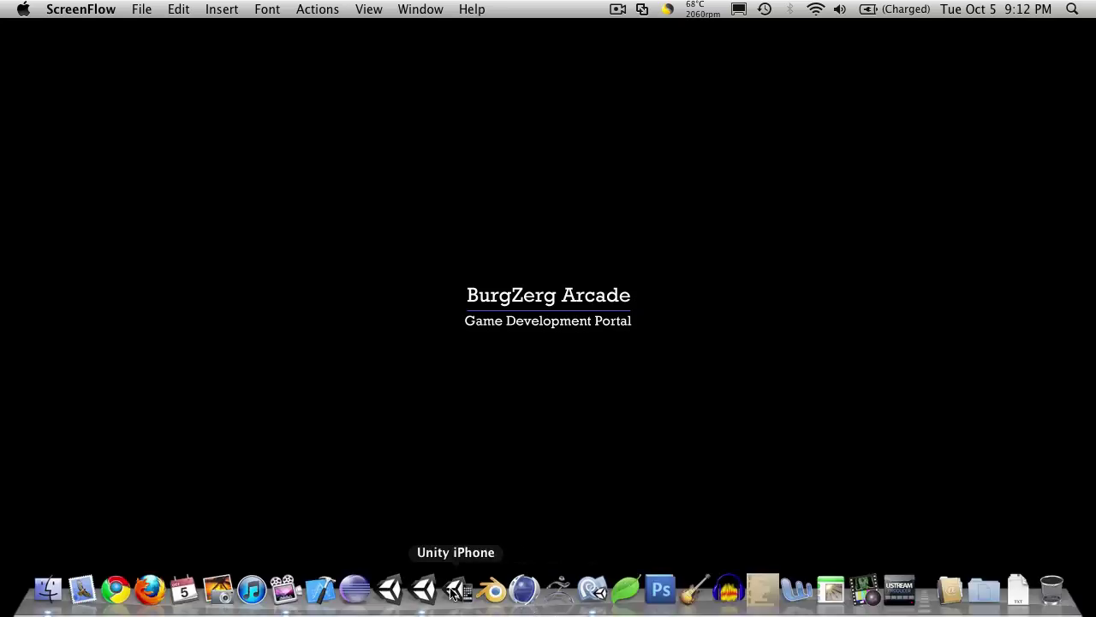
- Open the VitalBar script from the project's HUD Classes folder in Unity for editing in MonoDevelop
{"action": "left_click", "coordinate": [423, 589]}
{"action": "left_click", "coordinate": [594, 592]}
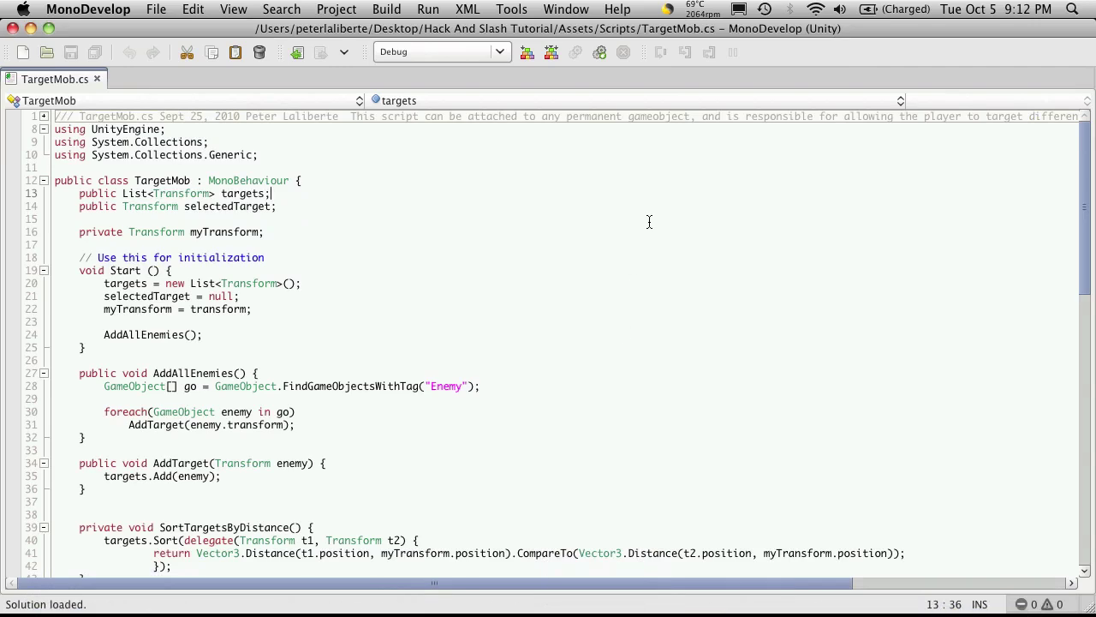
{"action": "key", "text": "super+Tab"}
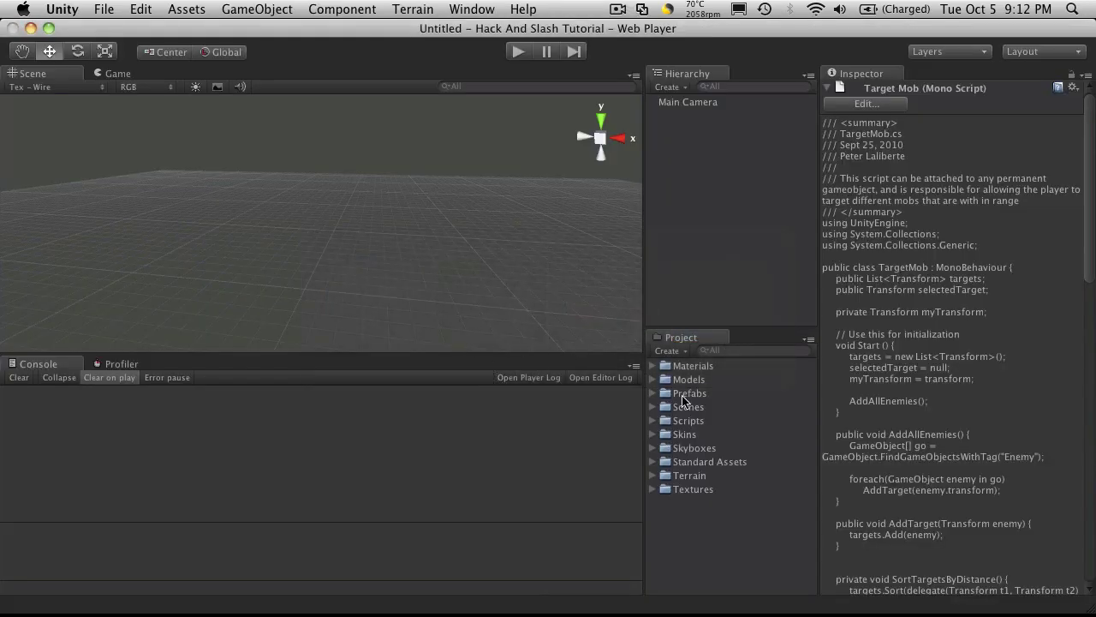
{"action": "left_click", "coordinate": [653, 421]}
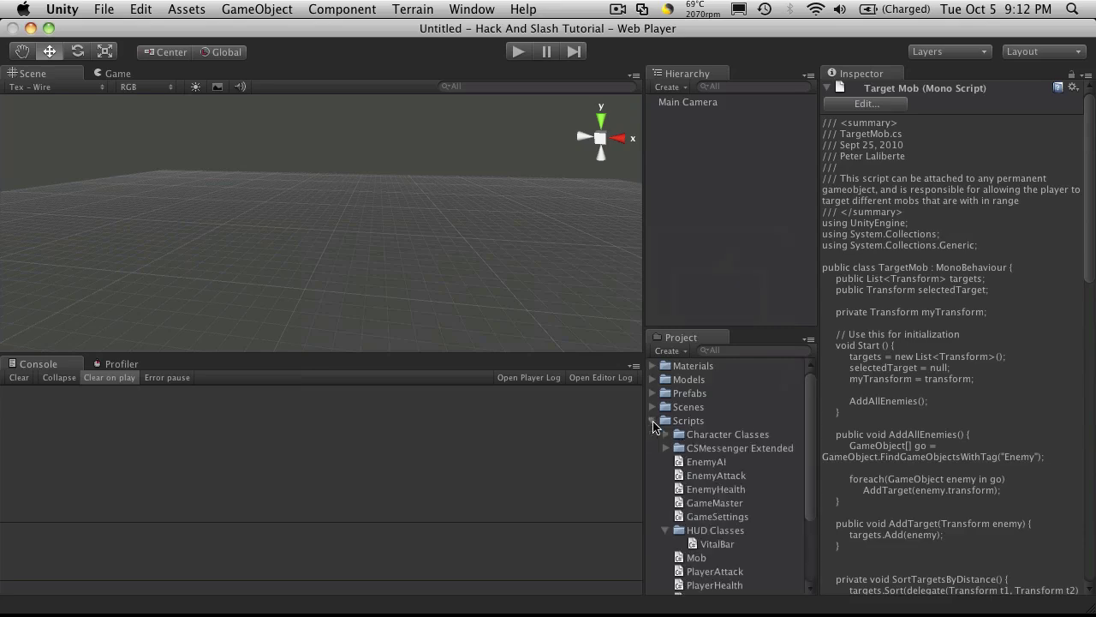
{"action": "double_click", "coordinate": [698, 543]}
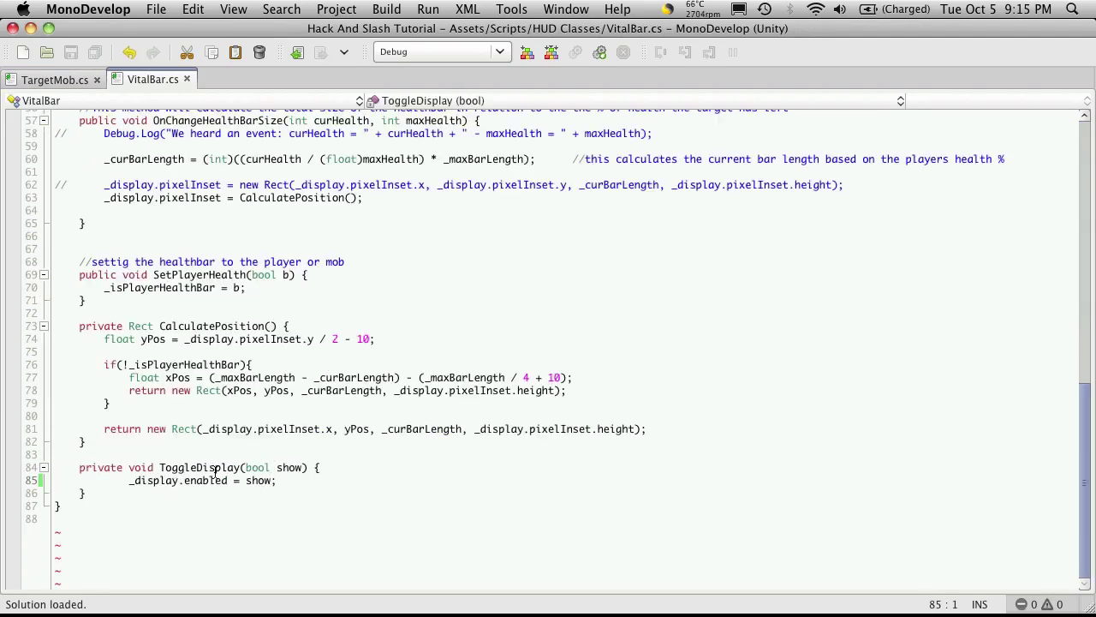
- Switch to Unity, play Level1, inspect the NullReferenceException in the console and hide the game view's statistics overlay
{"action": "key", "text": "super+Tab"}
{"action": "left_click", "coordinate": [514, 51]}
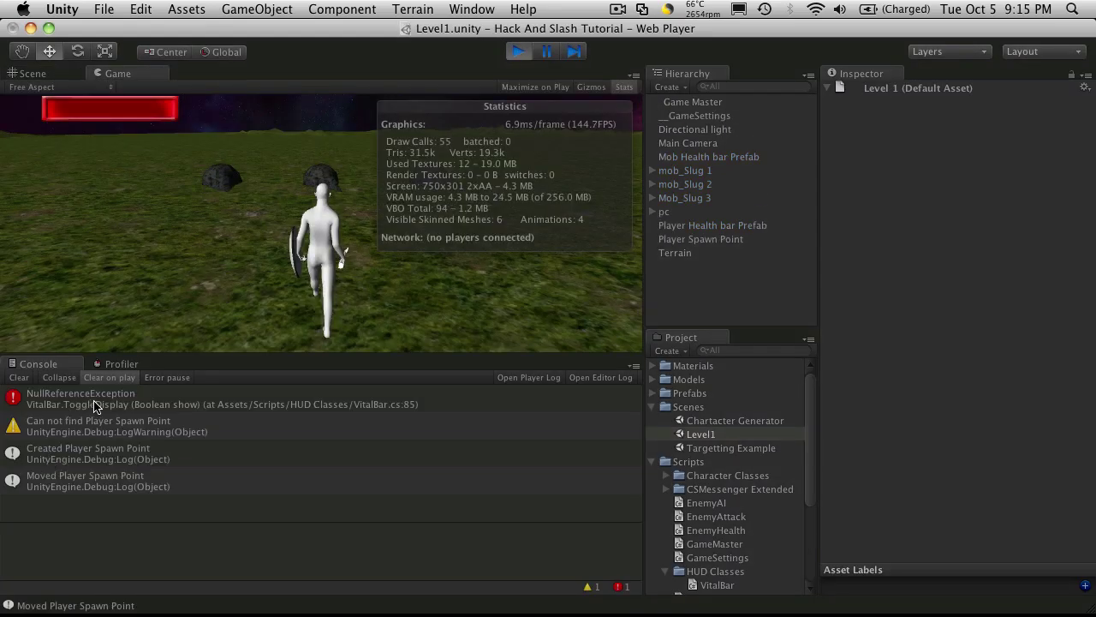
{"action": "left_click", "coordinate": [94, 403]}
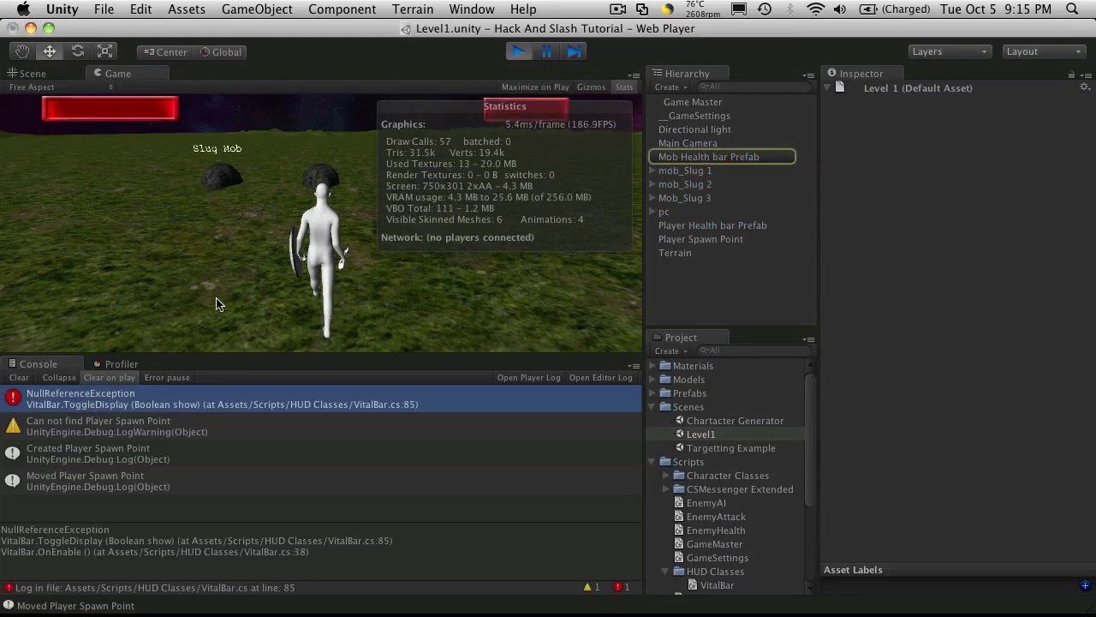
{"action": "left_click", "coordinate": [624, 86]}
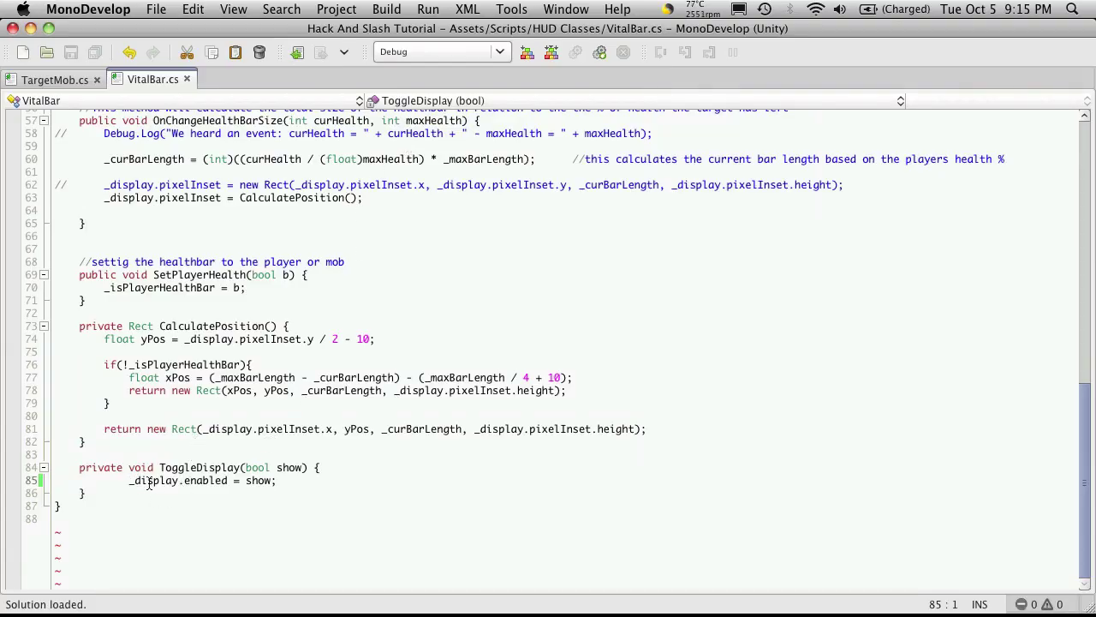
- Add an empty void Awake() method above the Start method in VitalBar.cs
{"action": "scroll", "coordinate": [275, 517], "scroll_direction": "up", "scroll_amount": 15}
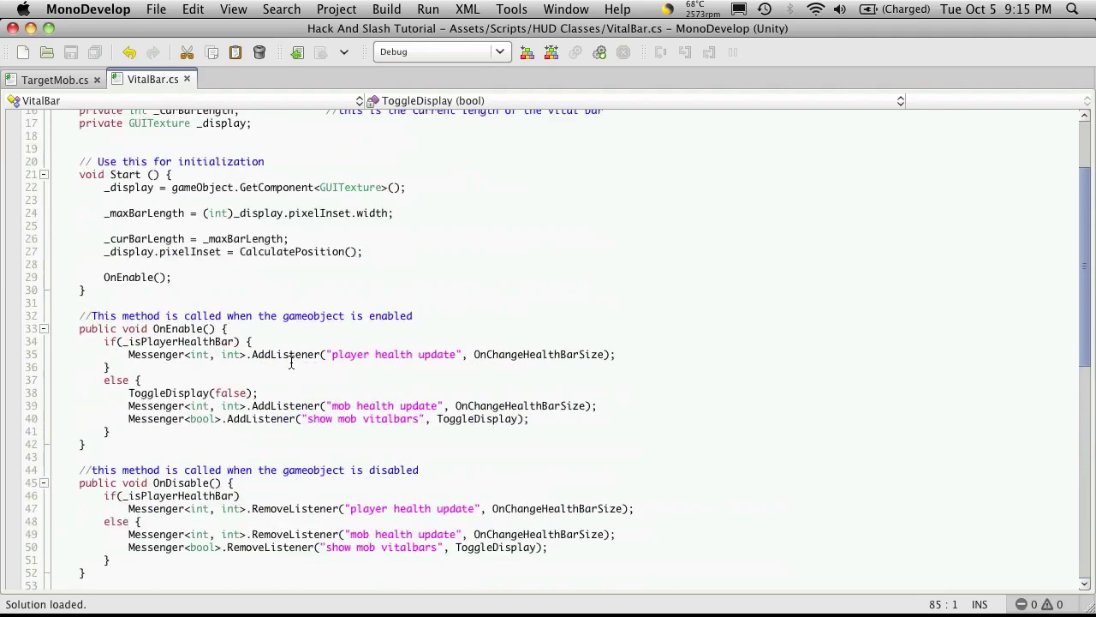
{"action": "left_click", "coordinate": [267, 259]}
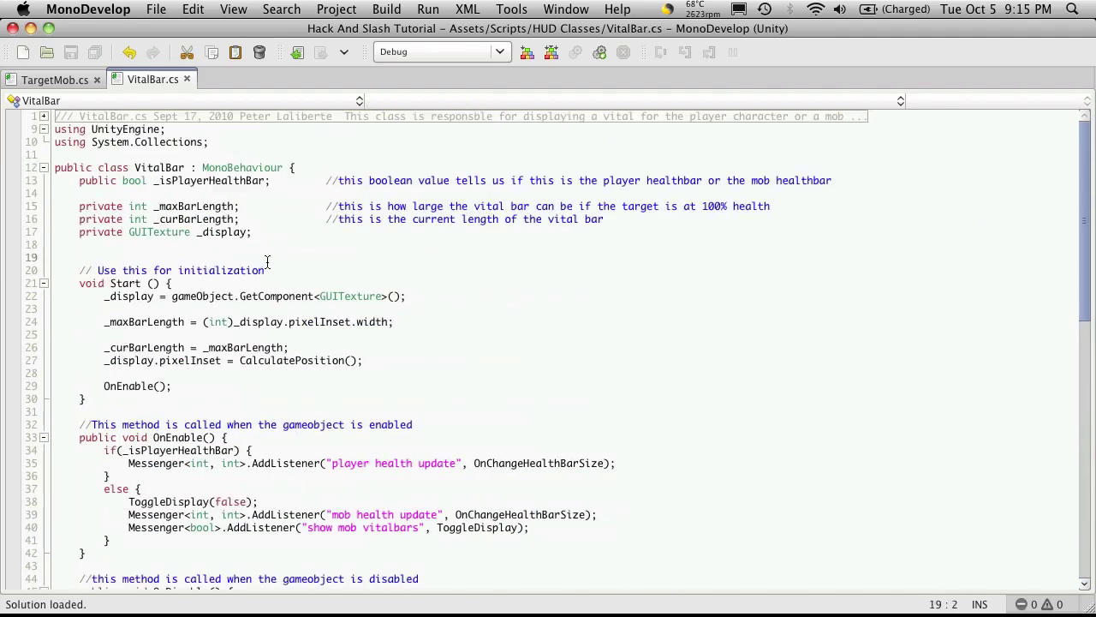
{"action": "key", "text": "Return"}
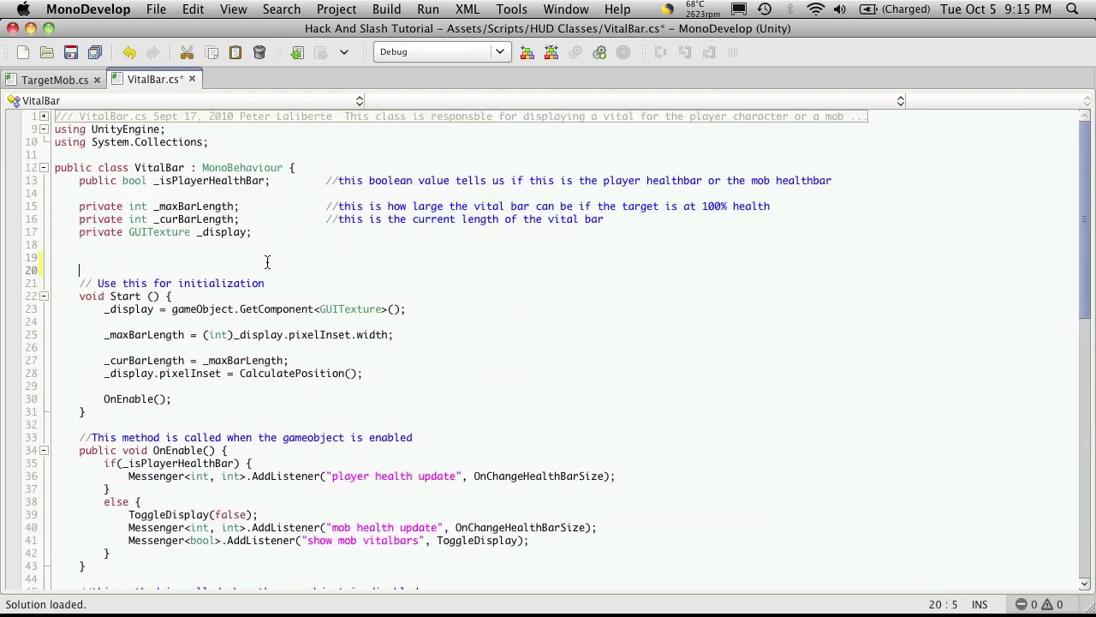
{"action": "type", "text": "Void"}
{"action": "key", "text": "BackSpace"}
{"action": "key", "text": "BackSpace"}
{"action": "key", "text": "BackSpace"}
{"action": "key", "text": "BackSpace"}
{"action": "type", "text": "void Awake () "}
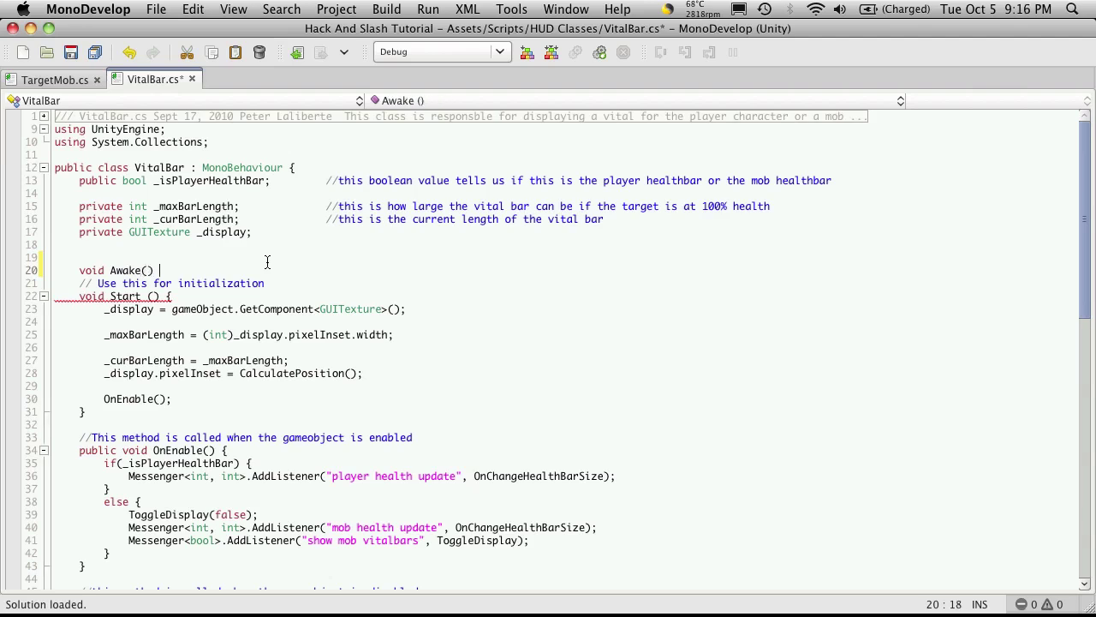
{"action": "type", "text": "{"}
{"action": "key", "text": "Return"}
{"action": "type", "text": "}"}
{"action": "key", "text": "Return"}
- Move the _display = gameObject.GetComponent<GUITexture>(); line from Start into Awake, remove the extra blank line and save the script
{"action": "key", "text": "Down"}
{"action": "key", "text": "Down"}
{"action": "key", "text": "Down"}
{"action": "key", "text": "shift+Down"}
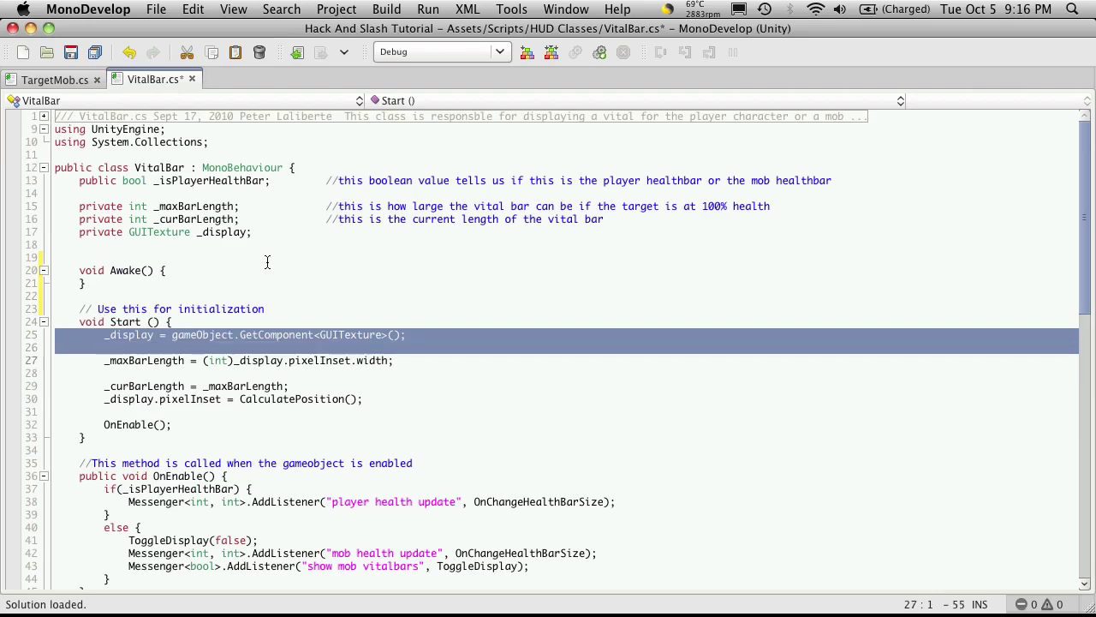
{"action": "key", "text": "ctrl+x"}
{"action": "key", "text": "Up"}
{"action": "key", "text": "Up"}
{"action": "key", "text": "Up"}
{"action": "key", "text": "super+v"}
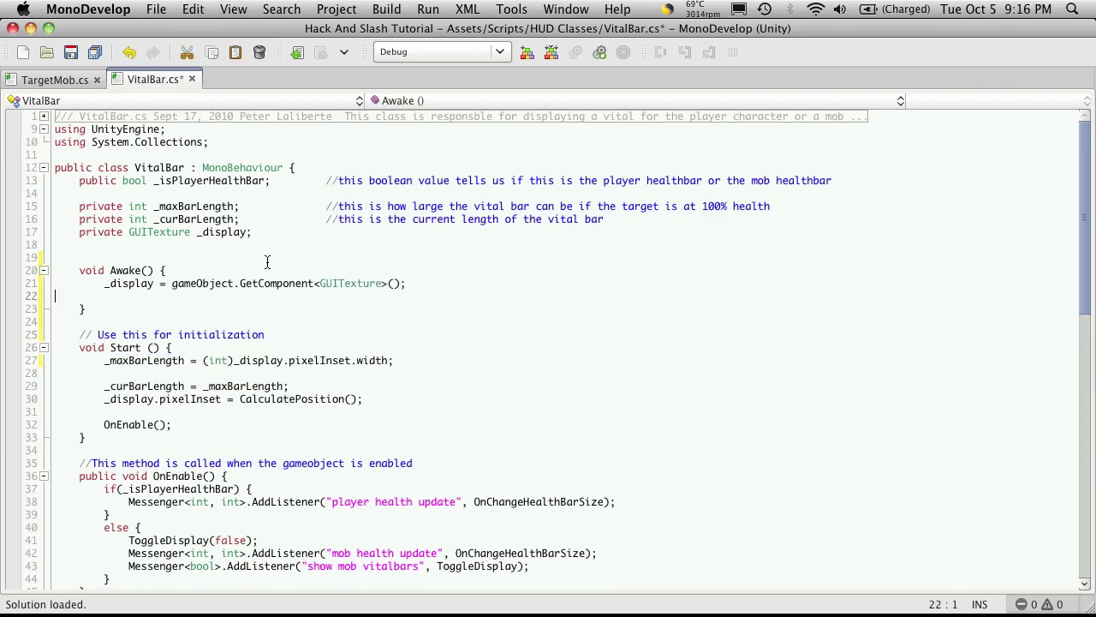
{"action": "key", "text": "shift+Down"}
{"action": "key", "text": "Delete"}
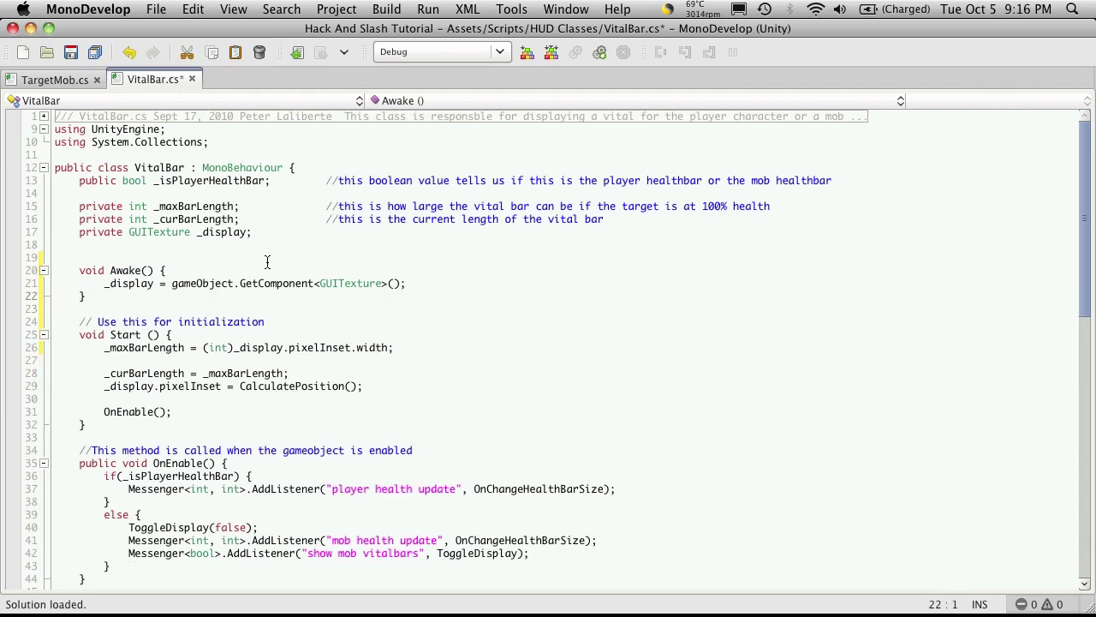
{"action": "key", "text": "super+s"}
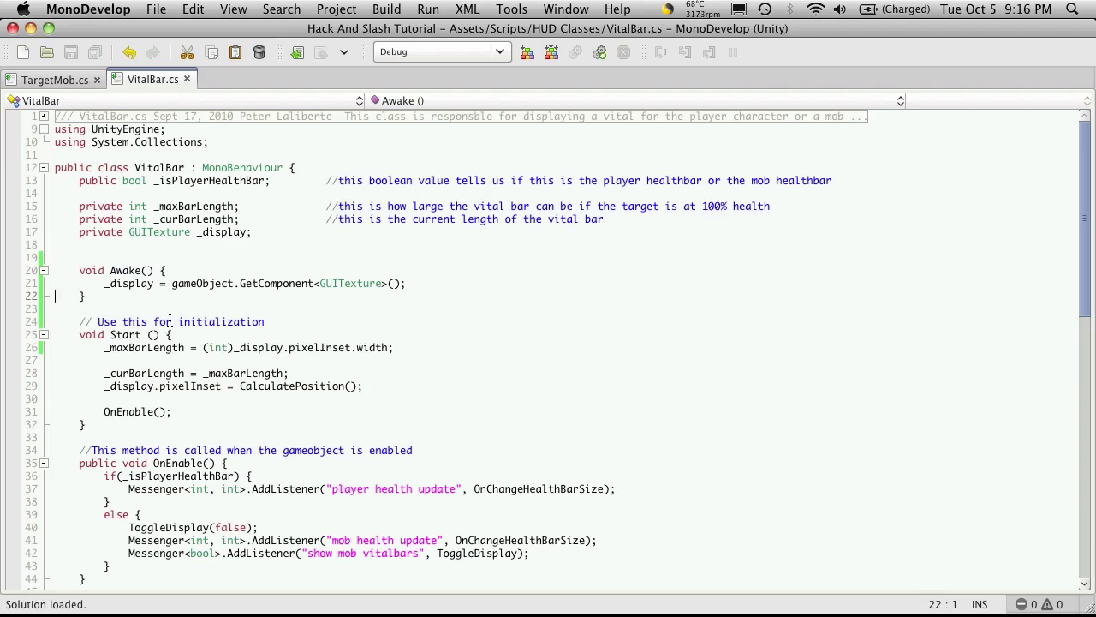
- Switch to Unity, play Level1, cycle the targeting through the slug mobs to check the mob health bar, and stop the game
{"action": "key", "text": "super+Tab"}
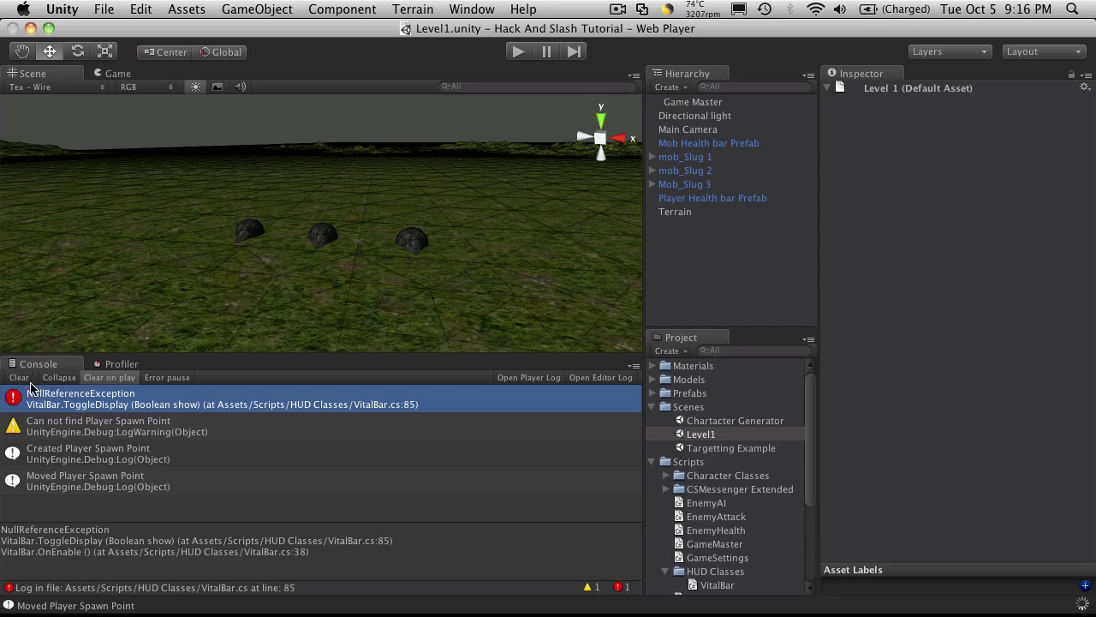
{"action": "left_click", "coordinate": [518, 51]}
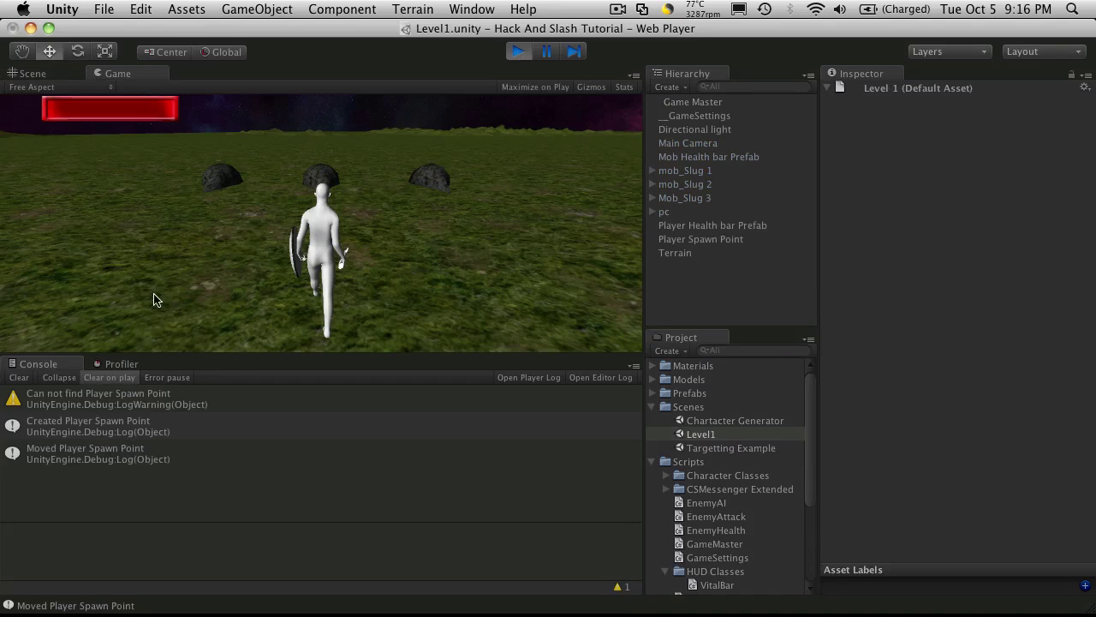
{"action": "key", "text": "Tab"}
{"action": "key", "text": "Tab"}
{"action": "key", "text": "Tab"}
{"action": "key", "text": "Tab"}
{"action": "key", "text": "Tab"}
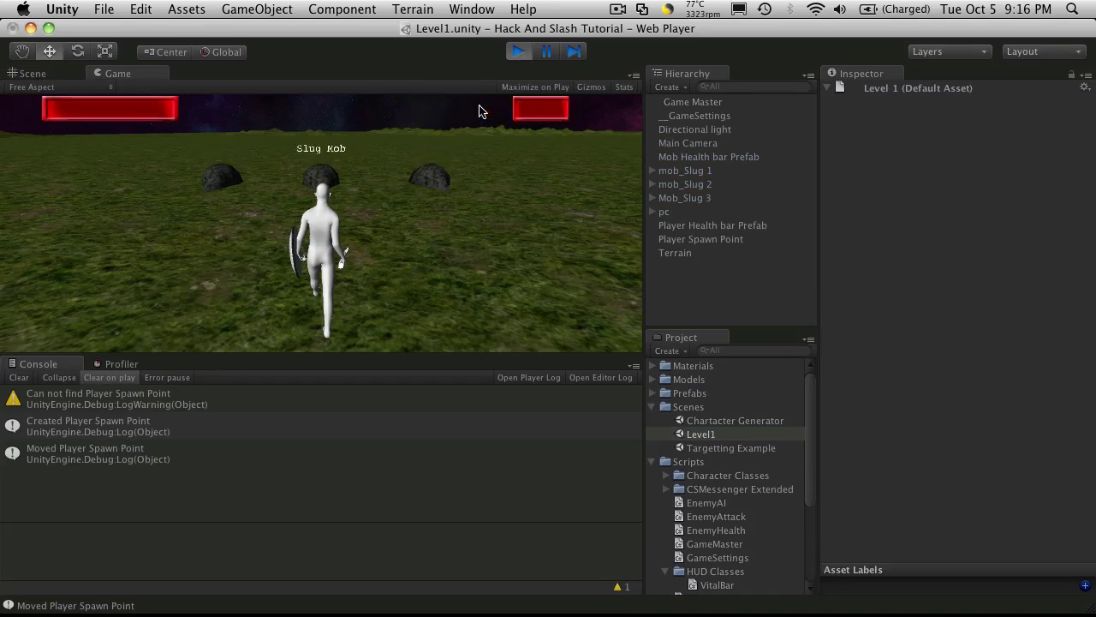
{"action": "left_click", "coordinate": [517, 53]}
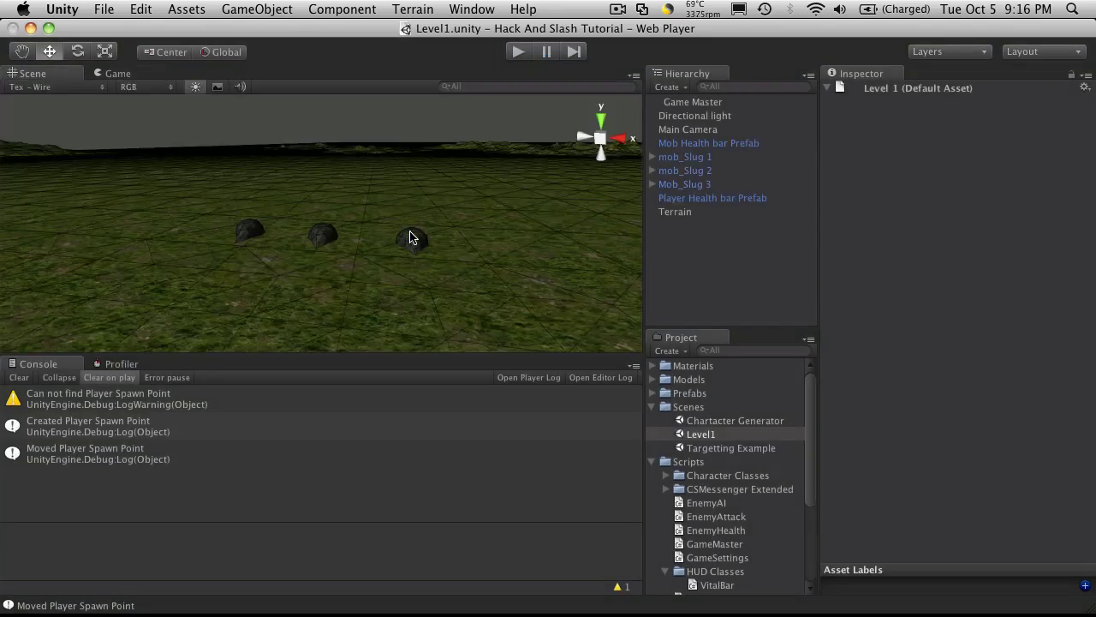
{"action": "left_click", "coordinate": [652, 408]}
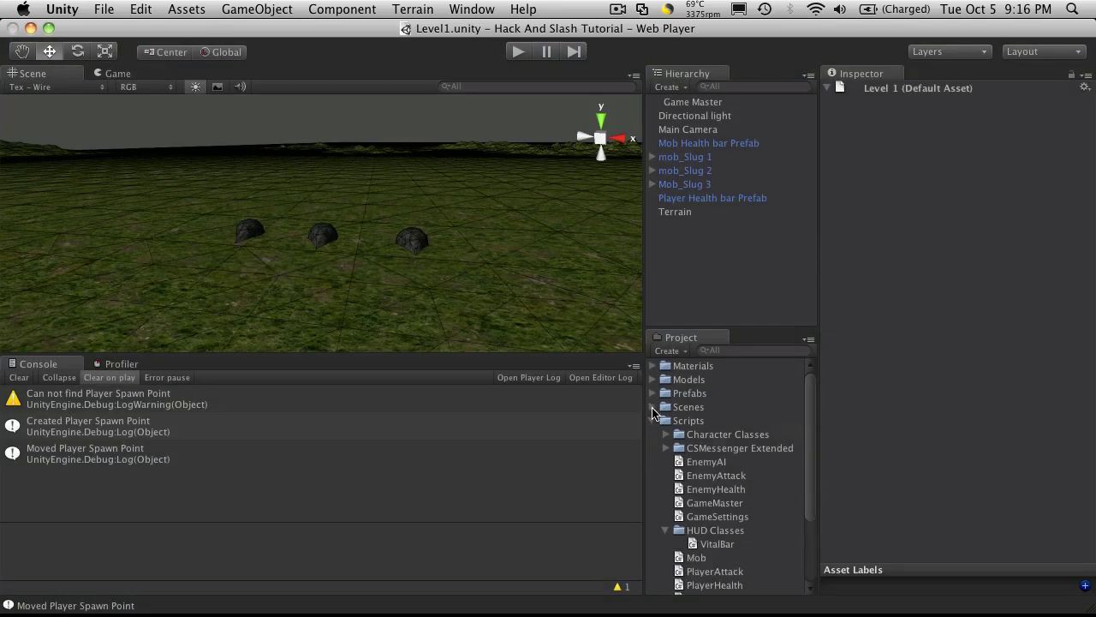
{"action": "right_click", "coordinate": [668, 418]}
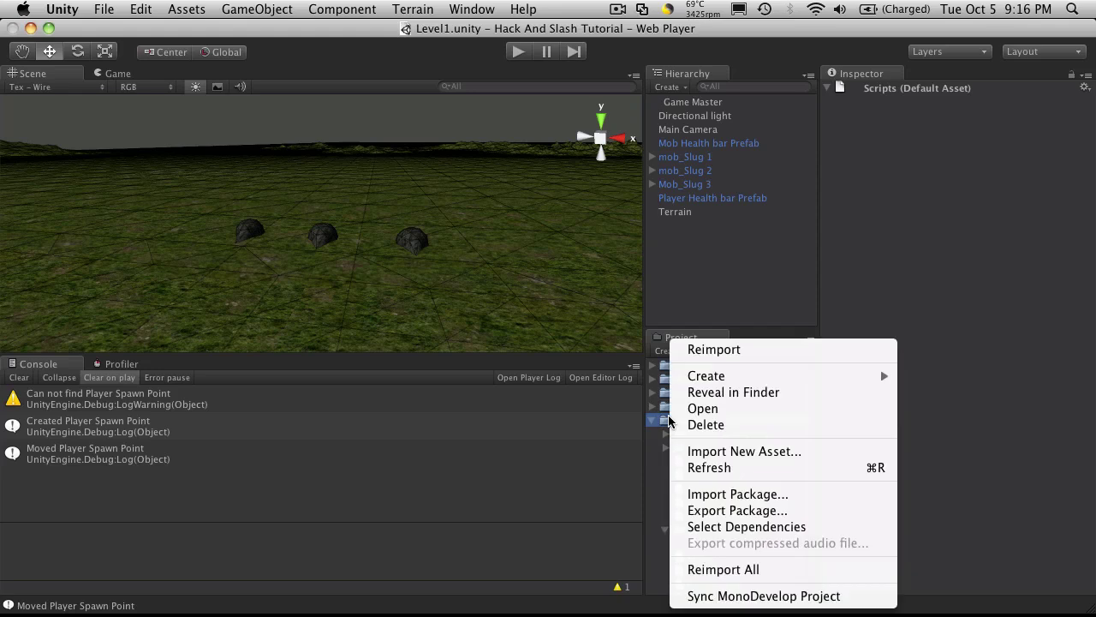
{"action": "left_click", "coordinate": [557, 470]}
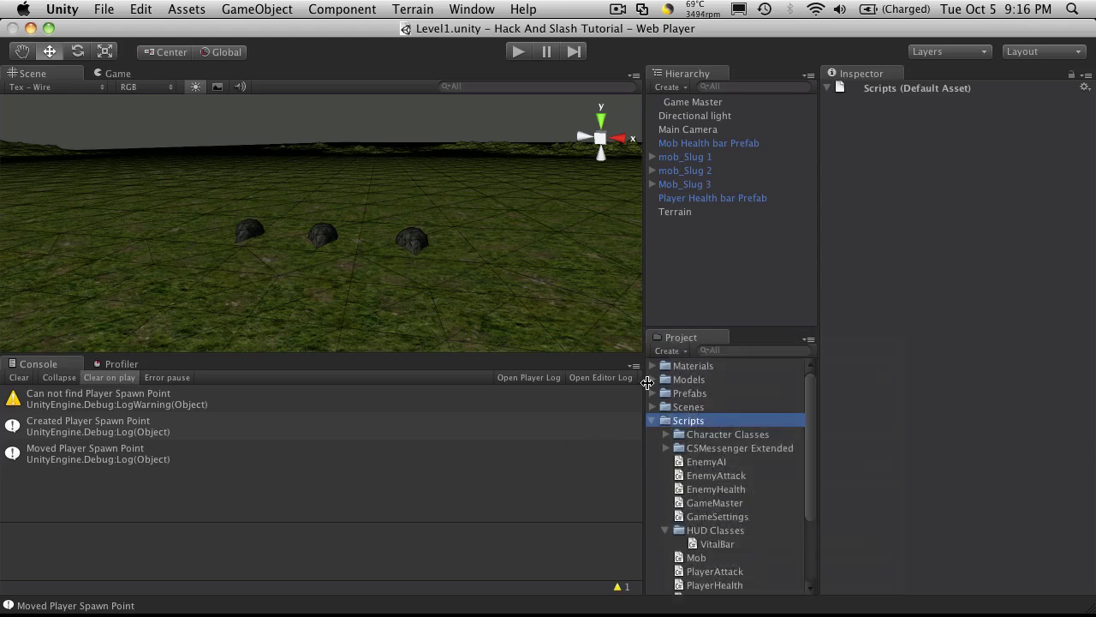
- Create an empty game object named Spawn Point and assign it the Respawn tag
{"action": "left_click", "coordinate": [274, 9]}
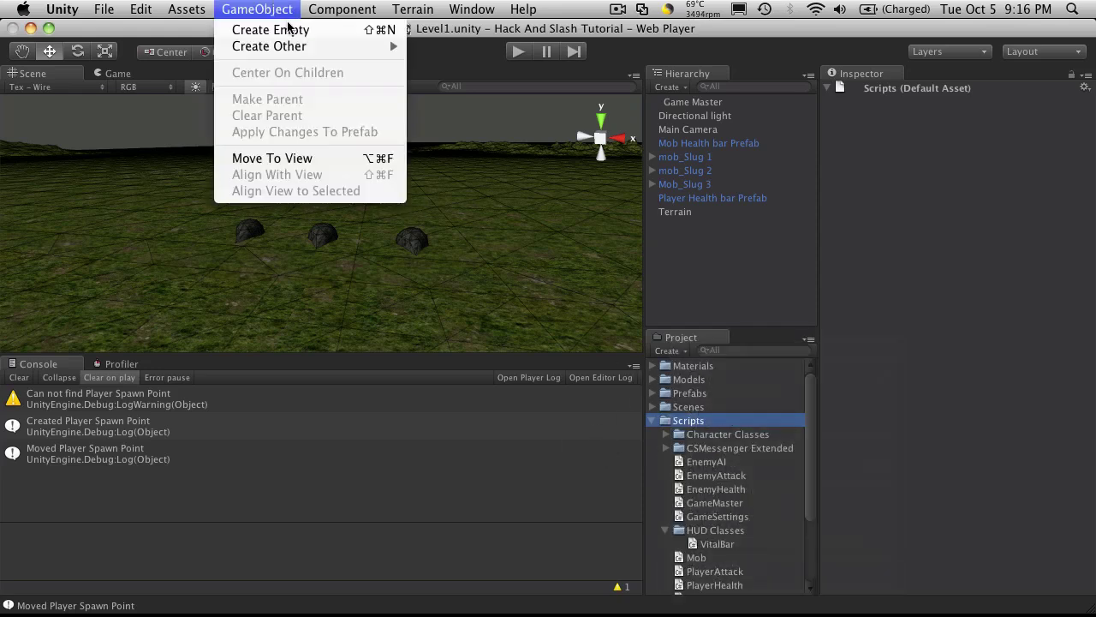
{"action": "left_click", "coordinate": [291, 31]}
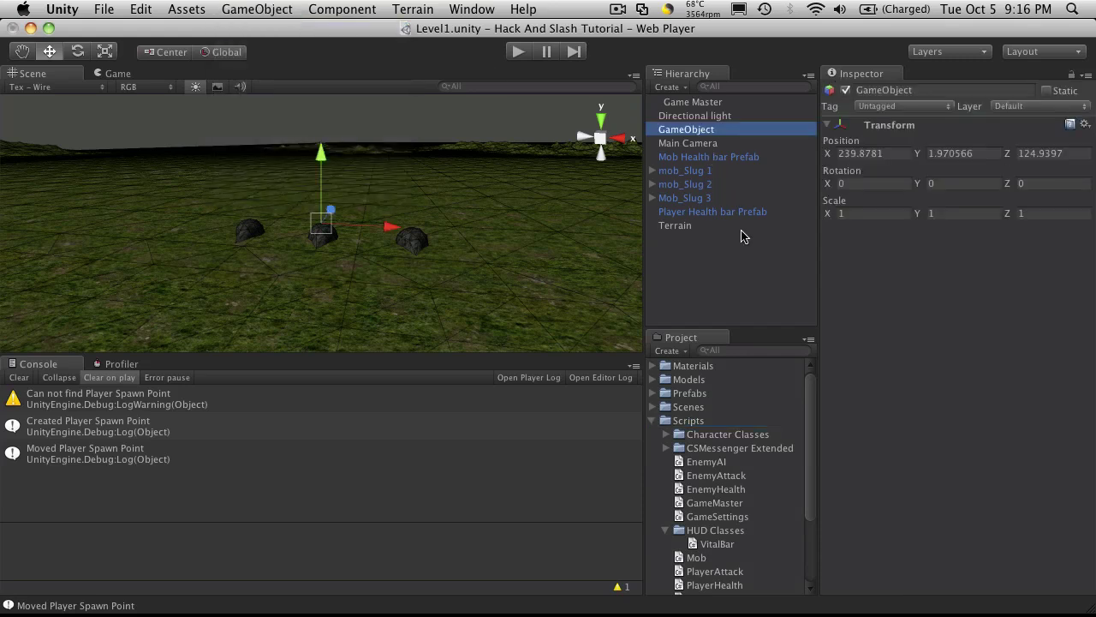
{"action": "key", "text": "Return"}
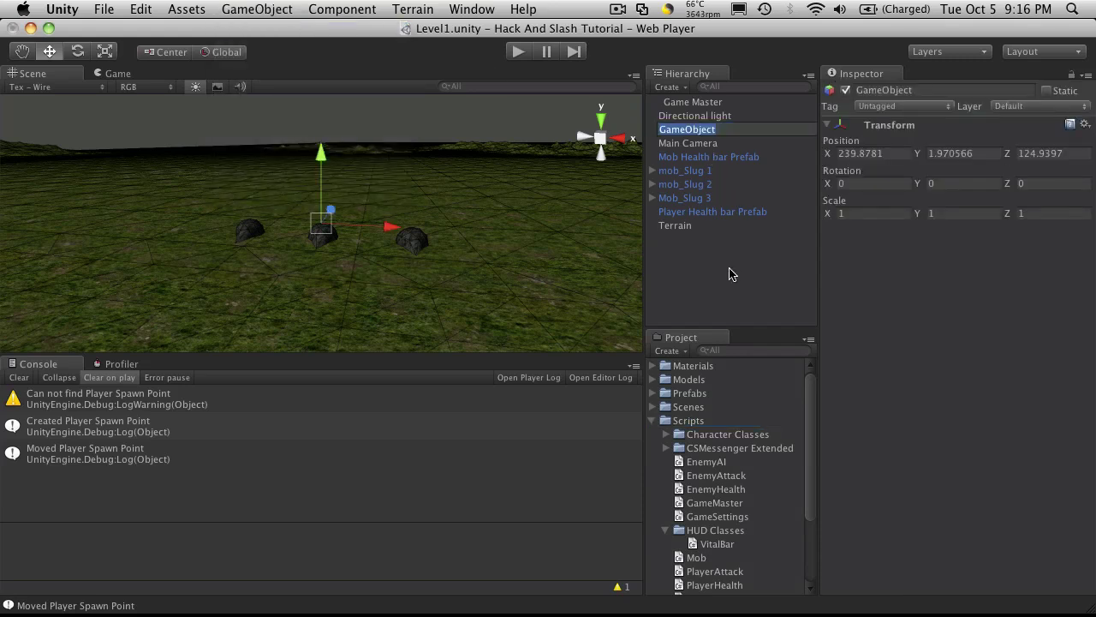
{"action": "type", "text": "Spawn Point"}
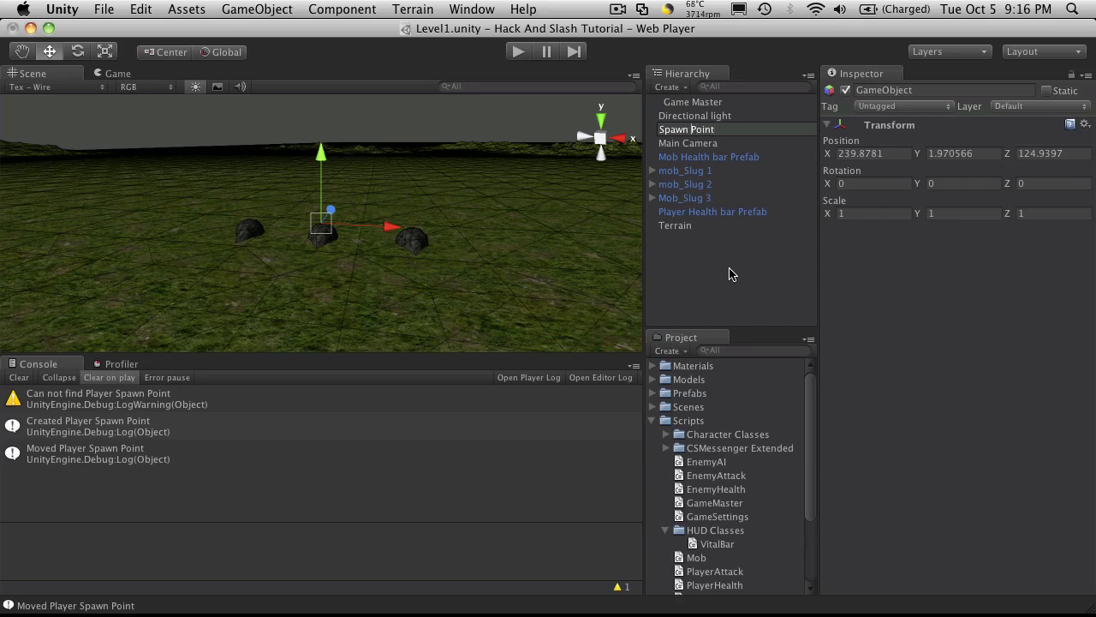
{"action": "key", "text": "Return"}
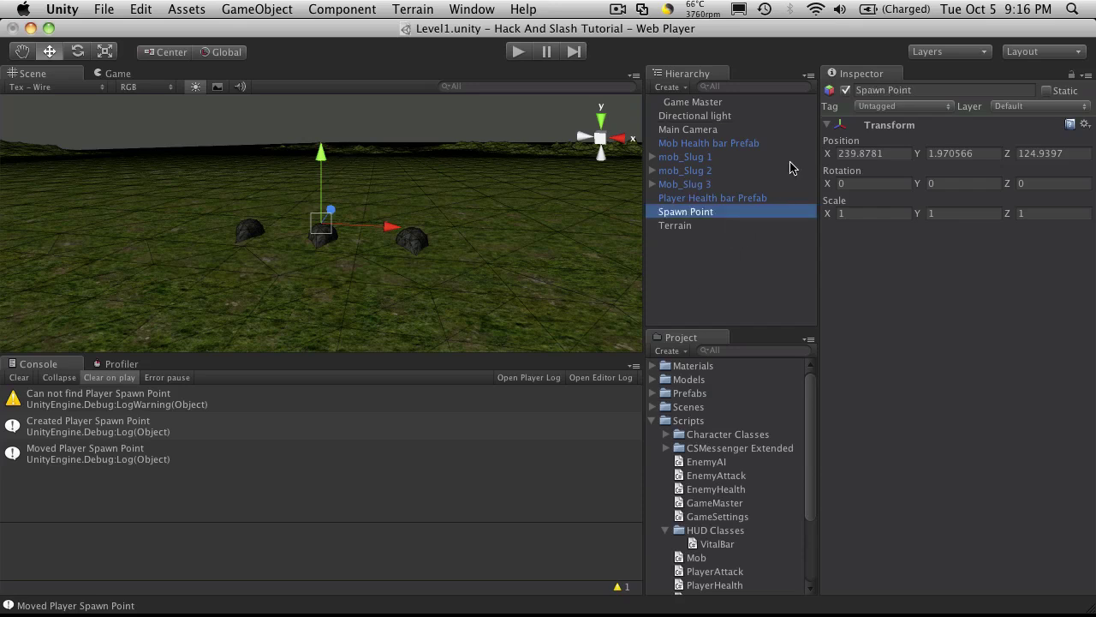
{"action": "left_click", "coordinate": [921, 106]}
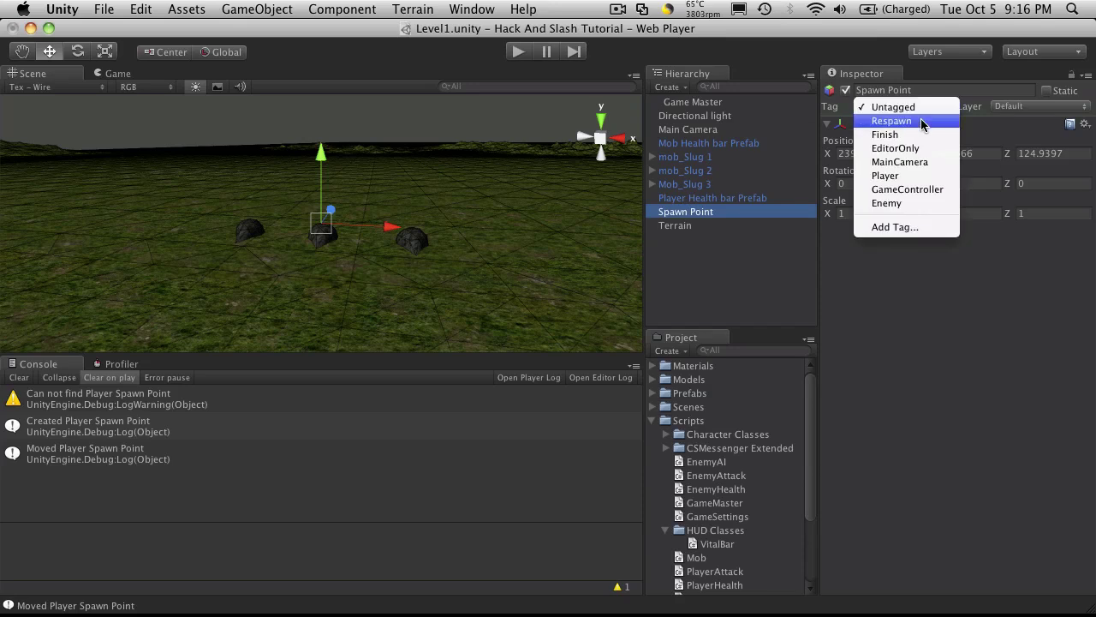
{"action": "left_click", "coordinate": [922, 122]}
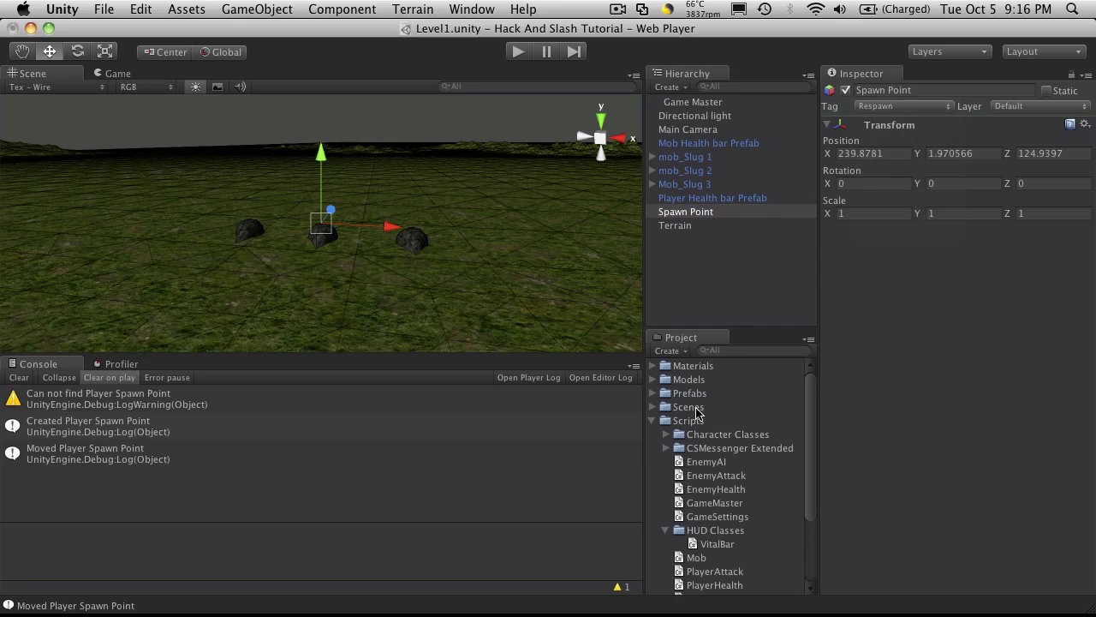
- Create a prefab named Spawn Point in the Prefabs folder and link the Spawn Point game object from the scene to it
{"action": "left_click", "coordinate": [652, 421]}
{"action": "left_click", "coordinate": [653, 393]}
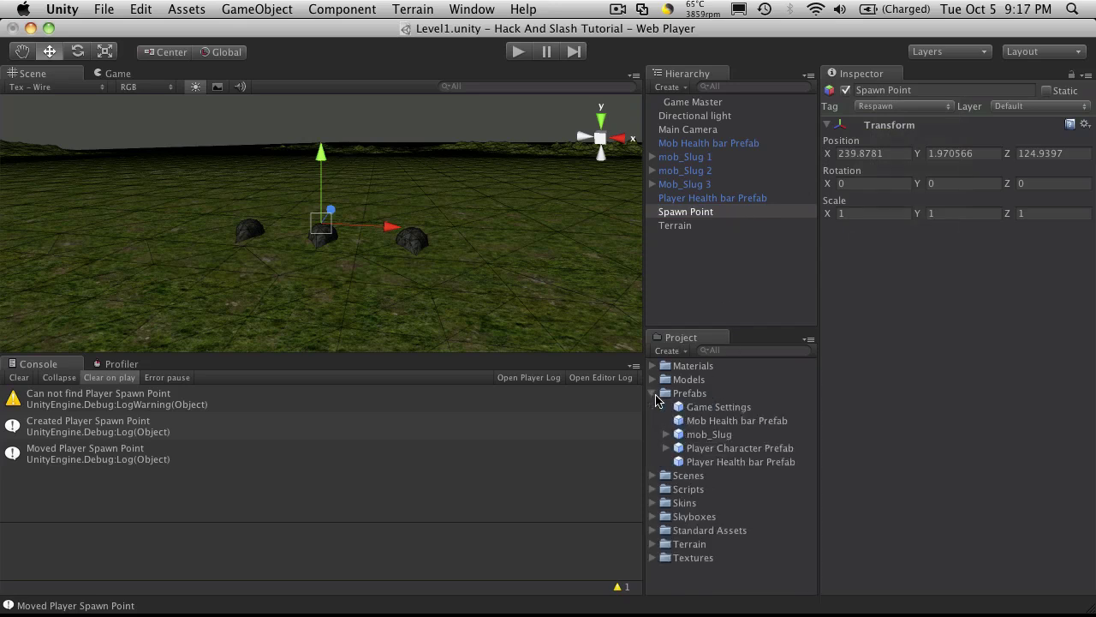
{"action": "left_click", "coordinate": [685, 395]}
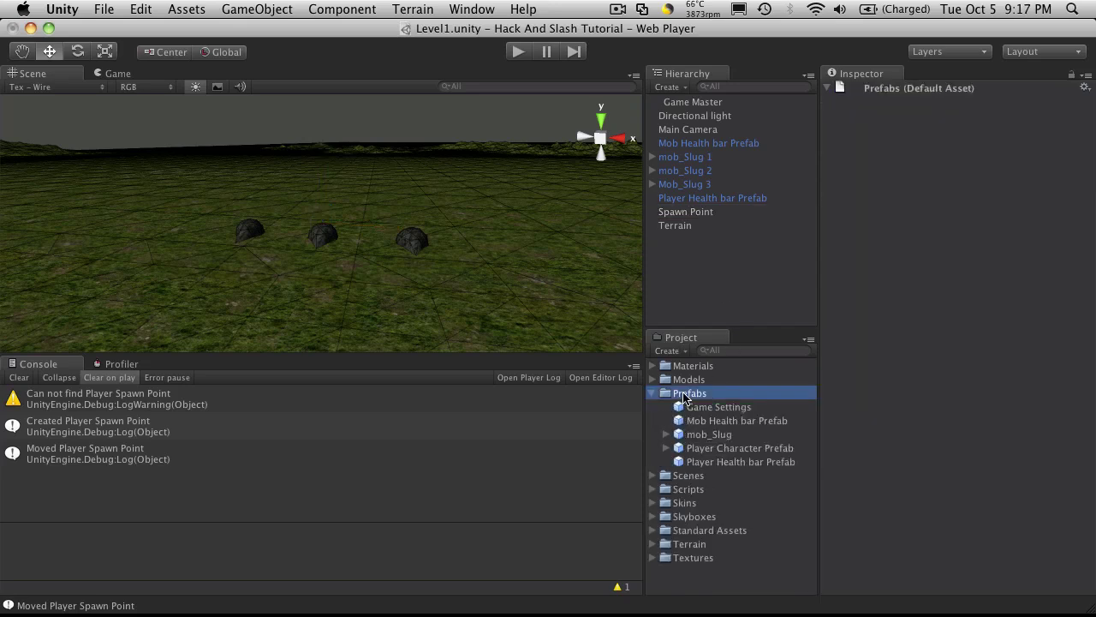
{"action": "right_click", "coordinate": [685, 397]}
{"action": "mouse_move", "coordinate": [893, 377]}
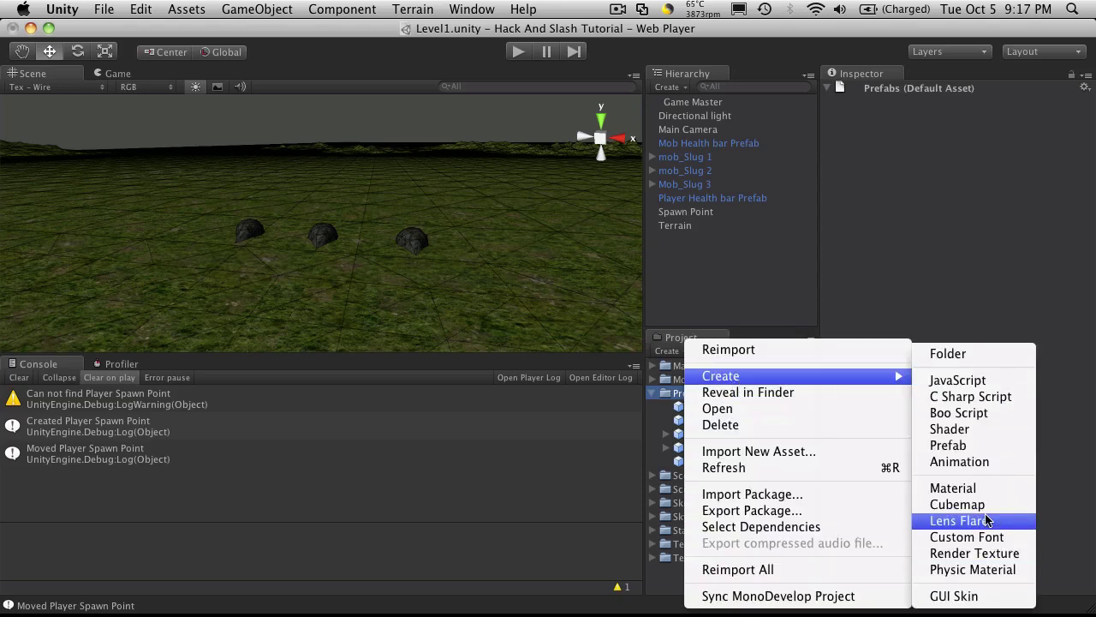
{"action": "left_click", "coordinate": [962, 446]}
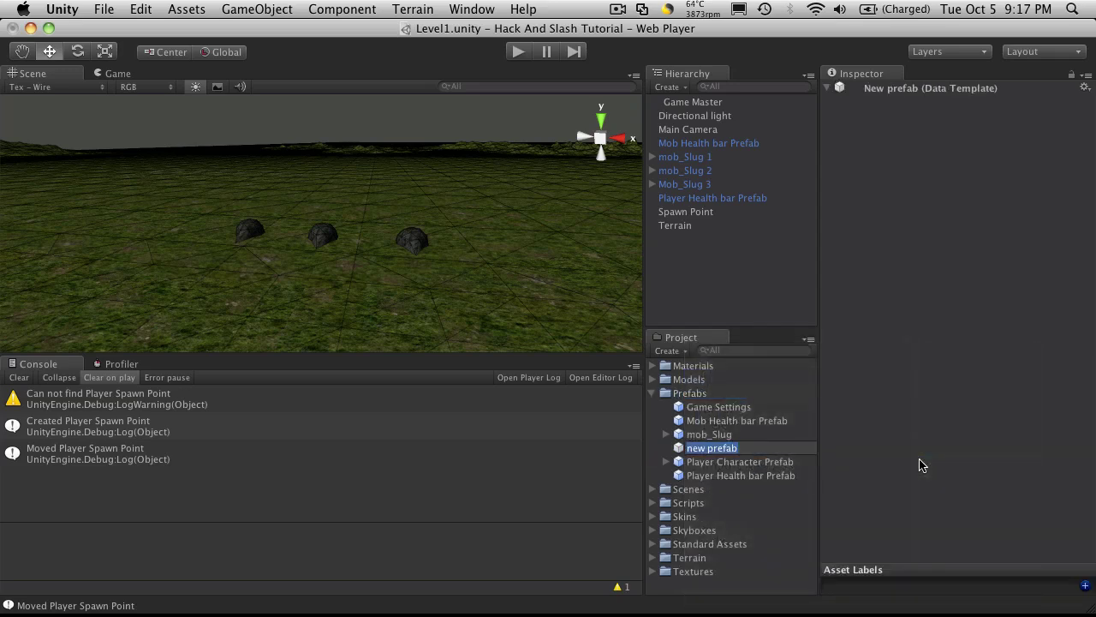
{"action": "type", "text": "Spawn Point"}
{"action": "key", "text": "Return"}
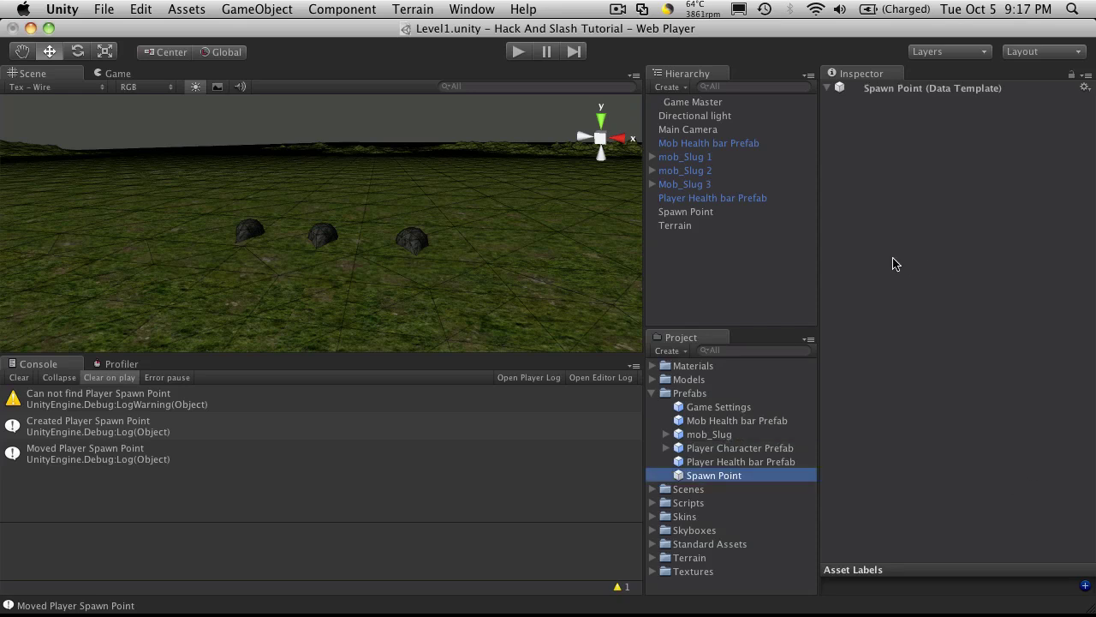
{"action": "left_click_drag", "start_coordinate": [688, 214], "coordinate": [698, 478]}
{"action": "left_click_drag", "start_coordinate": [685, 212], "coordinate": [698, 482]}
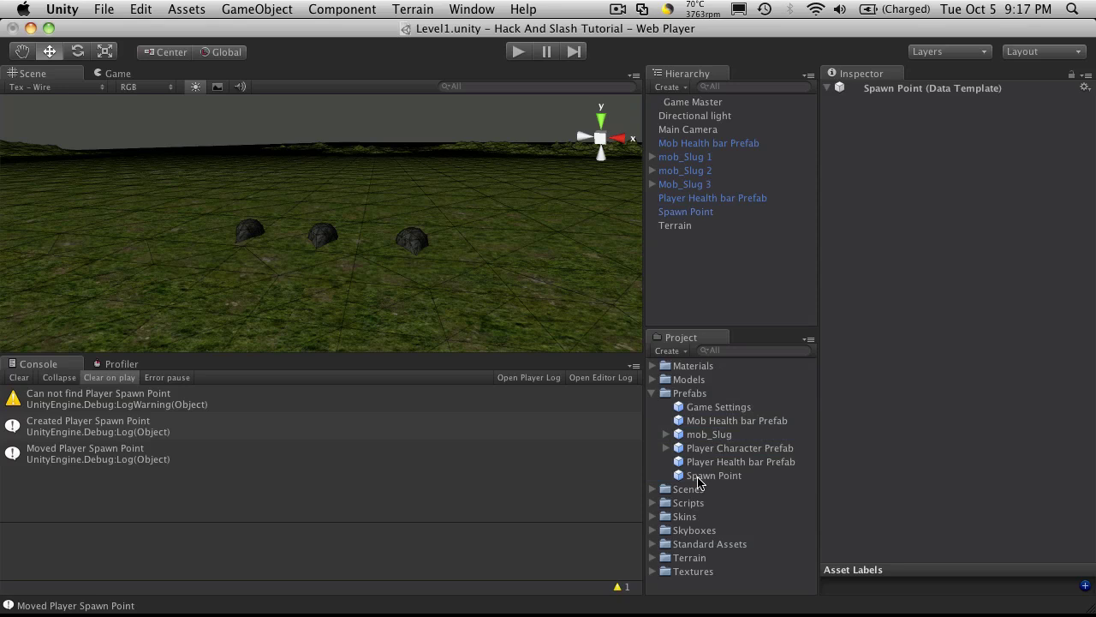
- Duplicate the Spawn Point in the scene twice to get three spawn points
{"action": "left_click", "coordinate": [715, 476]}
{"action": "left_click", "coordinate": [707, 214]}
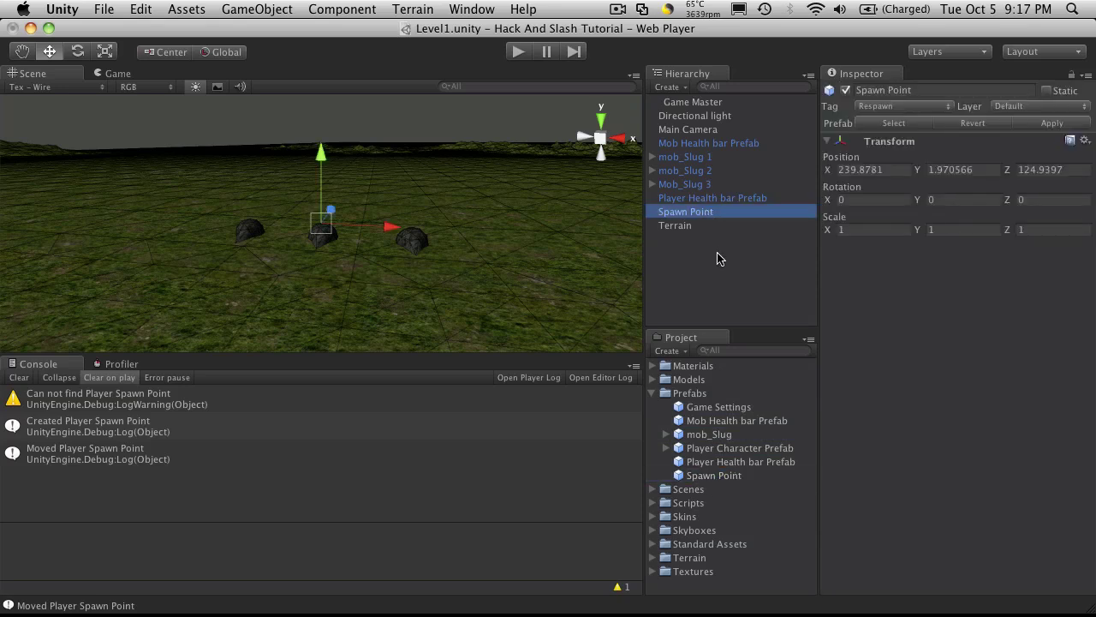
{"action": "key", "text": "super+d"}
{"action": "key", "text": "super+d"}
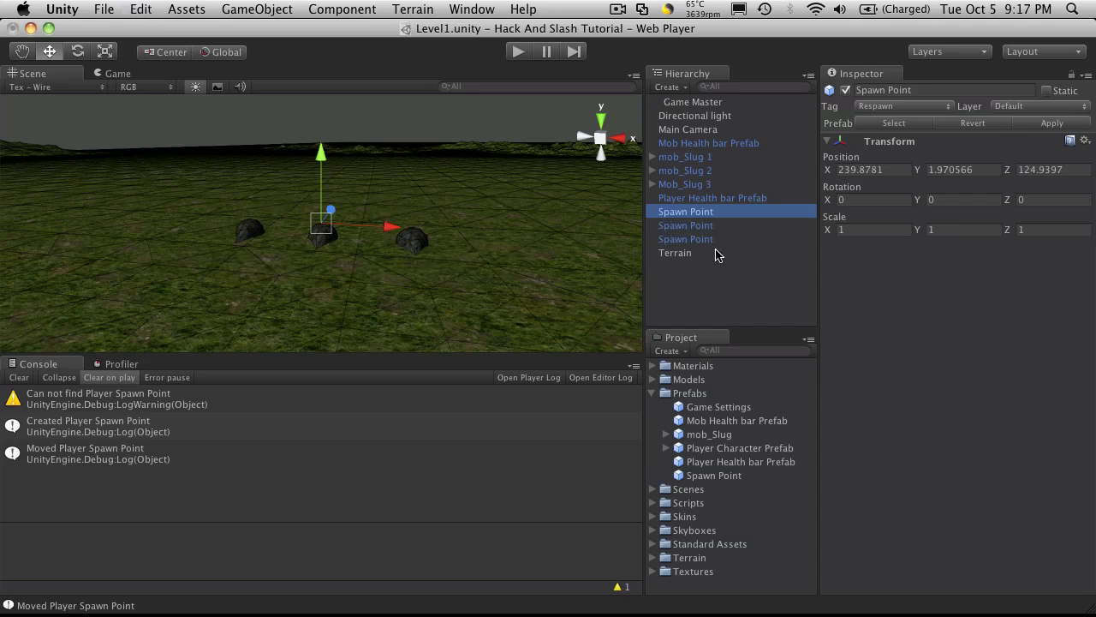
- Spread out the spawn points, moving the first to about X 247.2, Z 133.6 and the third to about X 231.4
{"action": "left_click_drag", "start_coordinate": [392, 227], "coordinate": [513, 230]}
{"action": "left_click_drag", "start_coordinate": [439, 221], "coordinate": [425, 175]}
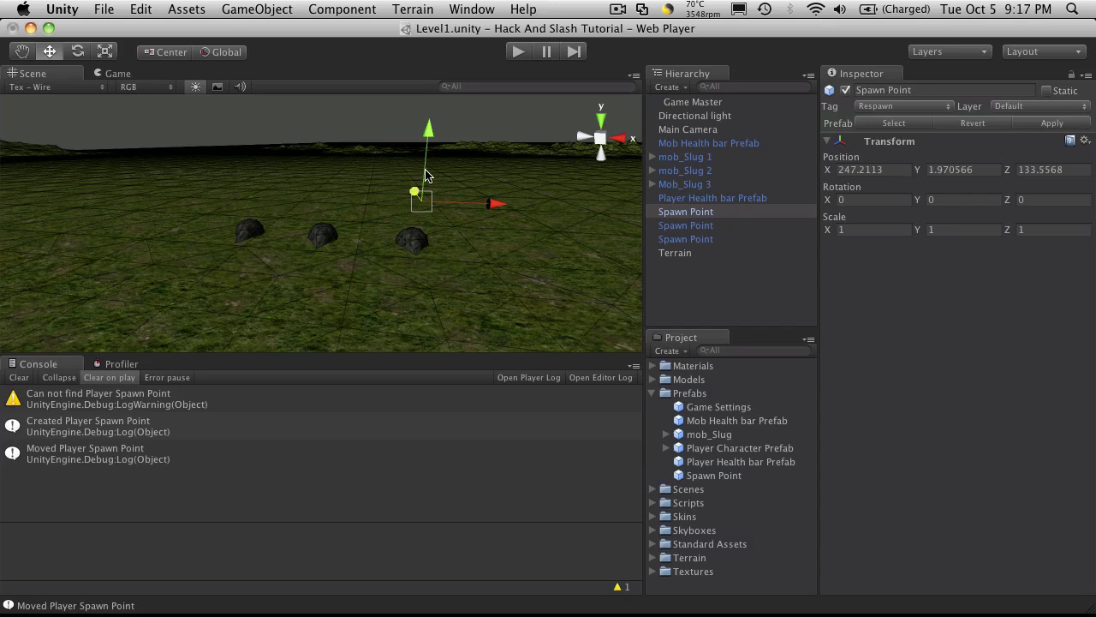
{"action": "left_click", "coordinate": [690, 226]}
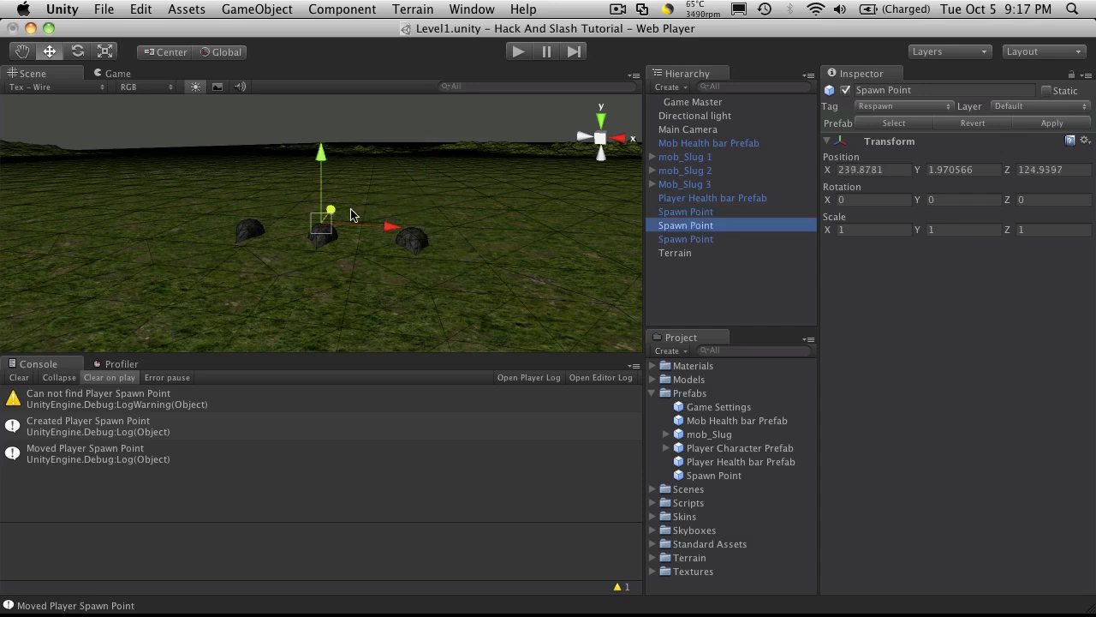
{"action": "left_click", "coordinate": [682, 240]}
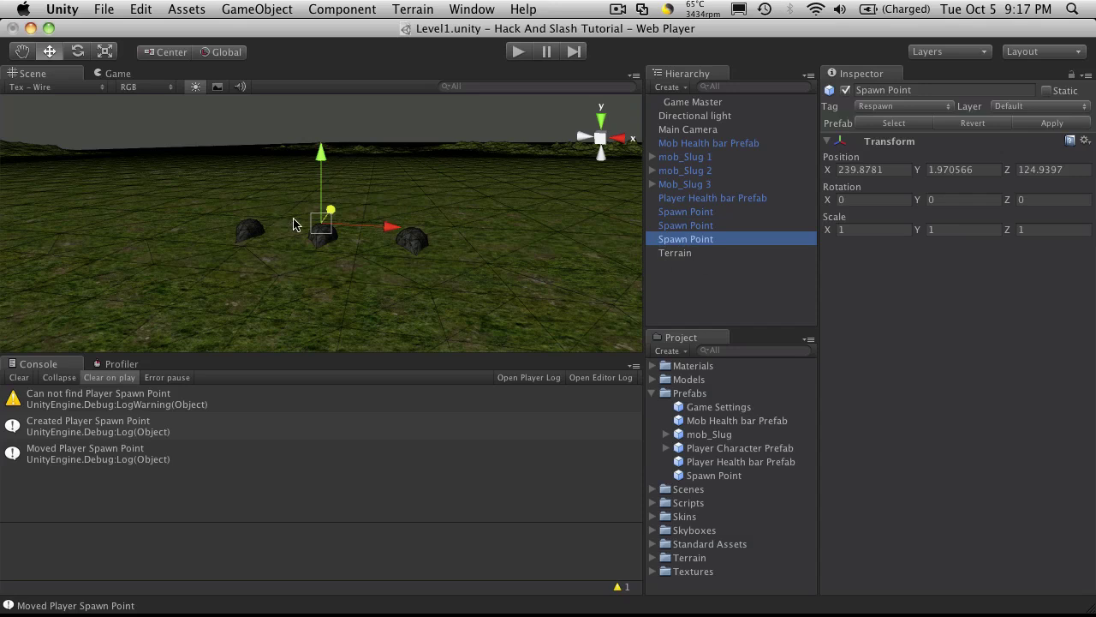
{"action": "left_click_drag", "start_coordinate": [387, 225], "coordinate": [256, 218]}
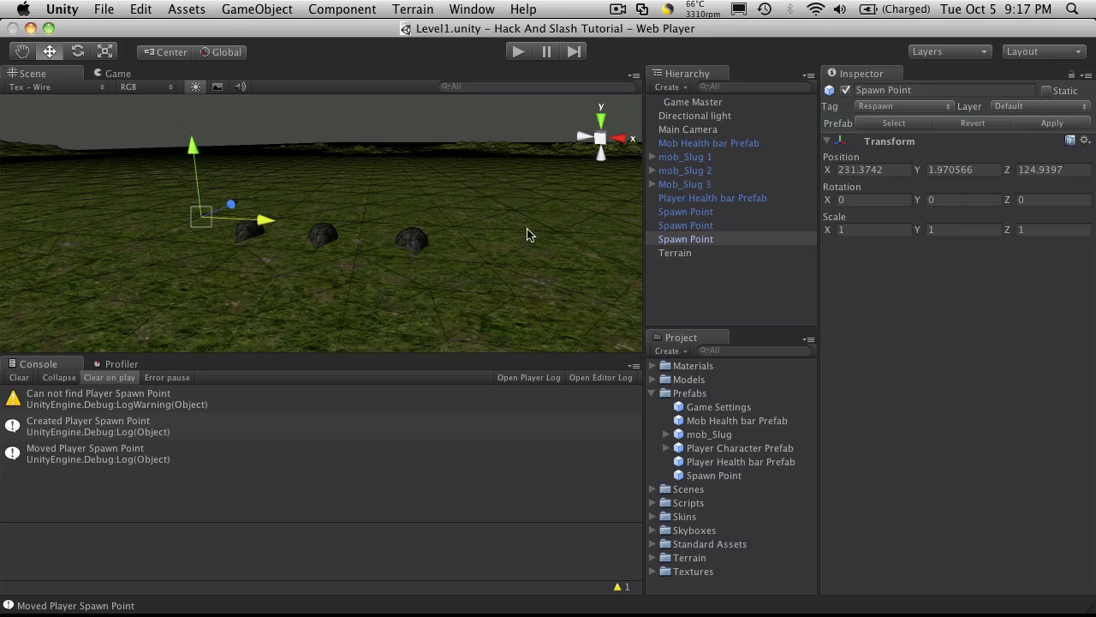
- Create a C# script named MobGenerator in the Scripts folder
{"action": "left_click", "coordinate": [651, 394]}
{"action": "left_click", "coordinate": [670, 406]}
{"action": "right_click", "coordinate": [667, 421]}
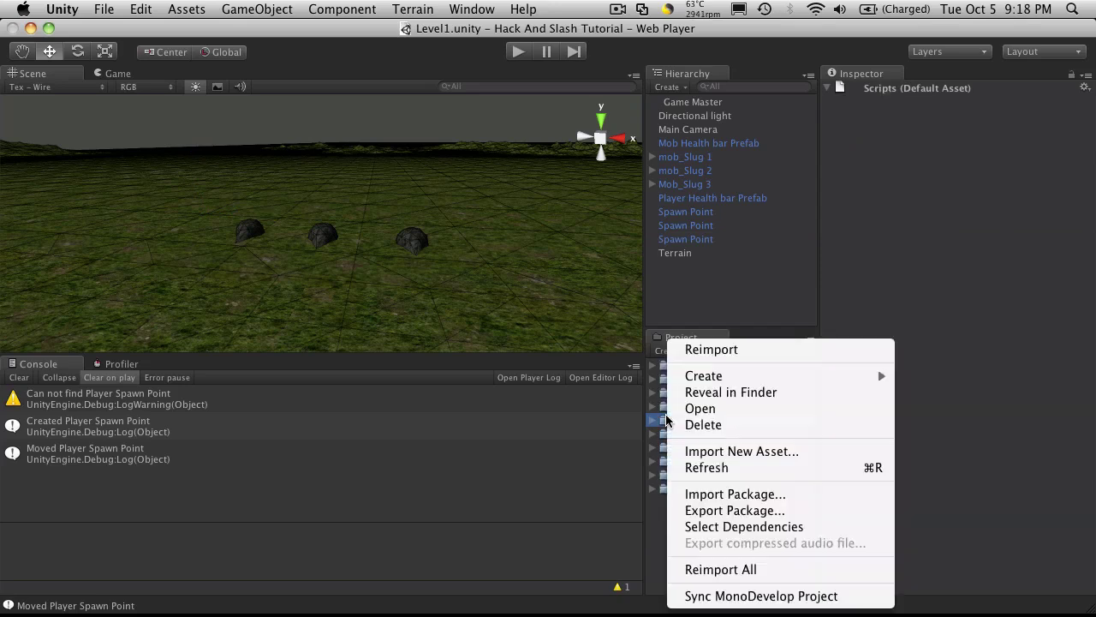
{"action": "mouse_move", "coordinate": [806, 367]}
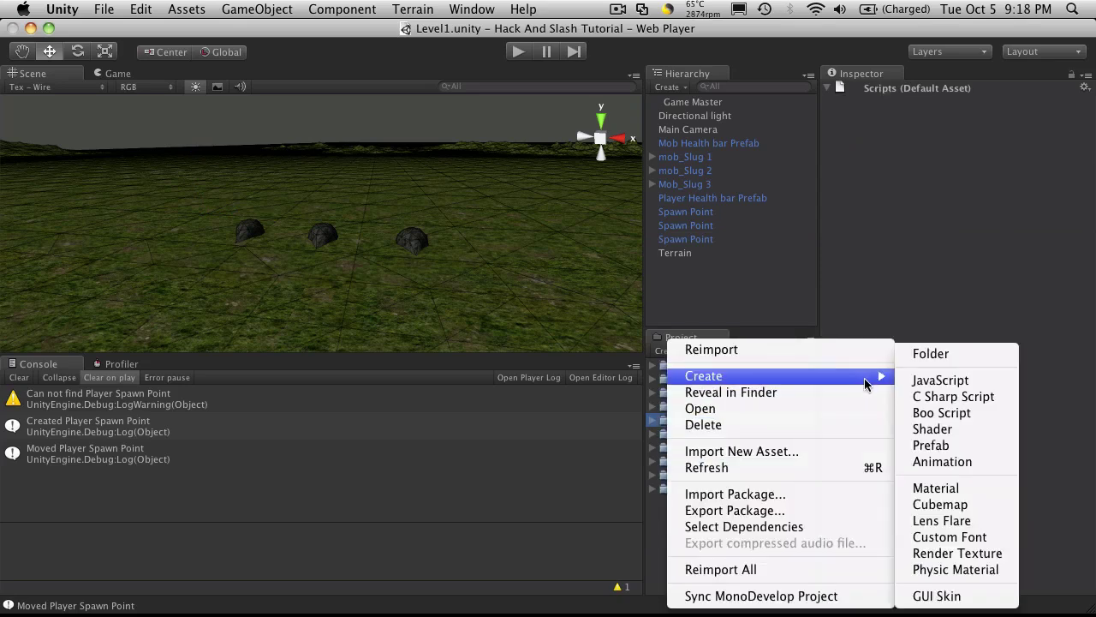
{"action": "left_click", "coordinate": [957, 399]}
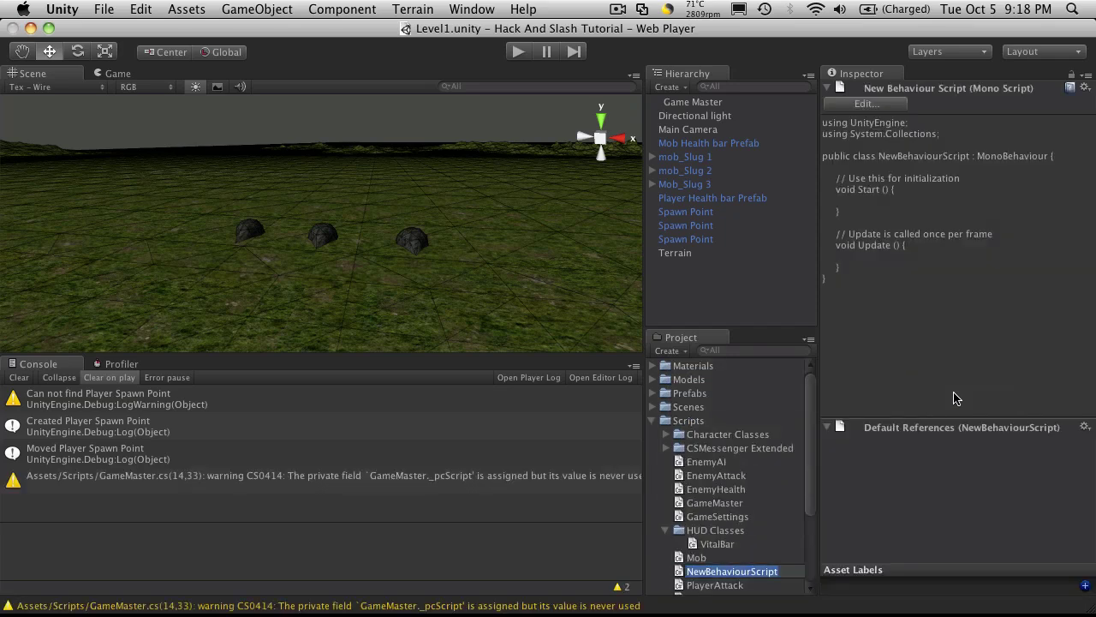
{"action": "type", "text": "MobGenero"}
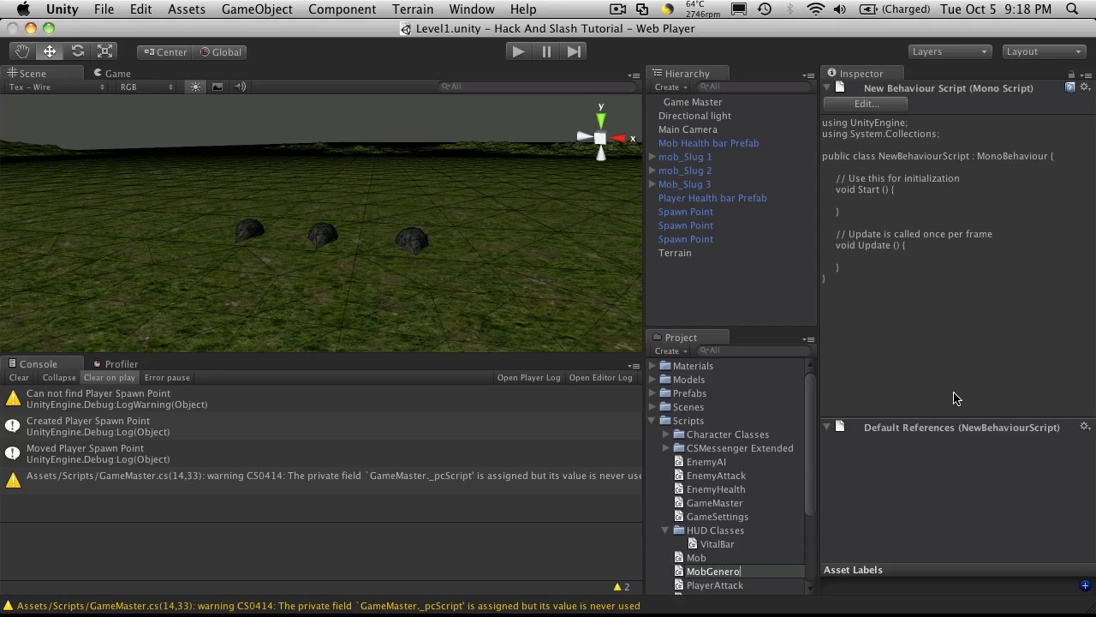
{"action": "key", "text": "BackSpace"}
{"action": "key", "text": "BackSpace"}
{"action": "key", "text": "BackSpace"}
{"action": "key", "text": "Return"}
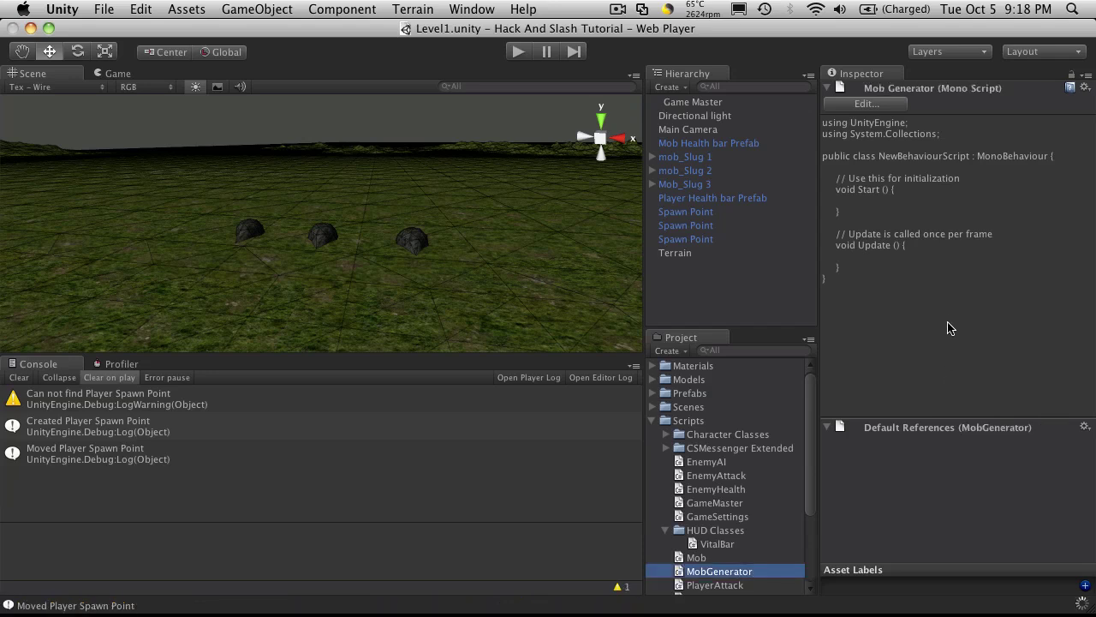
- Open the MobGenerator script in MonoDevelop, rename its class to MobGenerator and save it
{"action": "double_click", "coordinate": [706, 572]}
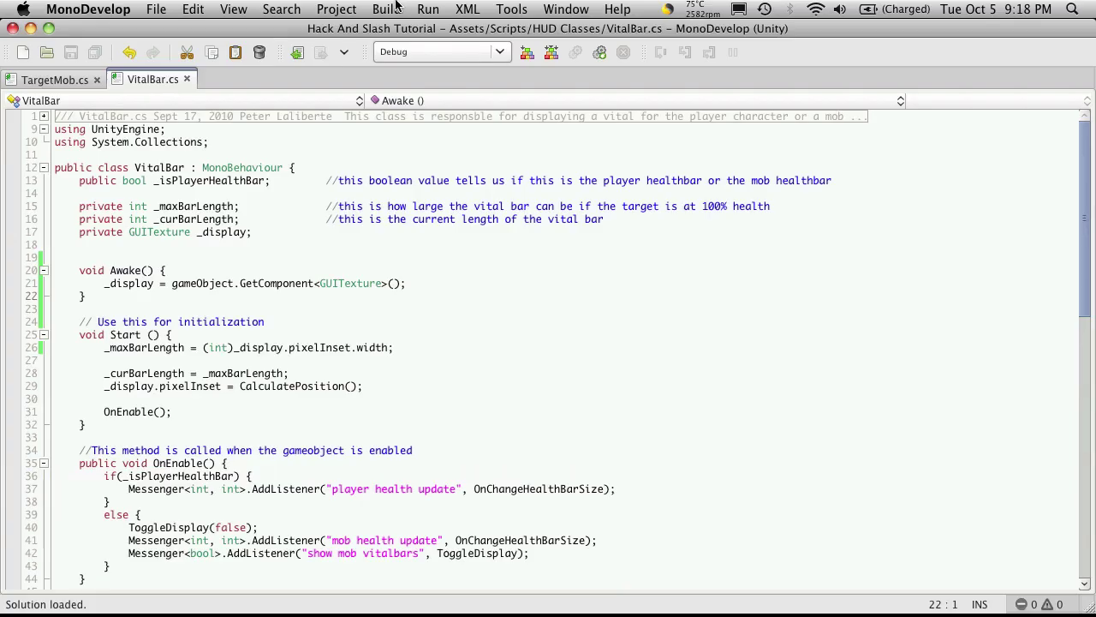
{"action": "left_click", "coordinate": [222, 155]}
{"action": "double_click", "coordinate": [190, 155]}
{"action": "type", "text": "Mob"}
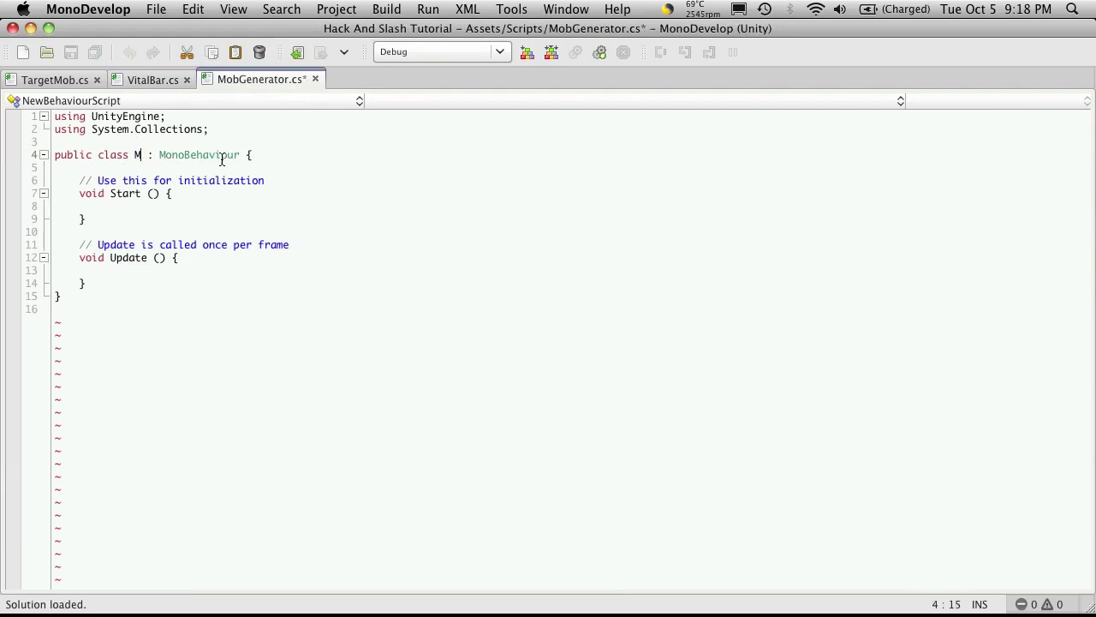
{"action": "type", "text": "Gener"}
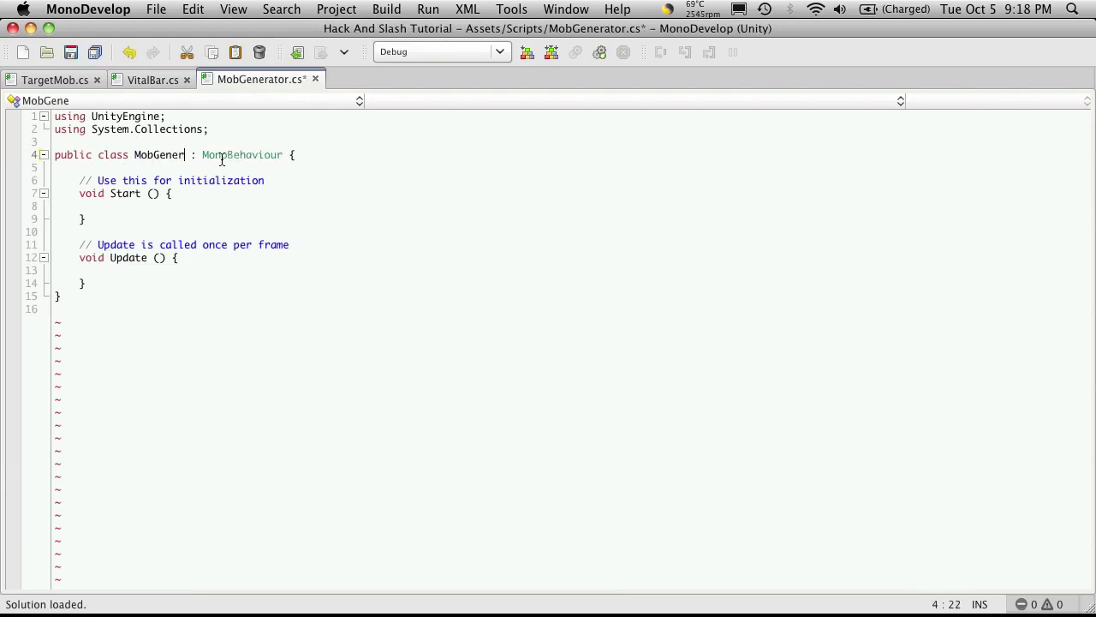
{"action": "type", "text": "ator"}
{"action": "key", "text": "super+s"}
- Switch to Unity, create an empty game object named Mob Generator with a leading space, and attach the MobGenerator script to it
{"action": "key", "text": "super+Tab"}
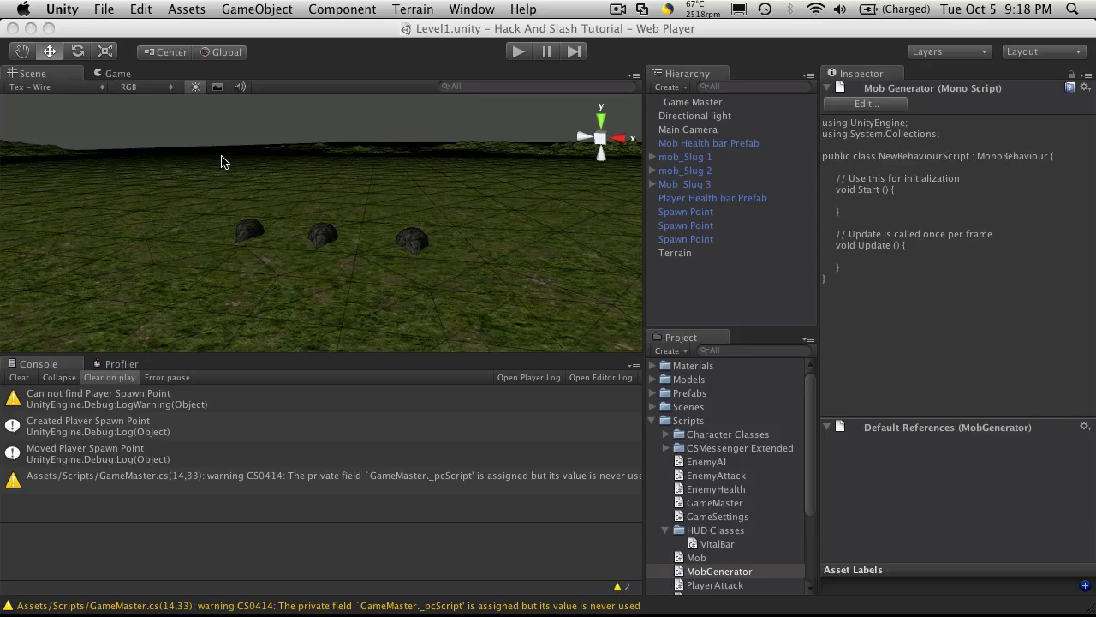
{"action": "left_click", "coordinate": [256, 8]}
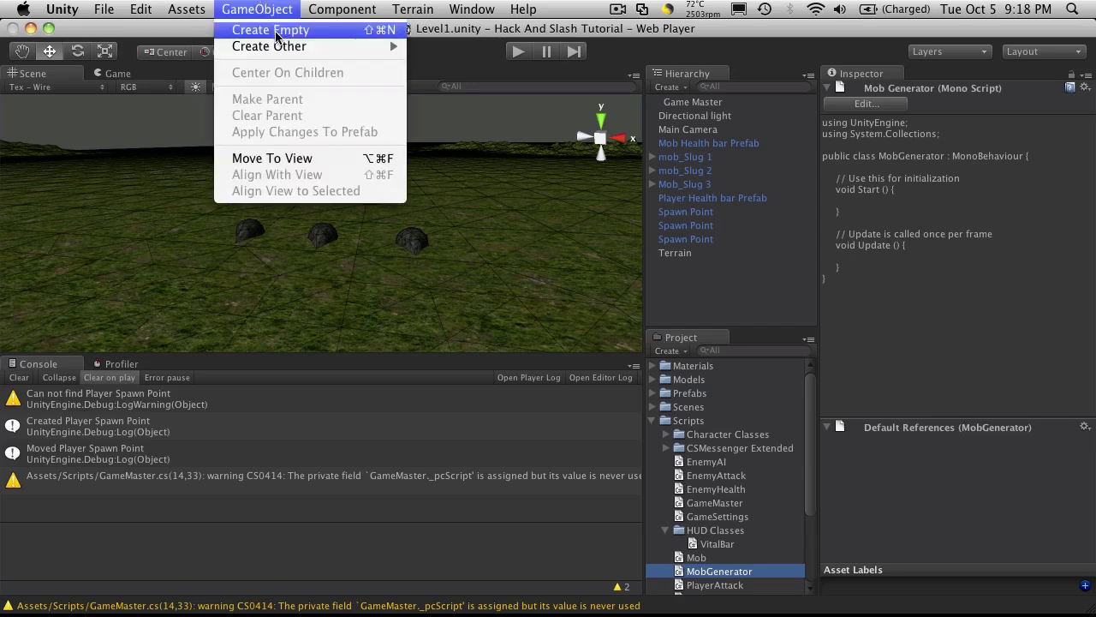
{"action": "left_click", "coordinate": [271, 30]}
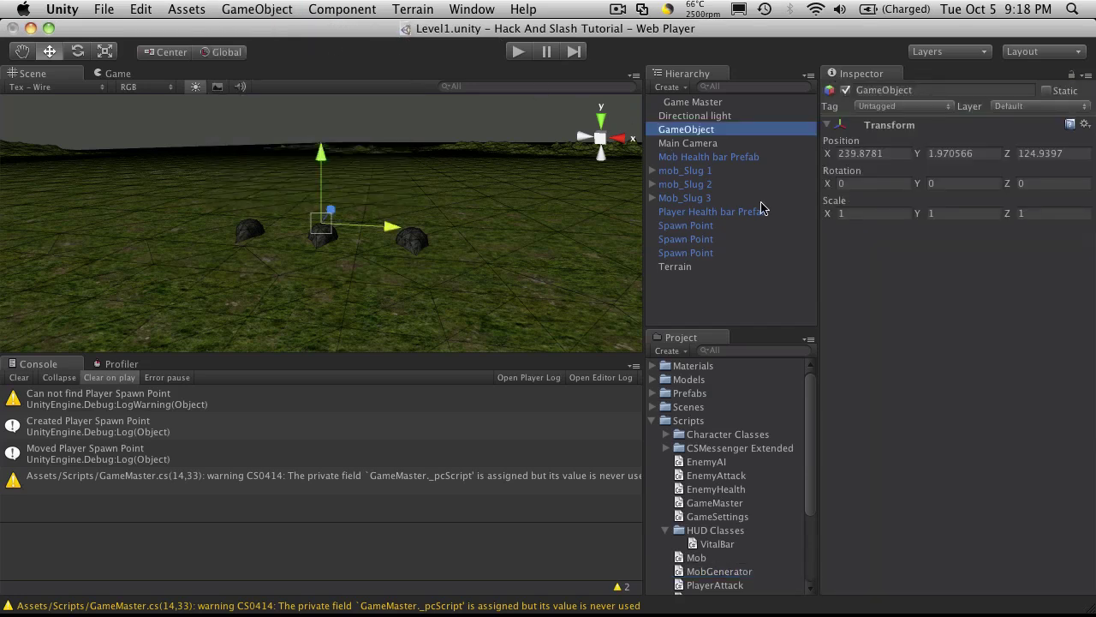
{"action": "key", "text": "Return"}
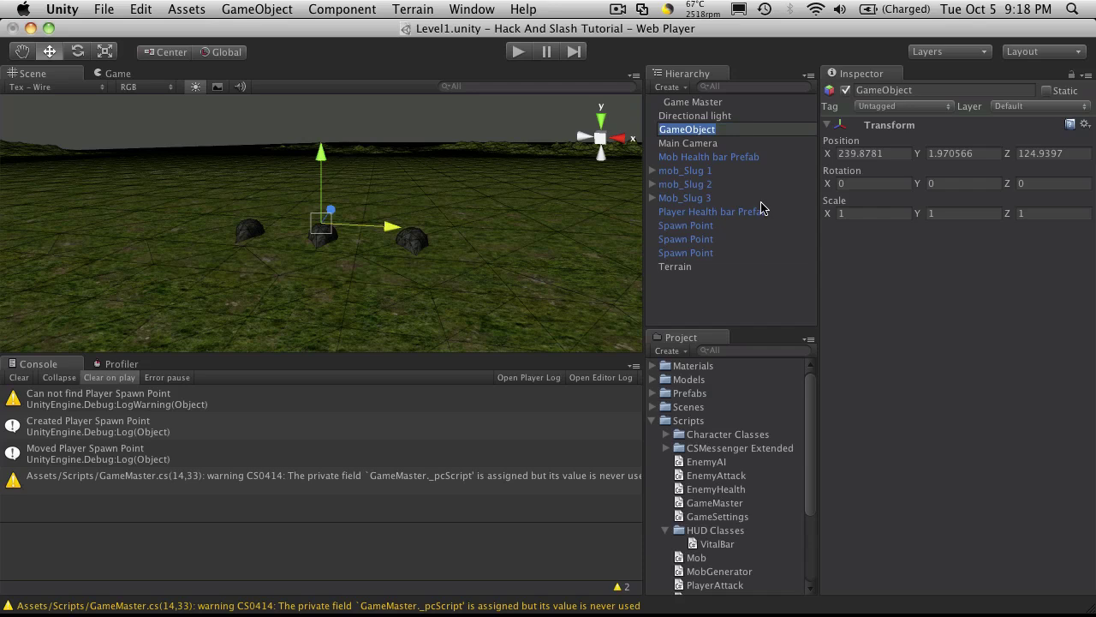
{"action": "key", "text": "BackSpace"}
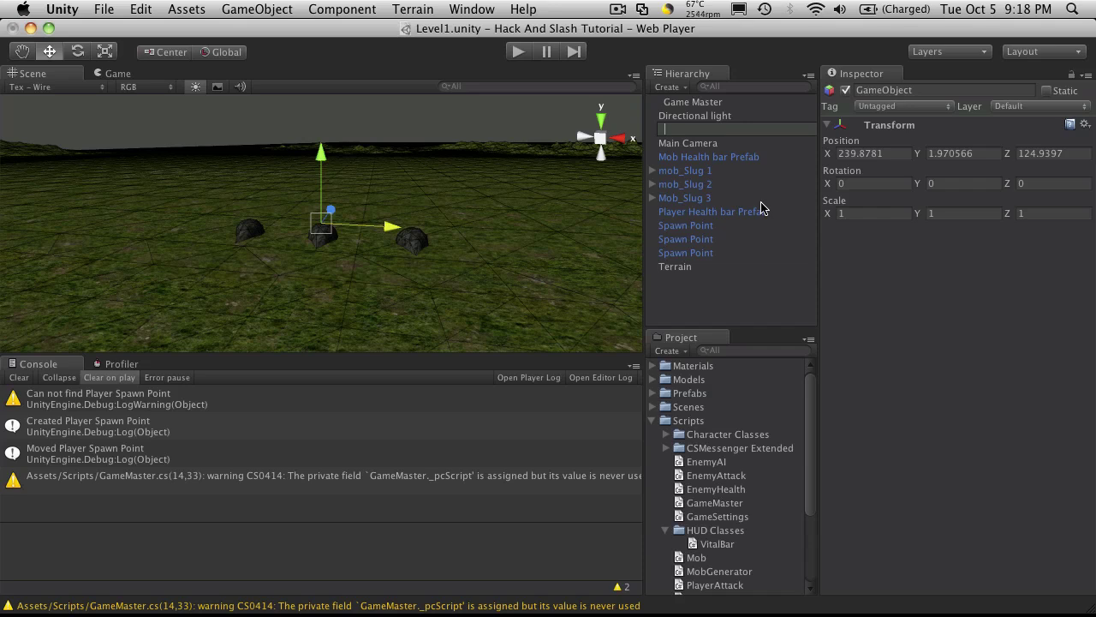
{"action": "type", "text": "Mob Generator"}
{"action": "key", "text": "Return"}
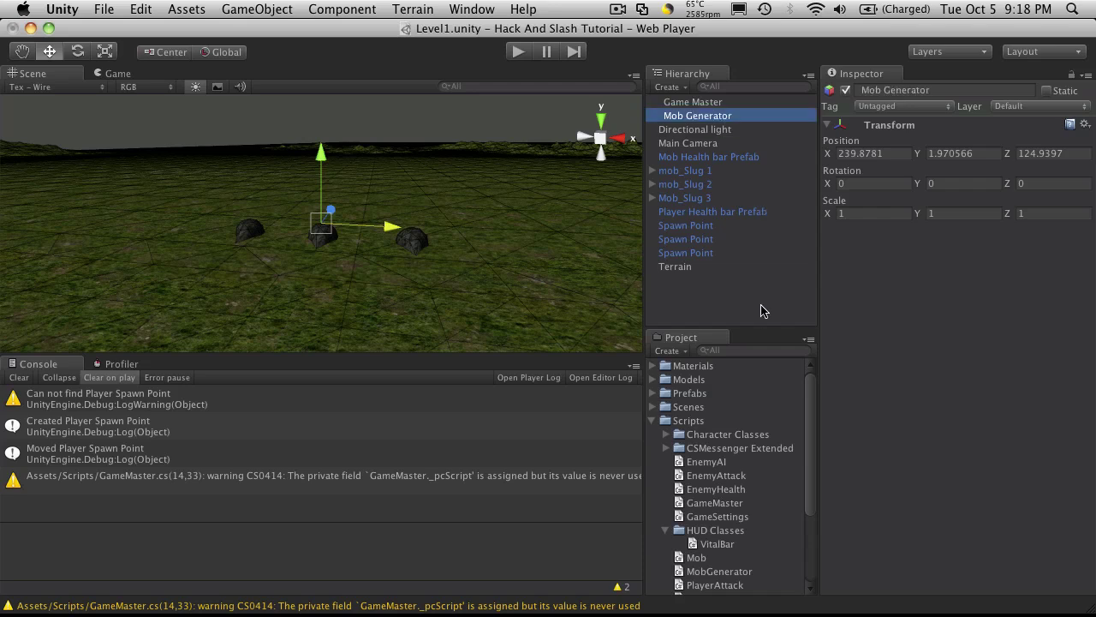
{"action": "left_click_drag", "start_coordinate": [722, 576], "coordinate": [1030, 504]}
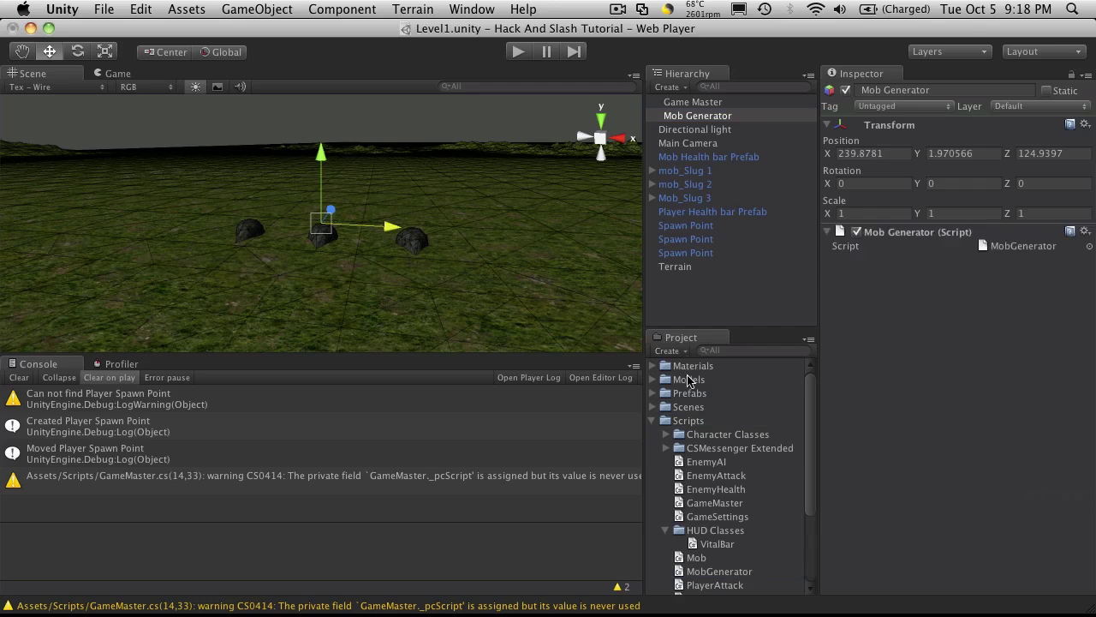
{"action": "left_click", "coordinate": [653, 422]}
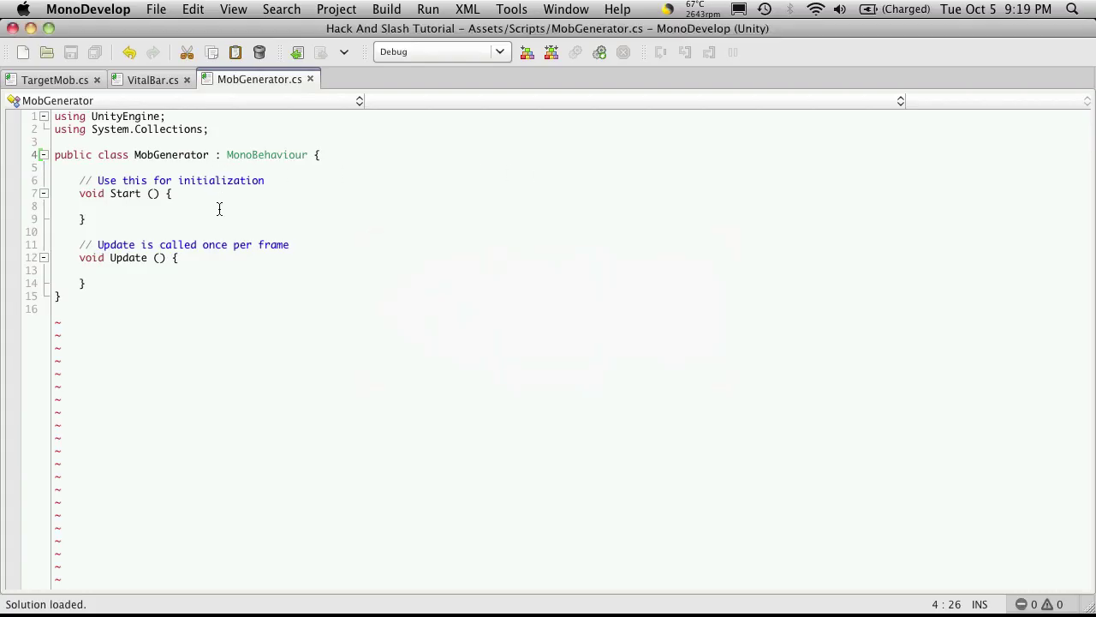
- Switch to MonoDevelop and delete the Update method with its comment from the MobGenerator class
{"action": "left_click", "coordinate": [243, 230]}
{"action": "key", "text": "Right"}
{"action": "key", "text": "Up"}
{"action": "key", "text": "shift+Down"}
{"action": "key", "text": "shift+Down"}
{"action": "key", "text": "shift+Down"}
{"action": "key", "text": "shift+Down"}
{"action": "key", "text": "shift+Down"}
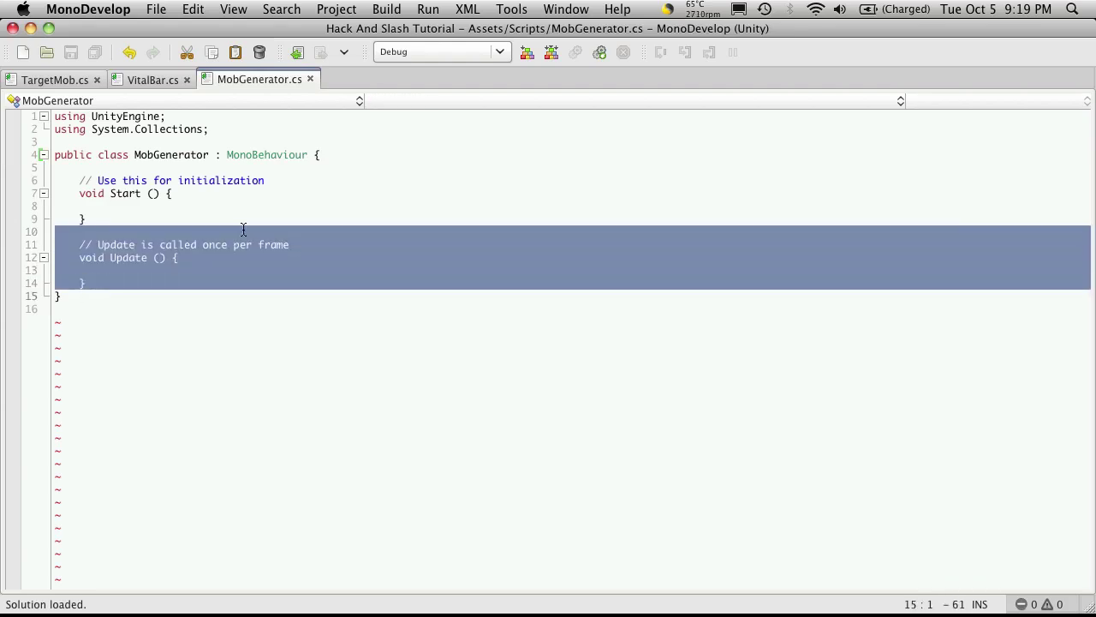
{"action": "key", "text": "BackSpace"}
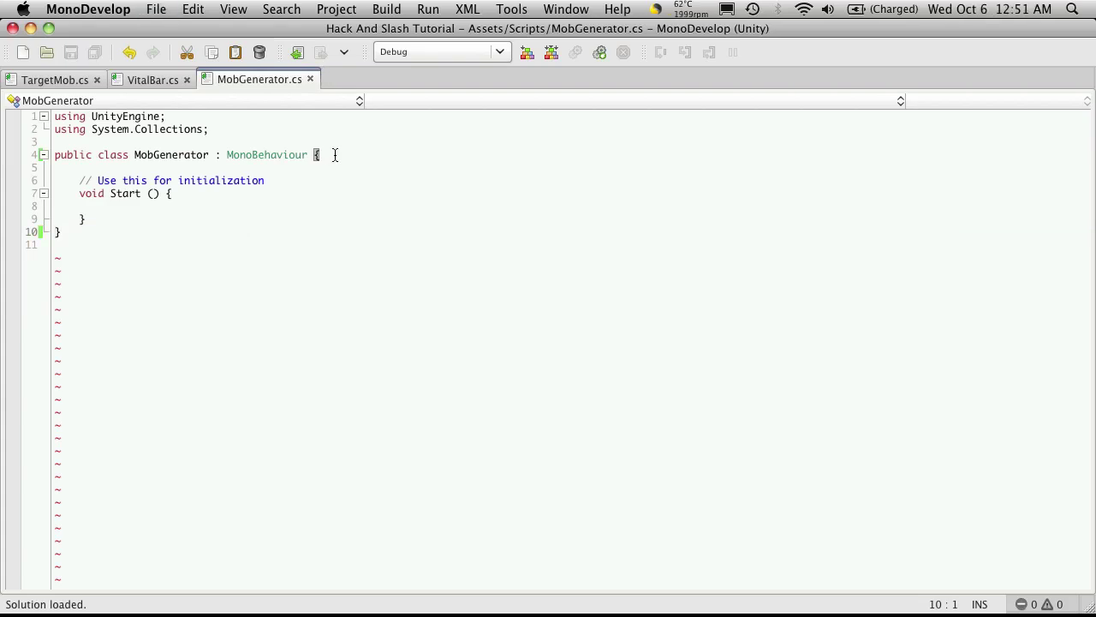
- Declare public GameObject[] mobPrefabs; in the class with the comment //an array to hold all of the prefabs of mabs we want to spawn
{"action": "left_click", "coordinate": [340, 154]}
{"action": "key", "text": "Return"}
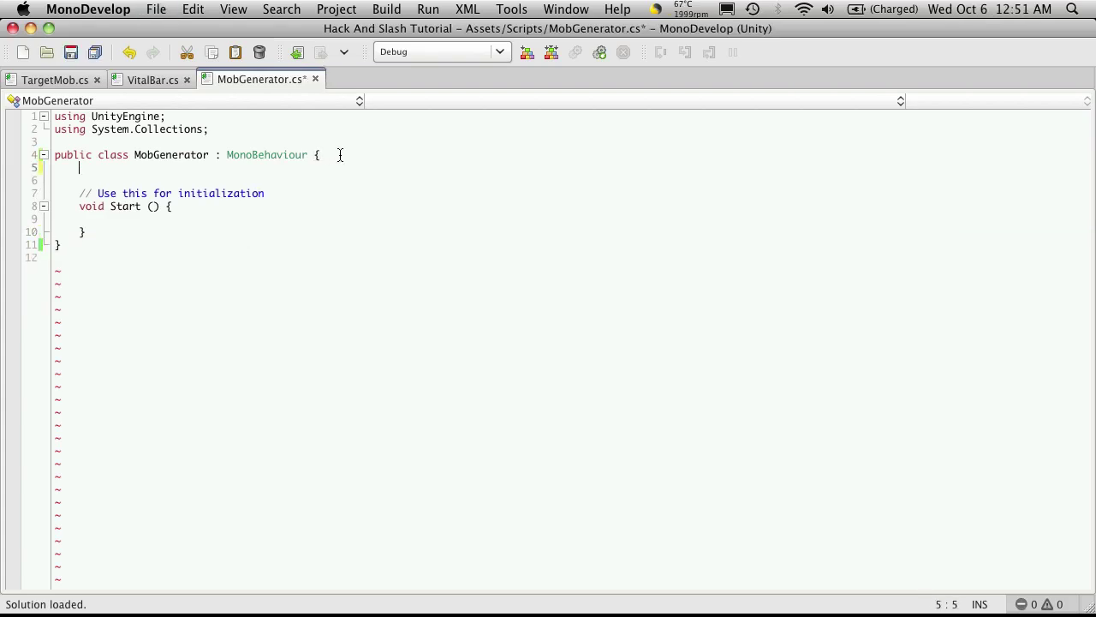
{"action": "type", "text": "public Game"}
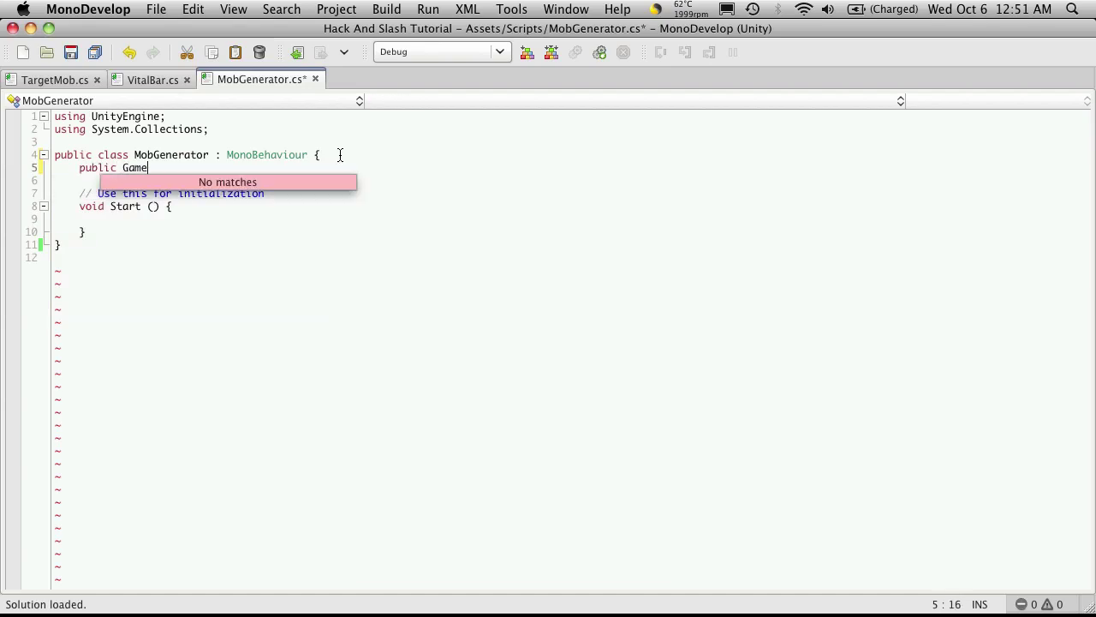
{"action": "type", "text": "Object"}
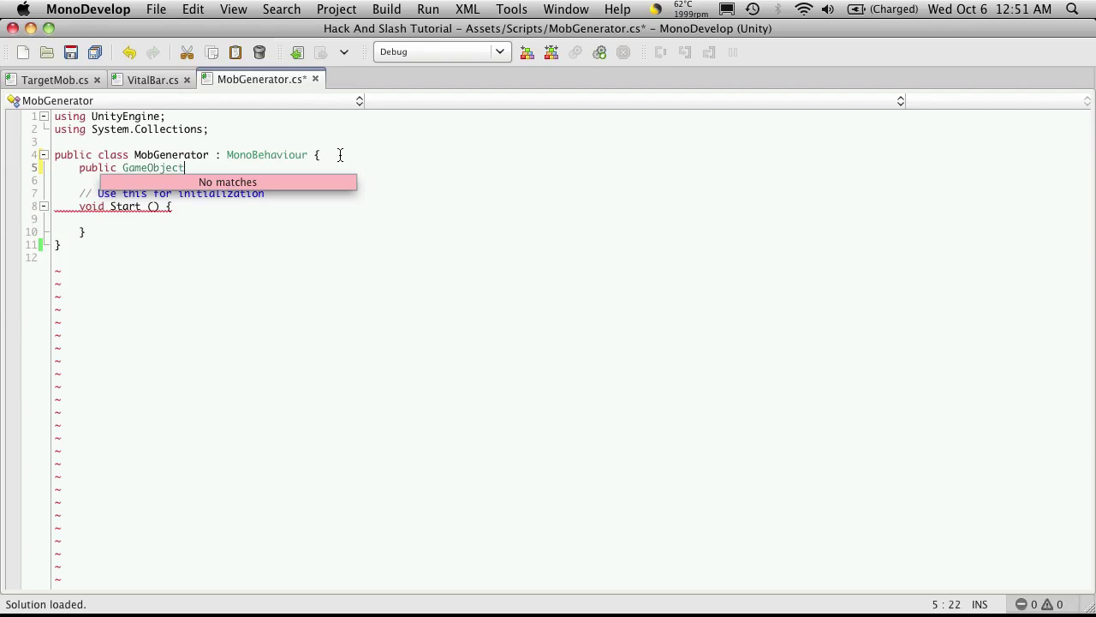
{"action": "type", "text": "[] "}
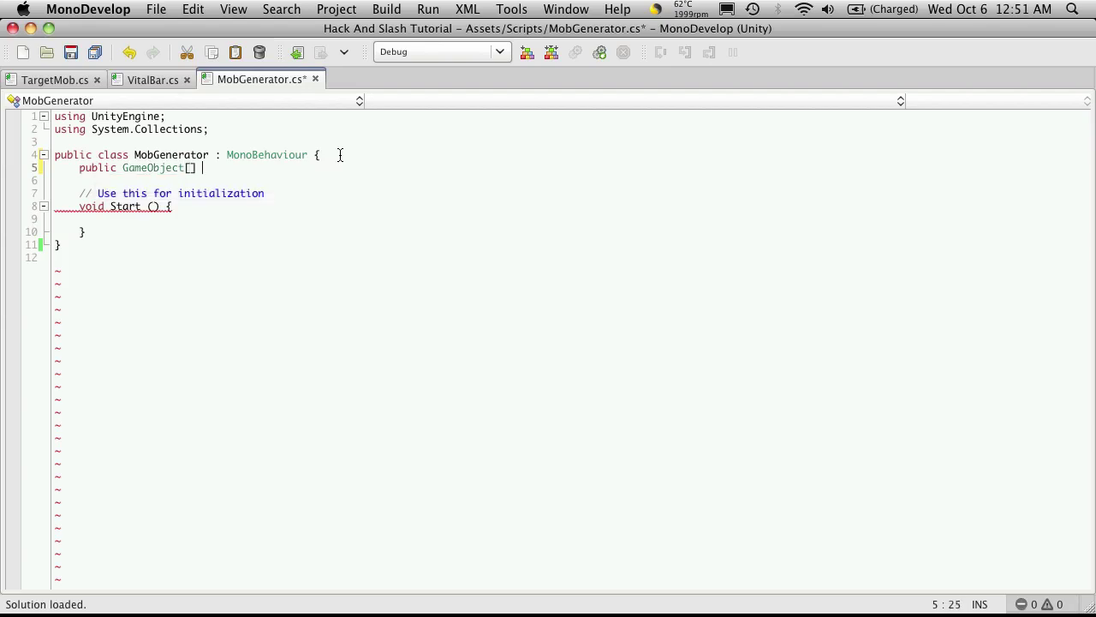
{"action": "type", "text": "mobPrefabs;"}
{"action": "key", "text": "Tab"}
{"action": "type", "text": "//"}
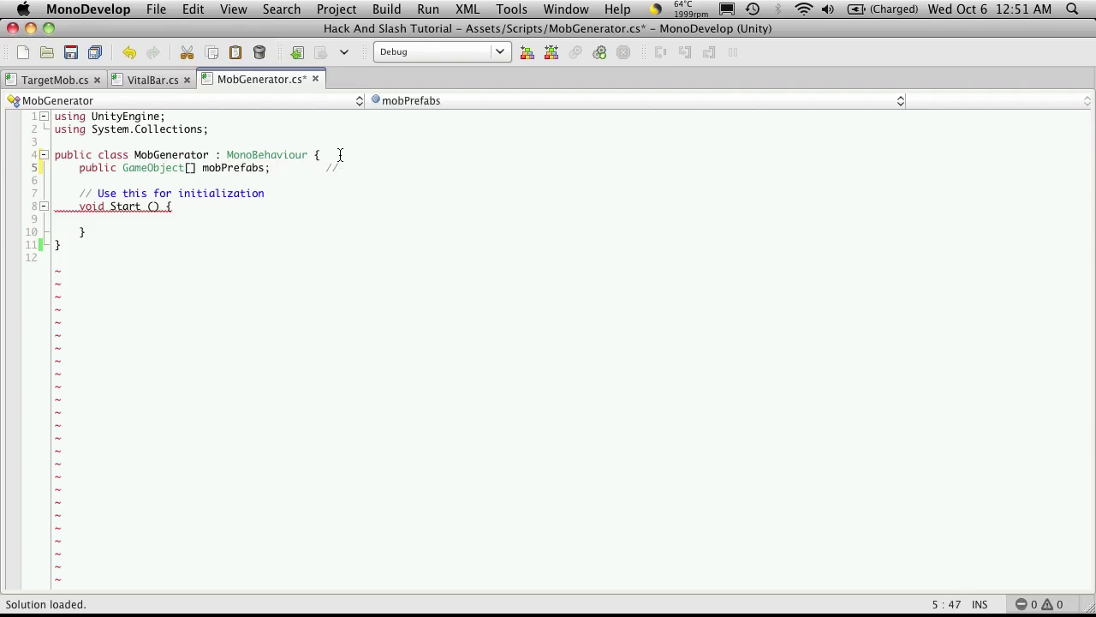
{"action": "type", "text": "an array to hold all of th"}
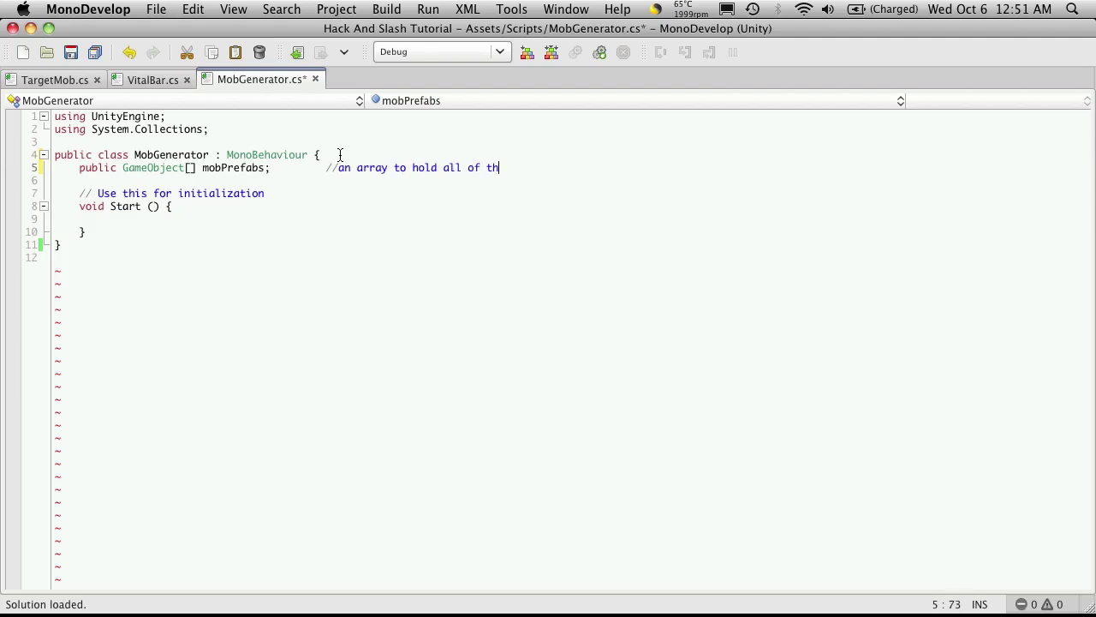
{"action": "type", "text": "e prefabs of mabs we want to spawn"}
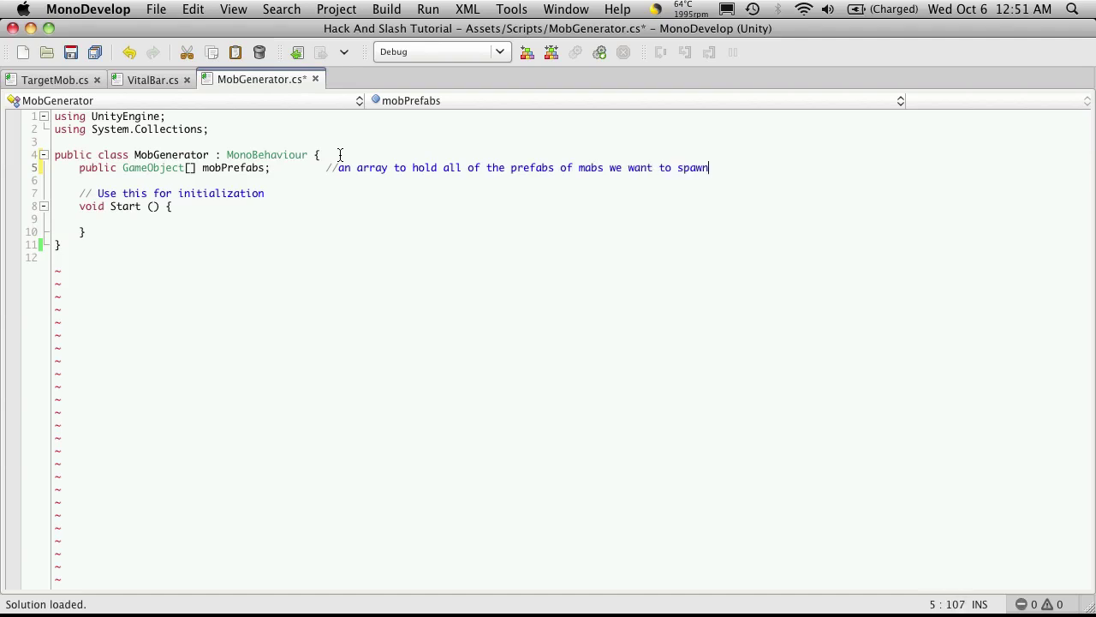
- Declare public GameObject[] spawnPoints; below mobPrefabs with the comment //this array will hold a reference to all of the spawnpoints in teh scene, and save the script
{"action": "key", "text": "Return"}
{"action": "type", "text": "public Game"}
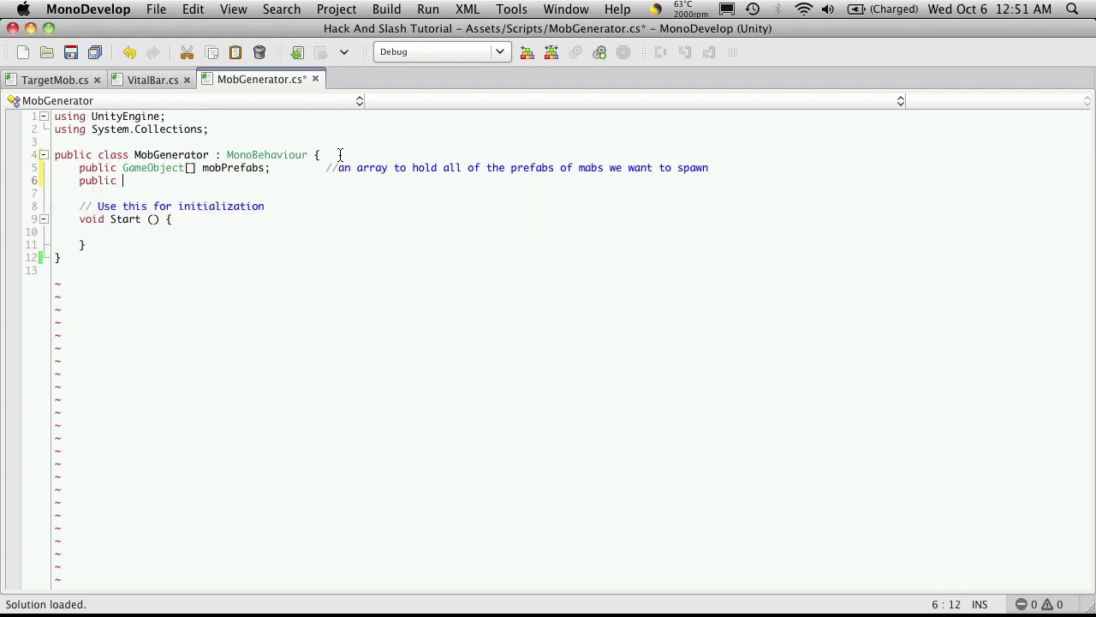
{"action": "type", "text": "Object[] "}
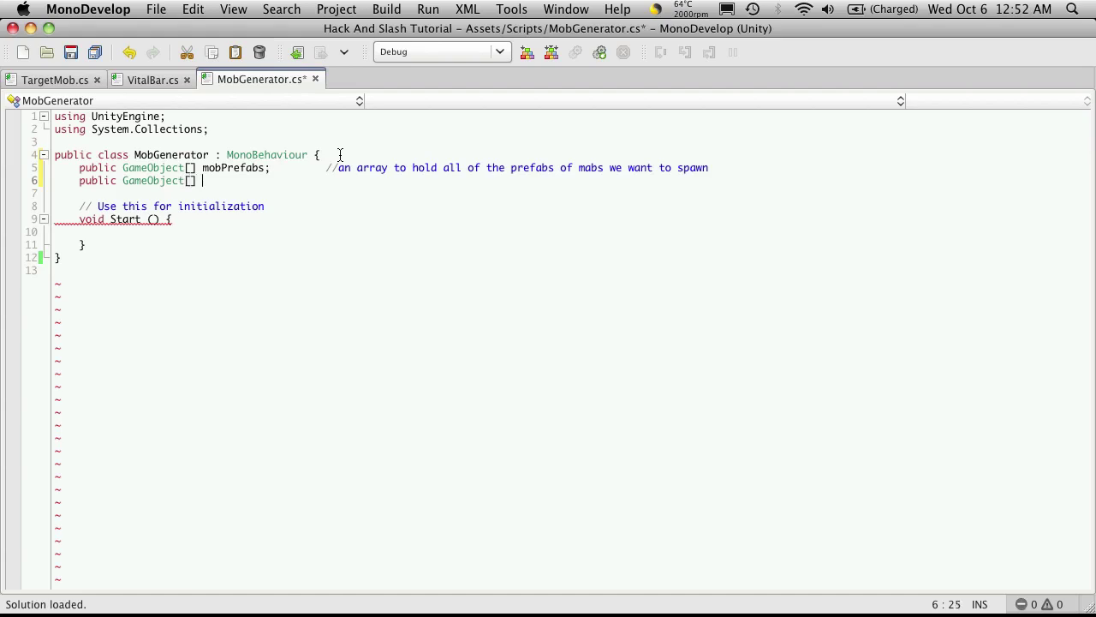
{"action": "type", "text": "spawnPoints;\t\t/"}
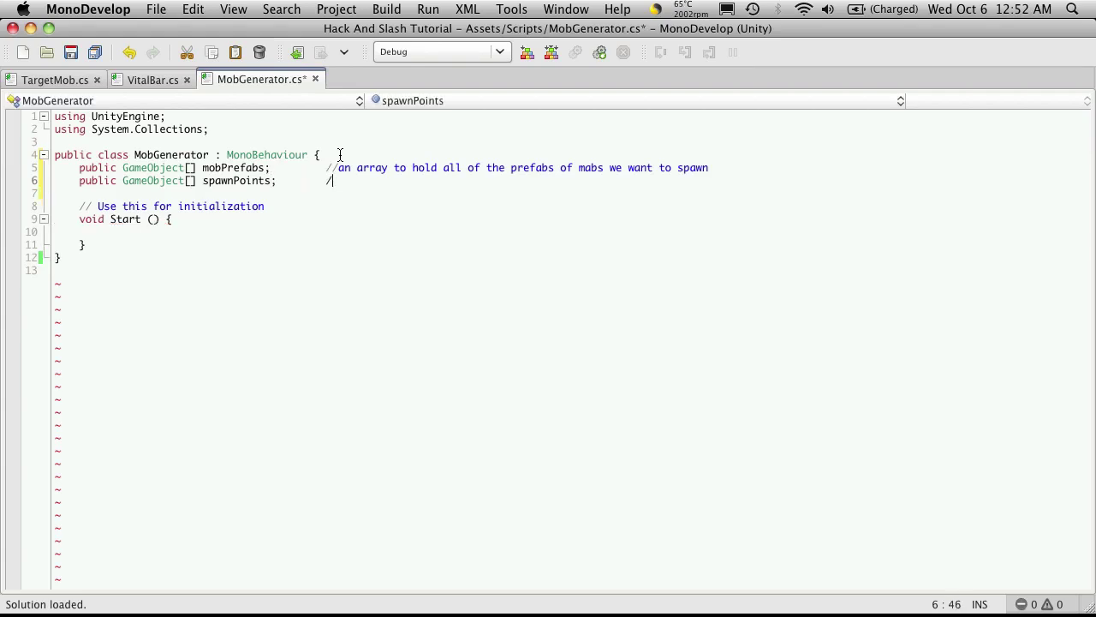
{"action": "type", "text": "/this array will hold a refer"}
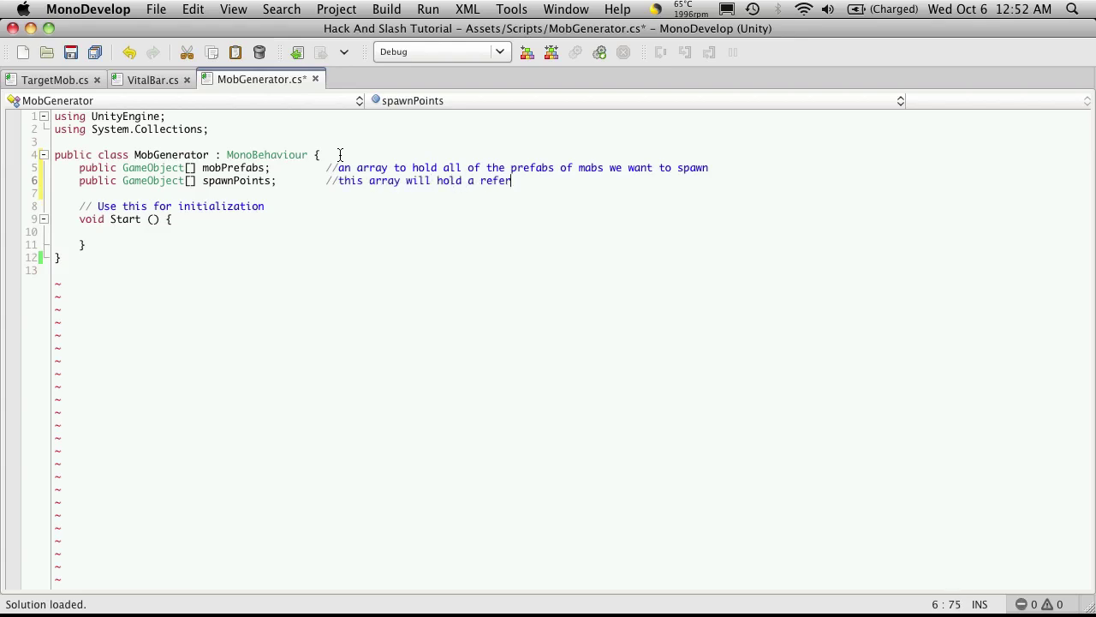
{"action": "type", "text": "ence to all of the spawnpoints in teh scene"}
{"action": "key", "text": "super+s"}
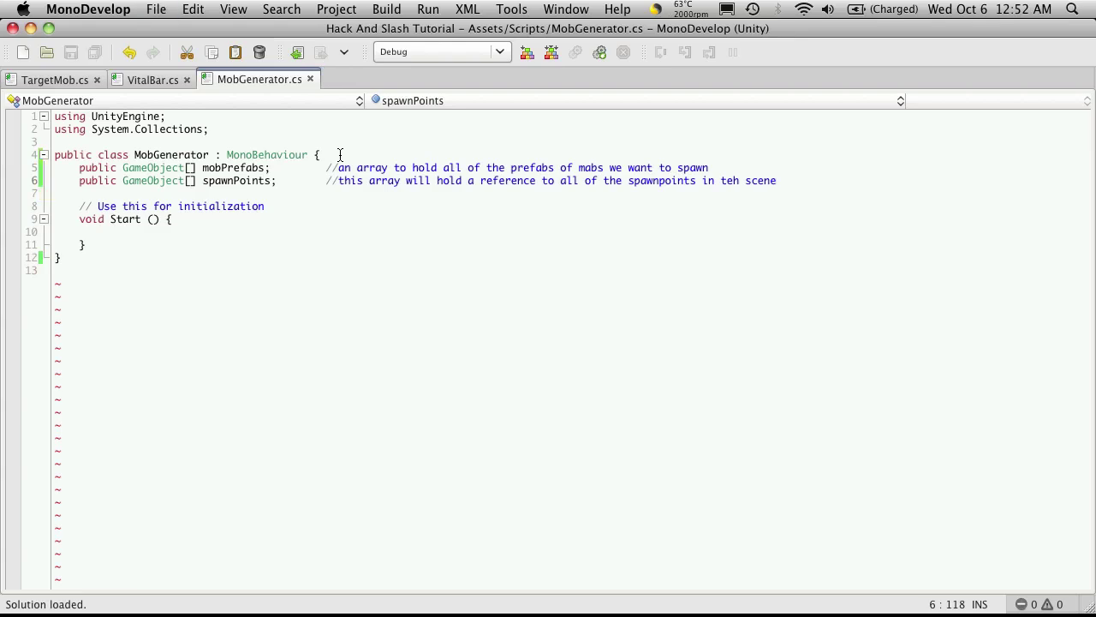
- Switch to Unity and duplicate the mob_Slug prefab in the Prefabs folder twice
{"action": "key", "text": "super+Tab"}
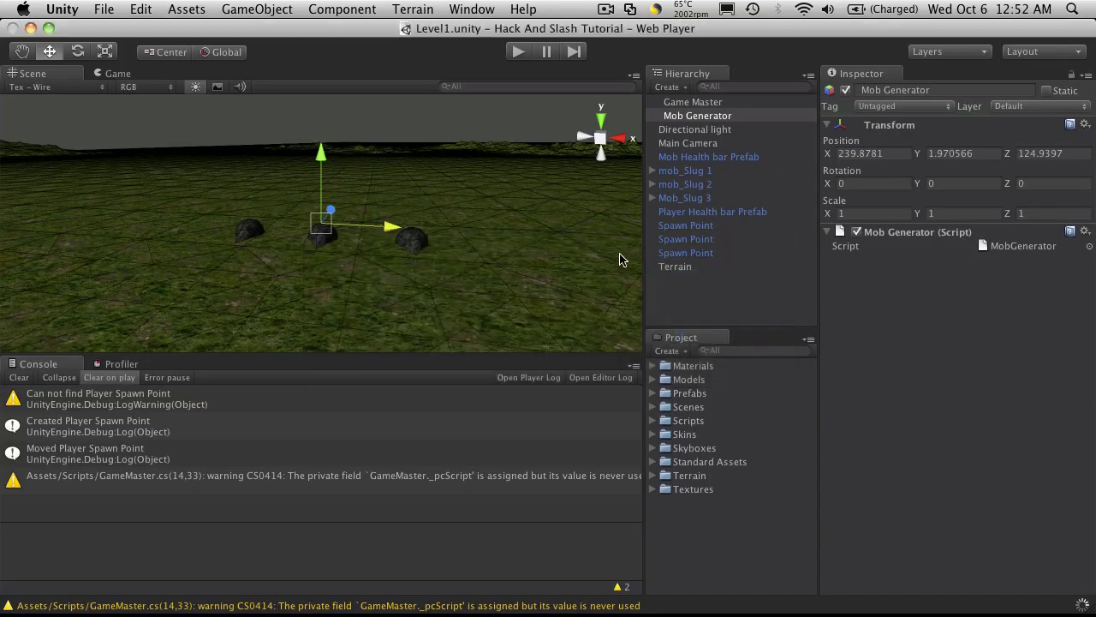
{"action": "left_click", "coordinate": [694, 175]}
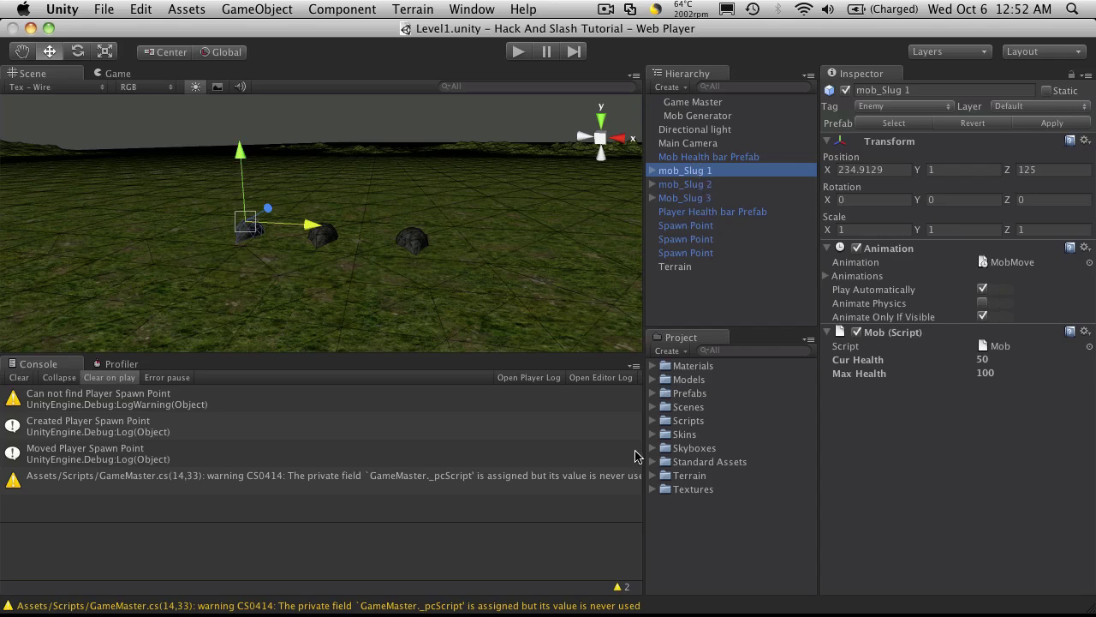
{"action": "left_click", "coordinate": [654, 394]}
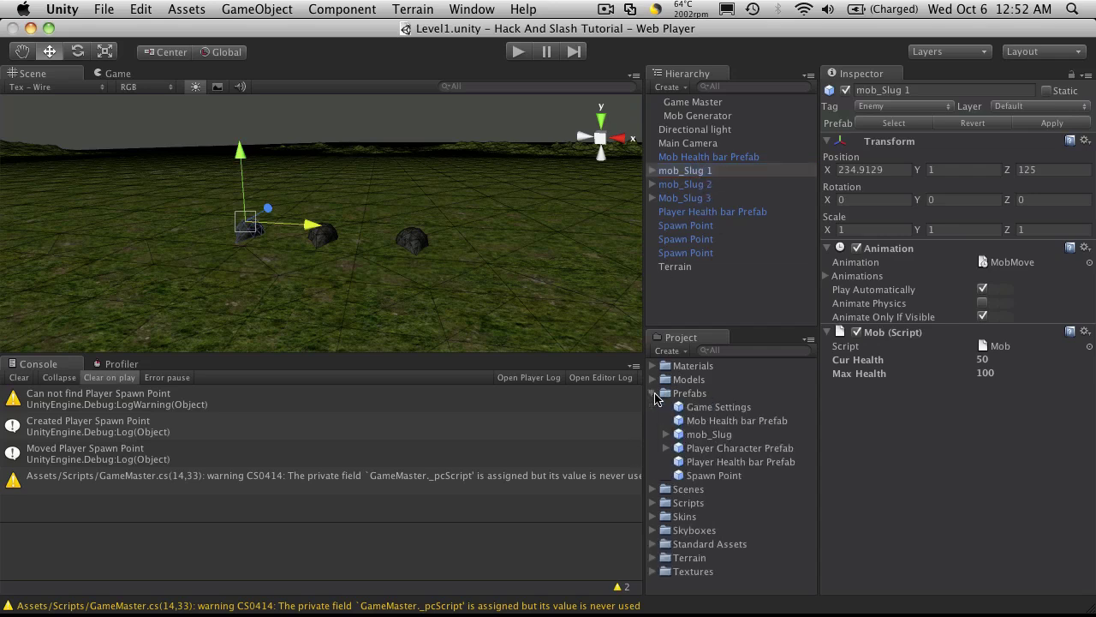
{"action": "left_click", "coordinate": [710, 434]}
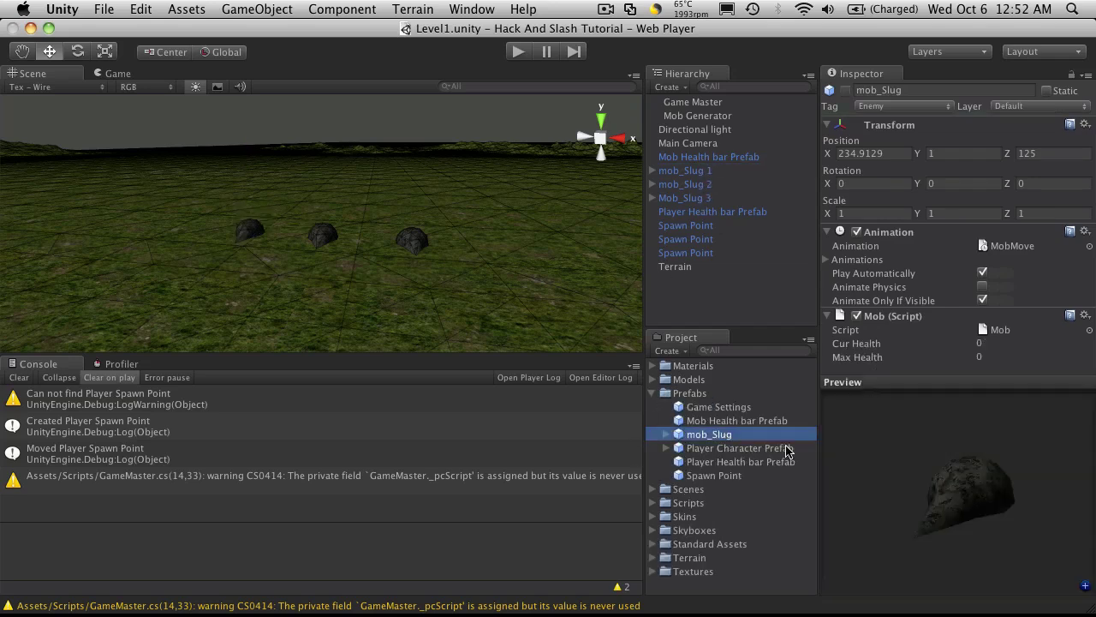
{"action": "key", "text": "super+d"}
{"action": "key", "text": "super+d"}
- Rename the first copy of the mob_Slug prefab as mob_Fire Slug
{"action": "left_click", "coordinate": [777, 447]}
{"action": "key", "text": "Return"}
{"action": "key", "text": "Right"}
{"action": "key", "text": "BackSpace"}
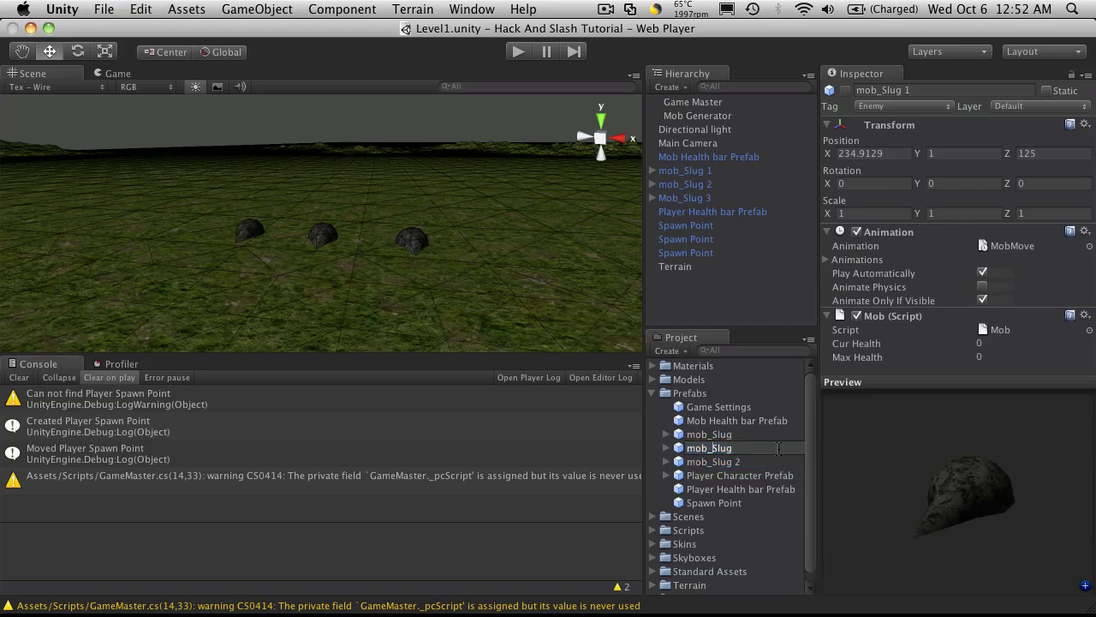
{"action": "type", "text": "Fire"}
{"action": "key", "text": "Return"}
- Rename the second copy of the mob_Slug prefab as mob_Water Slug
{"action": "key", "text": "Down"}
{"action": "key", "text": "Down"}
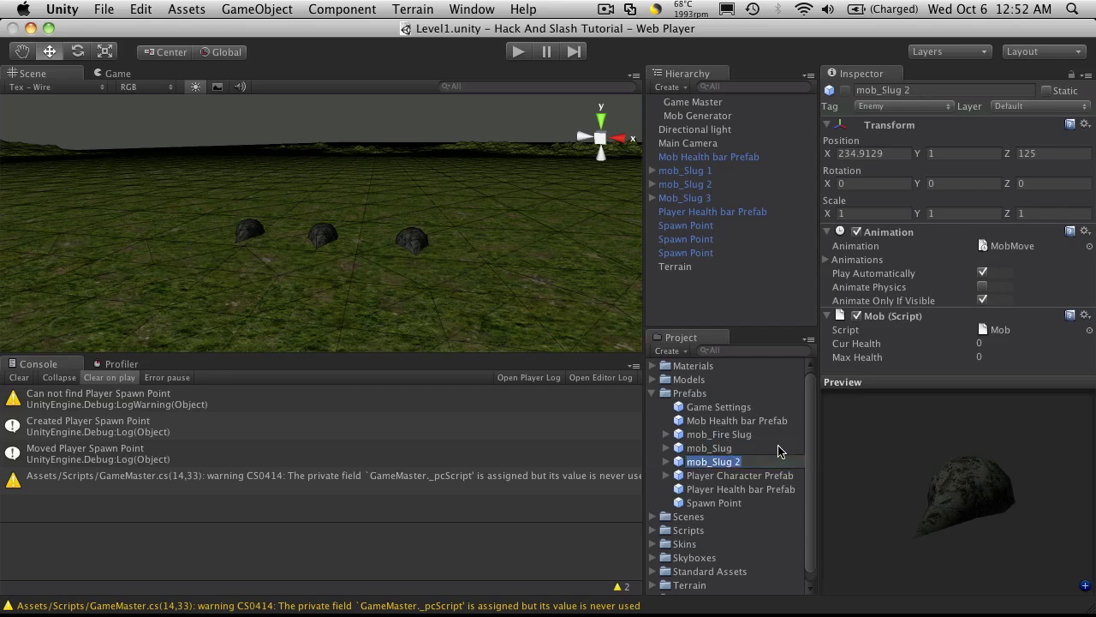
{"action": "key", "text": "Right"}
{"action": "key", "text": "BackSpace"}
{"action": "type", "text": "Water"}
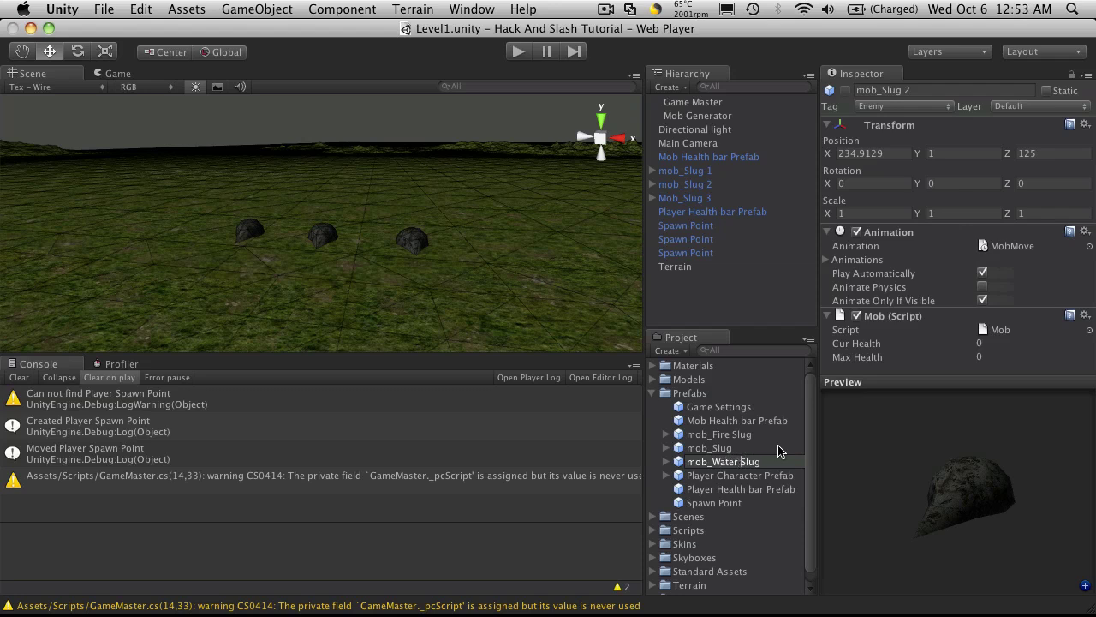
{"action": "key", "text": "Return"}
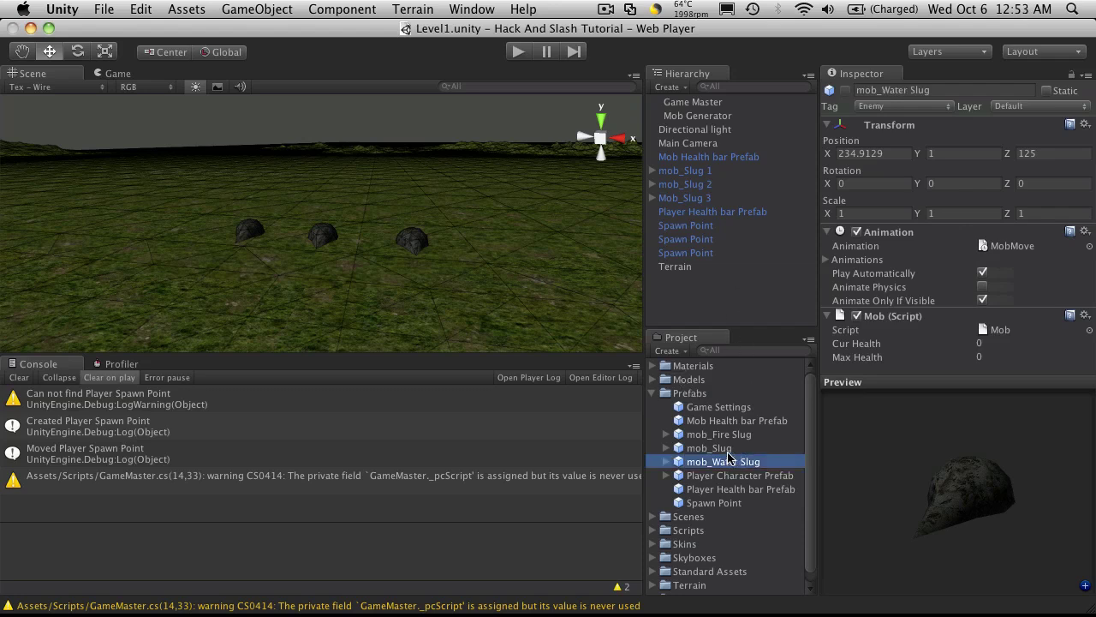
- Delete the untextured balltailmob-none__barrelringsuv.jpg material from the Materials folder
{"action": "left_click", "coordinate": [653, 366]}
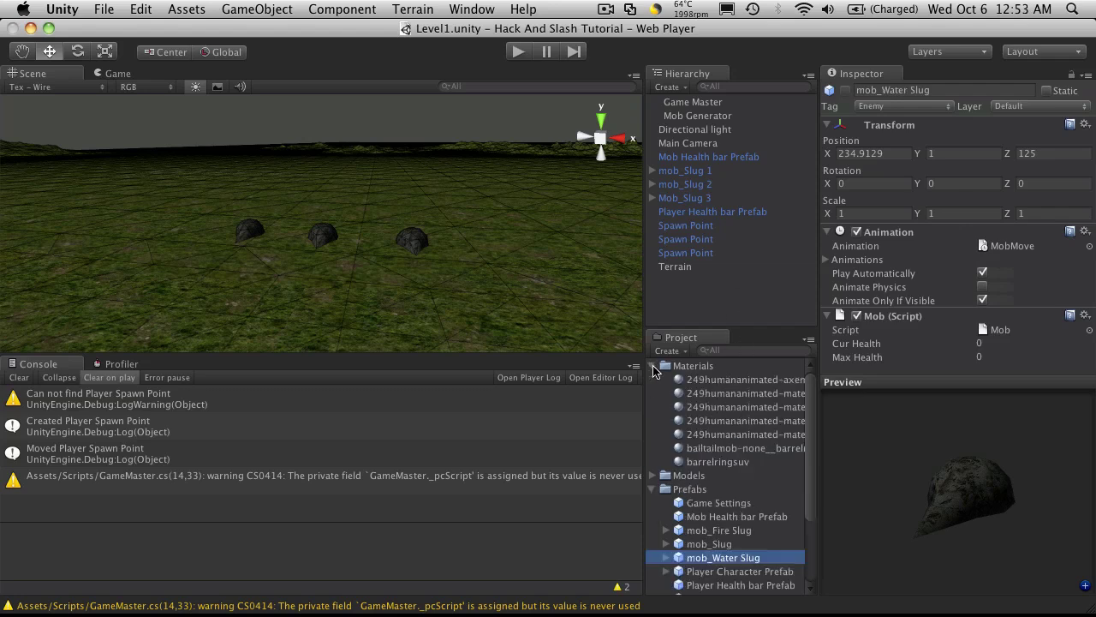
{"action": "left_click", "coordinate": [783, 461]}
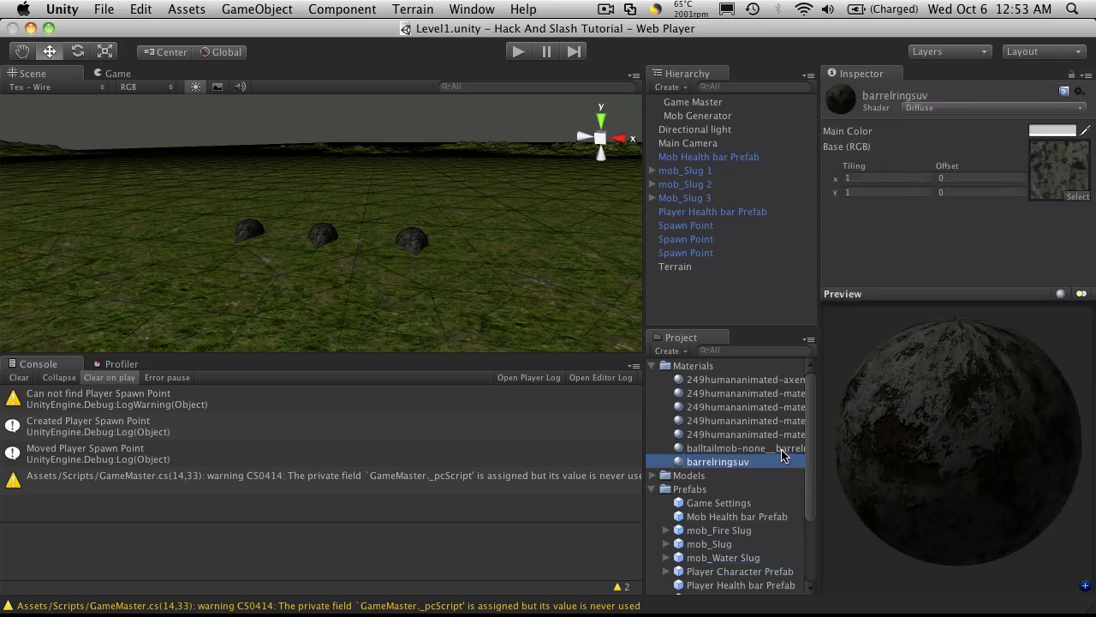
{"action": "left_click", "coordinate": [782, 450]}
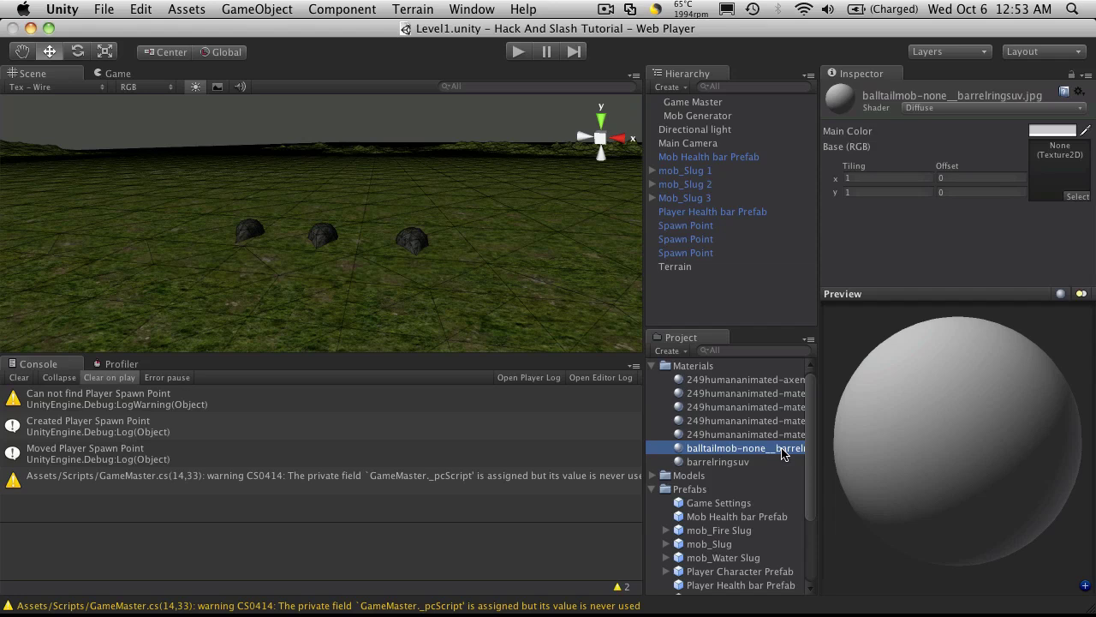
{"action": "key", "text": "super+BackSpace"}
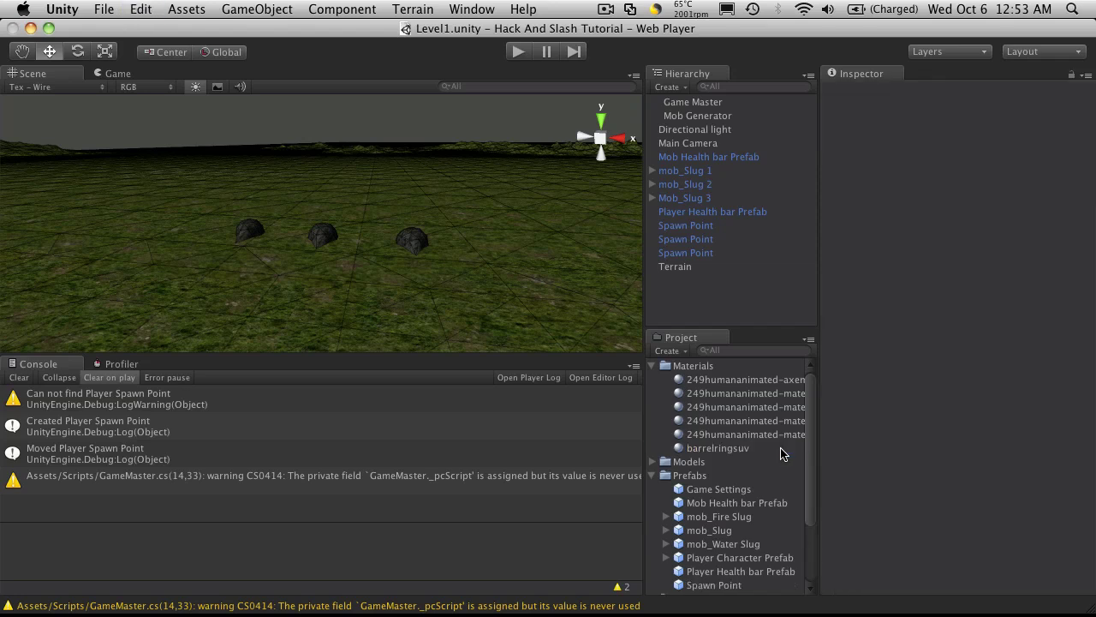
- Rename the barrelringsuv material in the Materials folder as Slug
{"action": "left_click", "coordinate": [781, 451]}
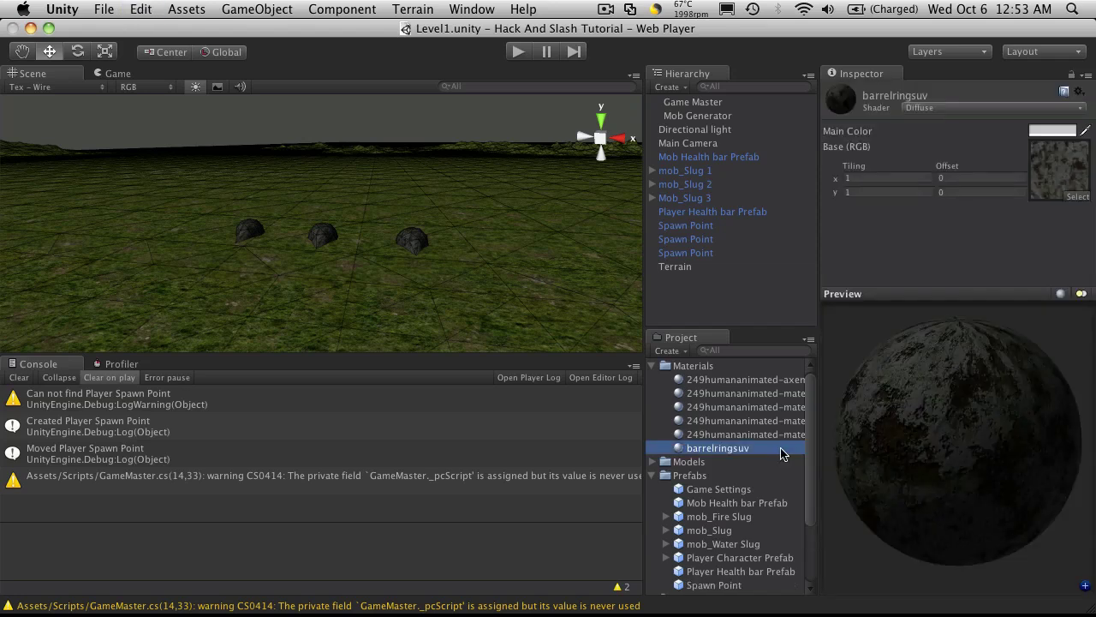
{"action": "left_click", "coordinate": [781, 451]}
{"action": "type", "text": "Sl"}
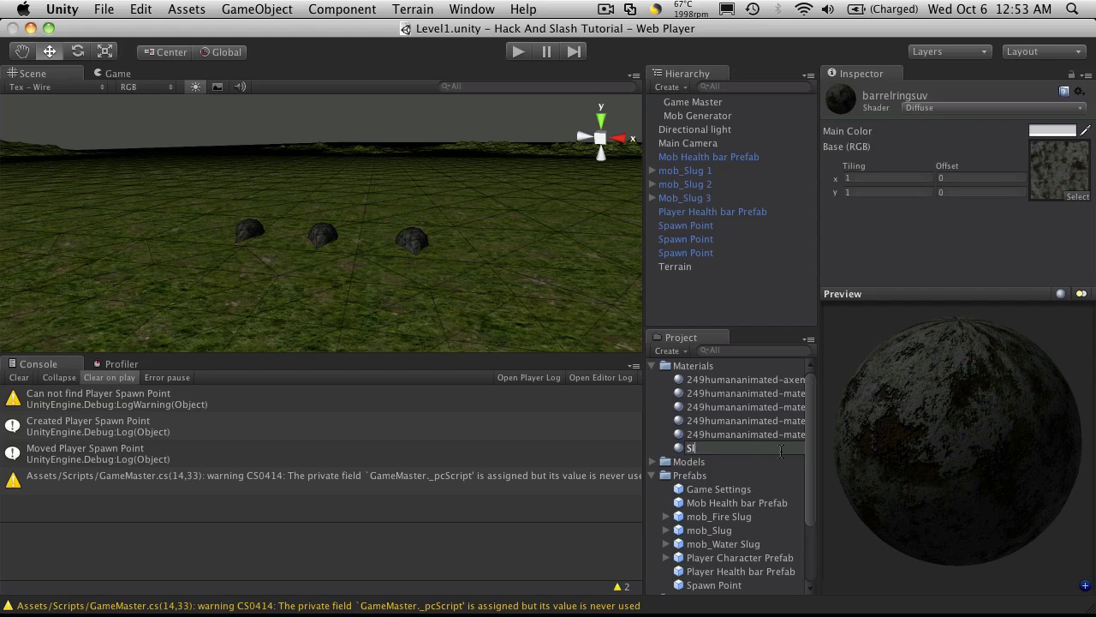
{"action": "type", "text": "ug"}
{"action": "key", "text": "Return"}
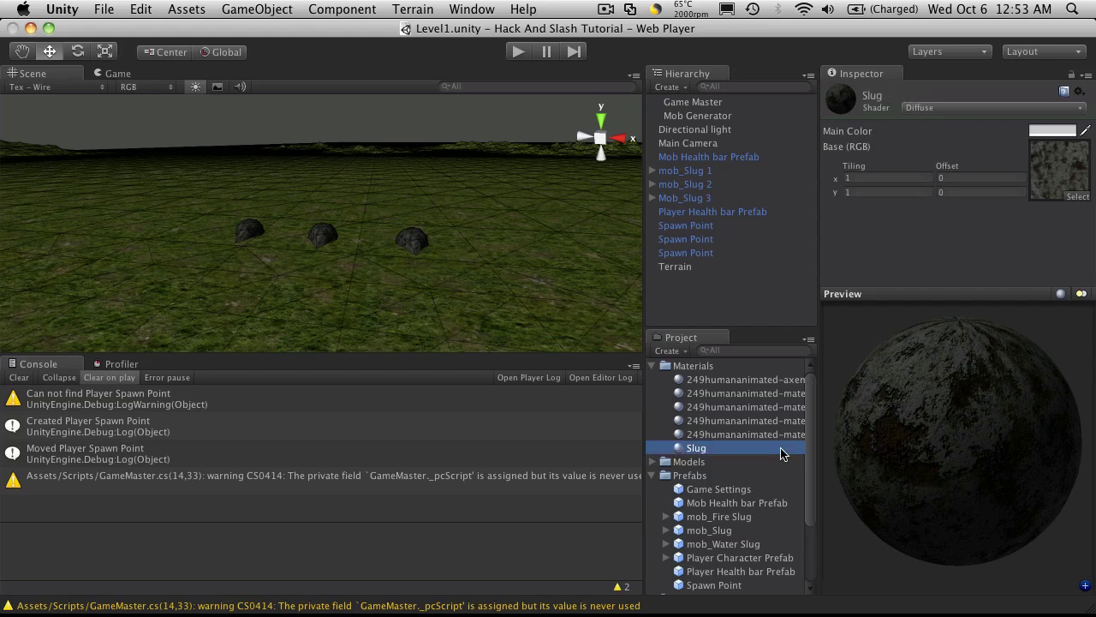
{"action": "key", "text": "super+d"}
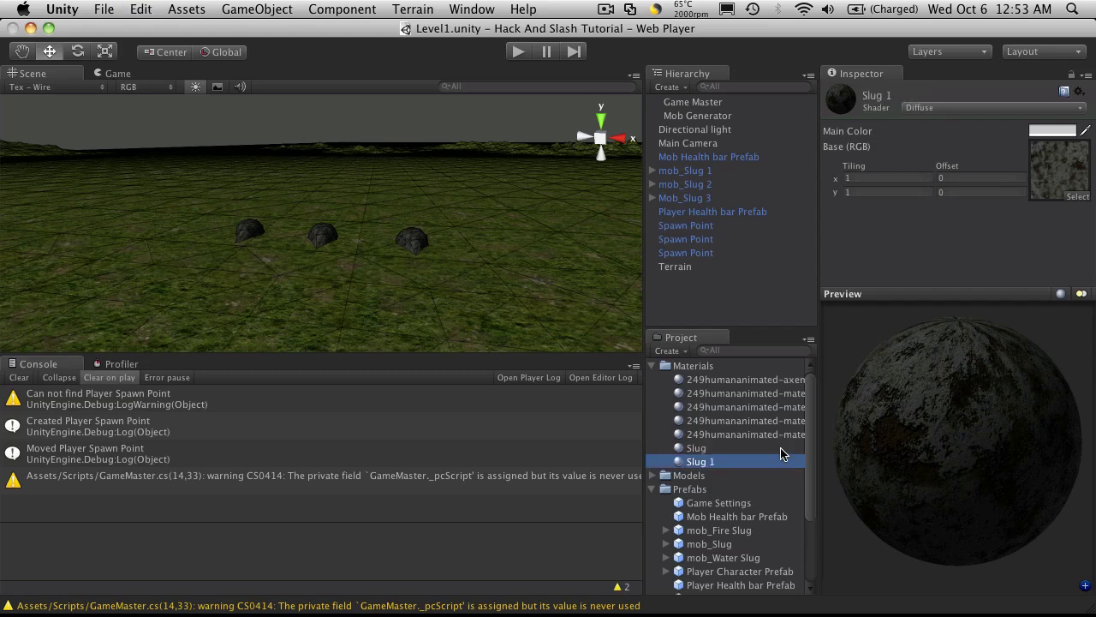
{"action": "key", "text": "super+BackSpace"}
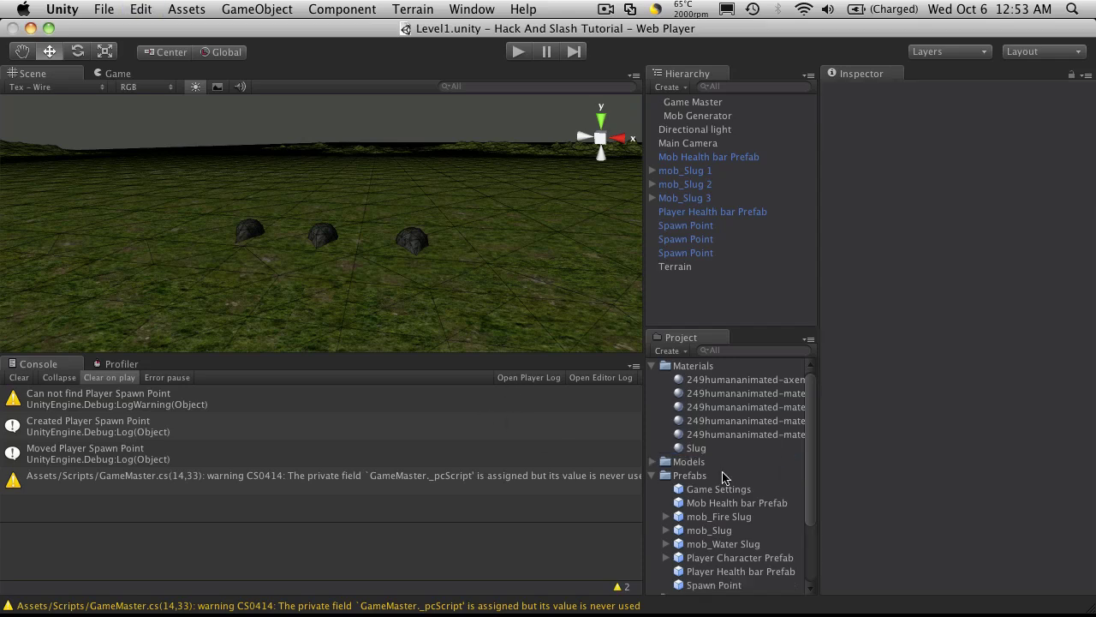
- Set the Slug material's shader to Self-Illumin/Bumped Diffuse
{"action": "left_click", "coordinate": [697, 448]}
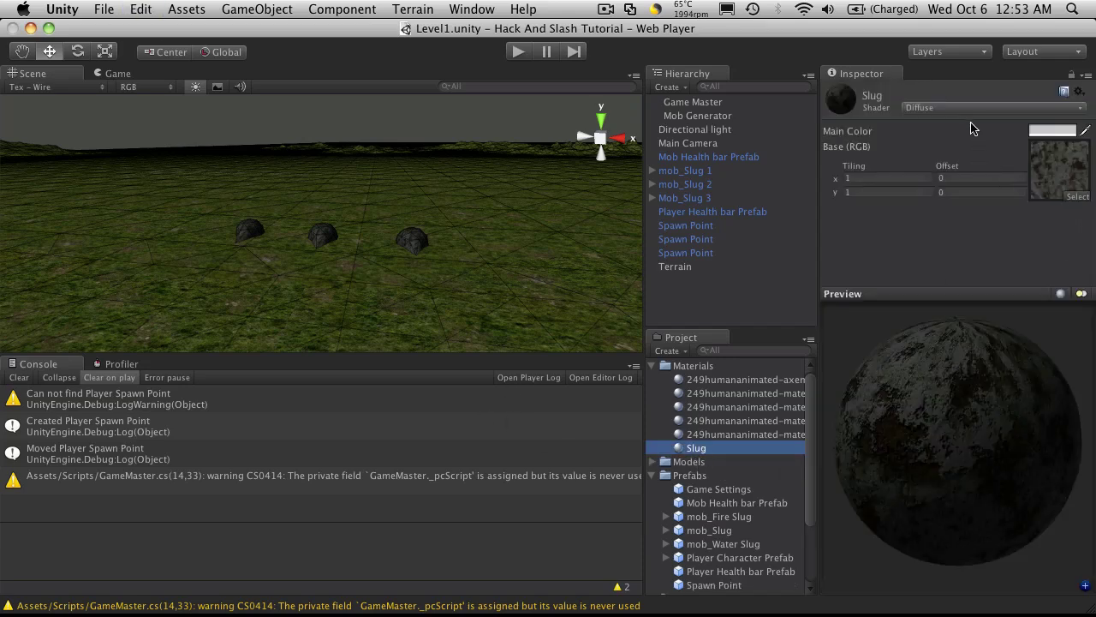
{"action": "scroll", "coordinate": [415, 269], "scroll_direction": "up", "scroll_amount": 5}
{"action": "scroll", "coordinate": [415, 269], "scroll_direction": "up", "scroll_amount": 5}
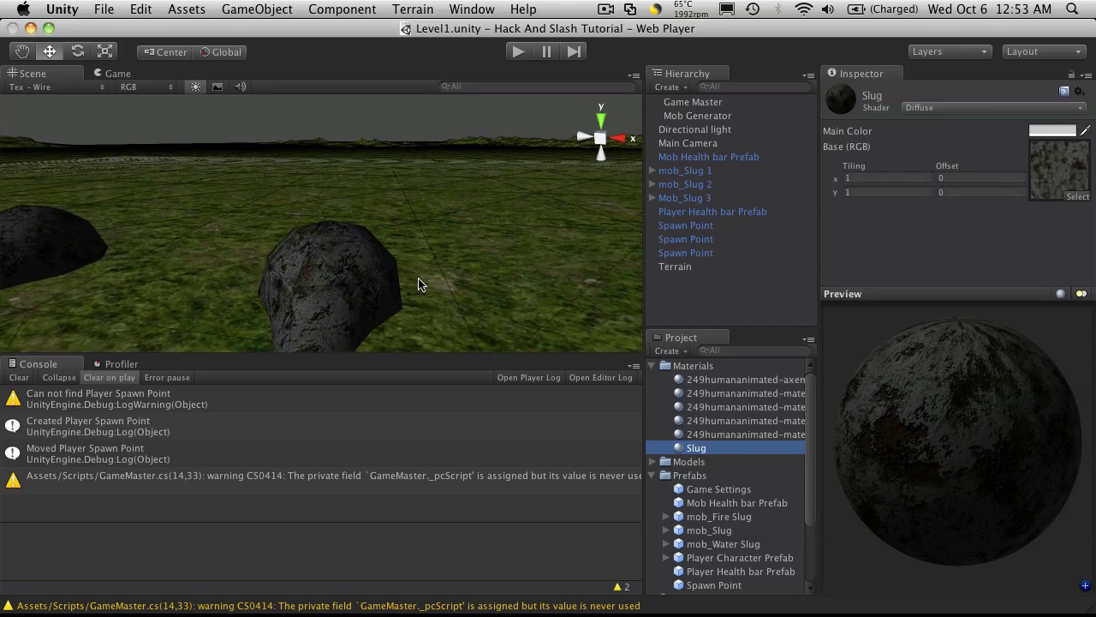
{"action": "left_click_drag", "start_coordinate": [379, 262], "coordinate": [629, 293], "text": "alt"}
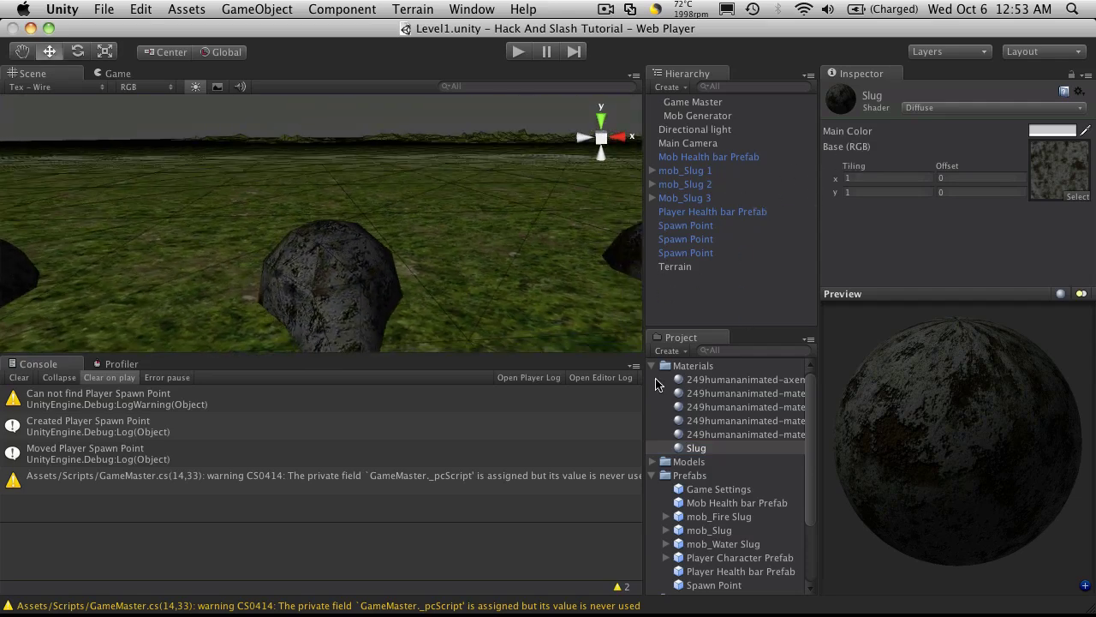
{"action": "left_click", "coordinate": [944, 108]}
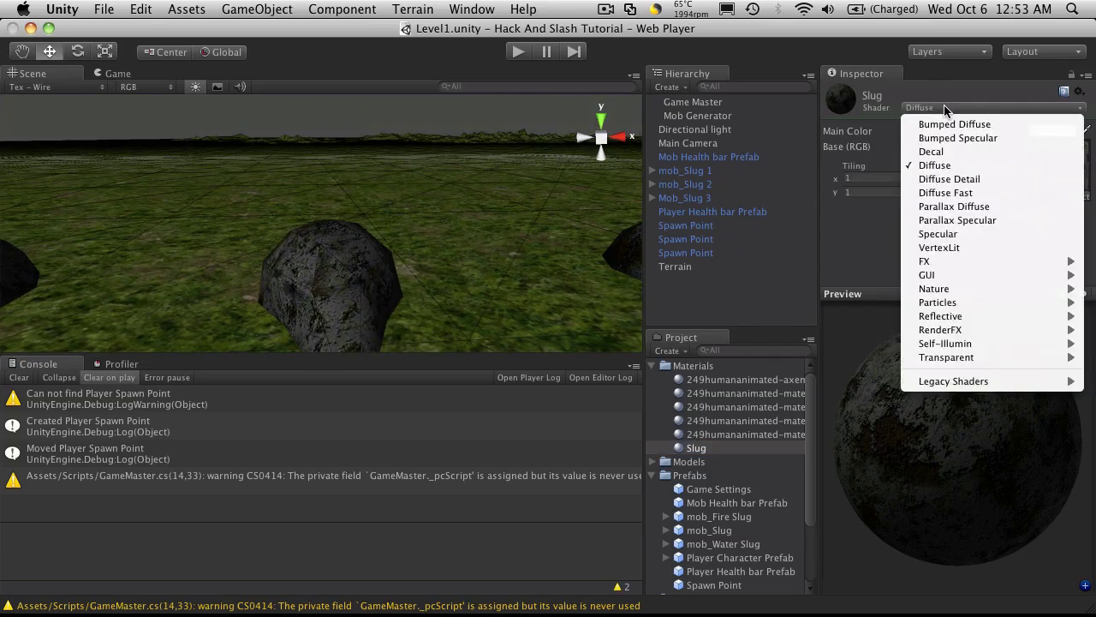
{"action": "mouse_move", "coordinate": [983, 364]}
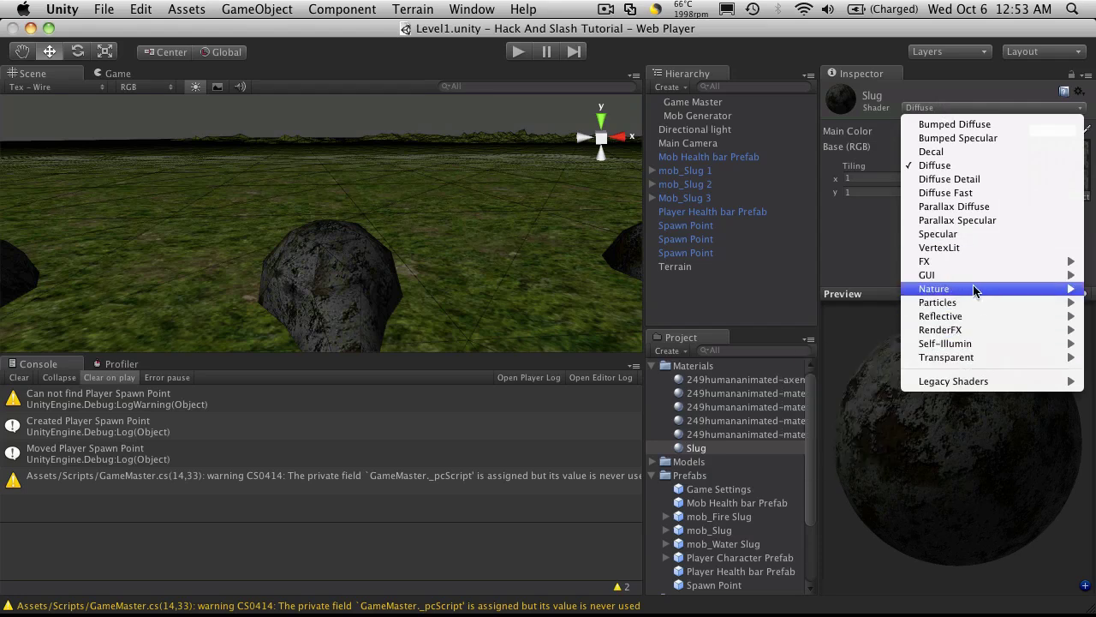
{"action": "mouse_move", "coordinate": [970, 277]}
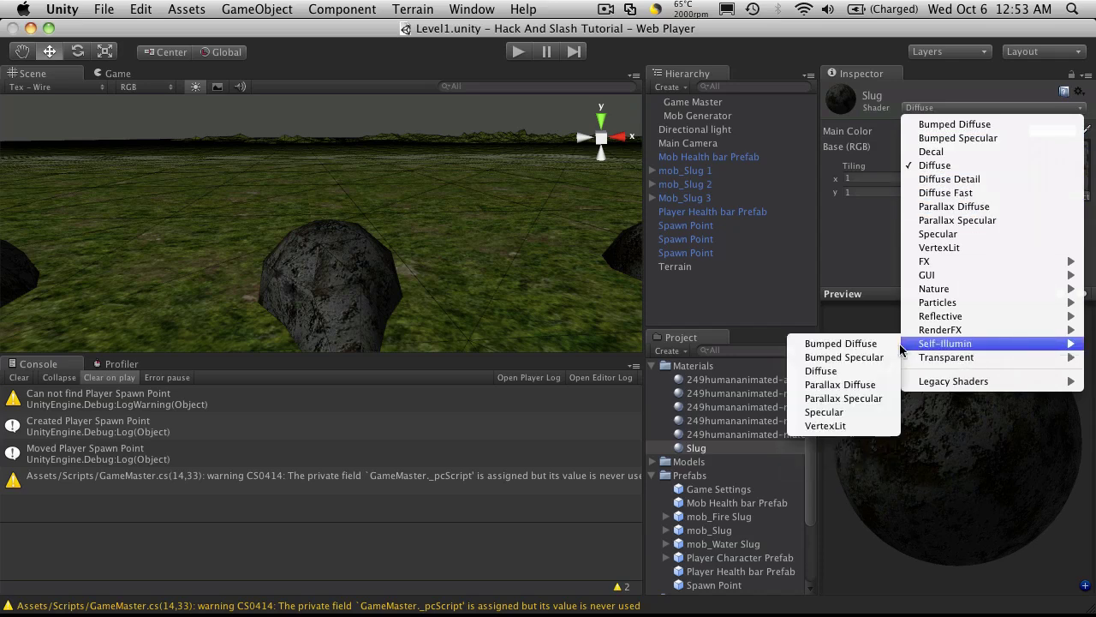
{"action": "left_click", "coordinate": [879, 346]}
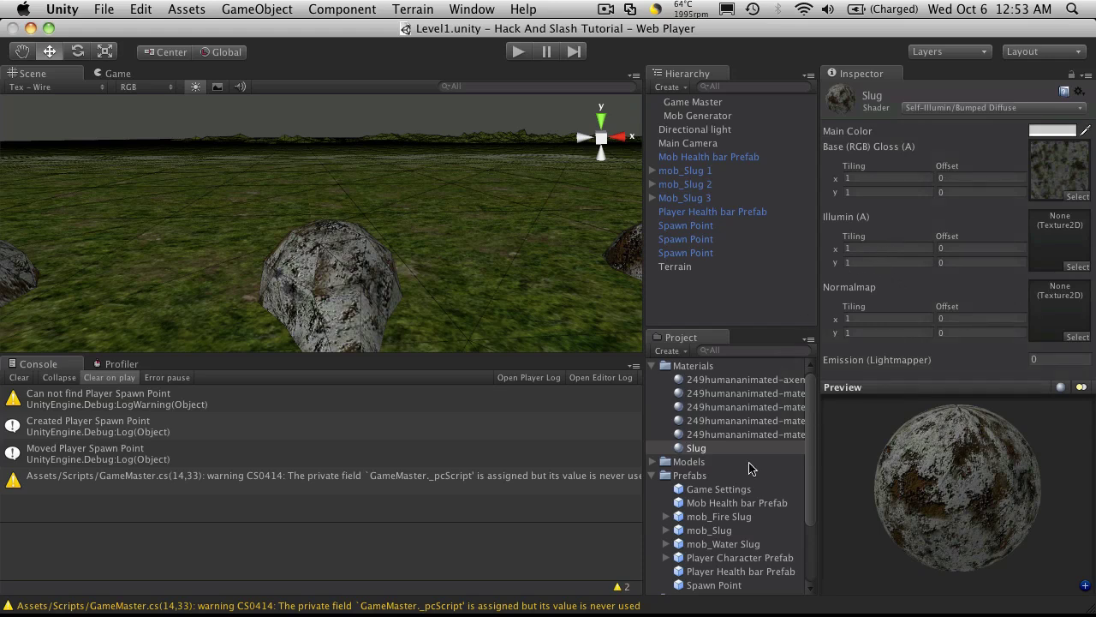
- Rename the BarrelRingsUV texture in the Textures folder as slug and duplicate it once
{"action": "scroll", "coordinate": [751, 468], "scroll_direction": "down", "scroll_amount": 3}
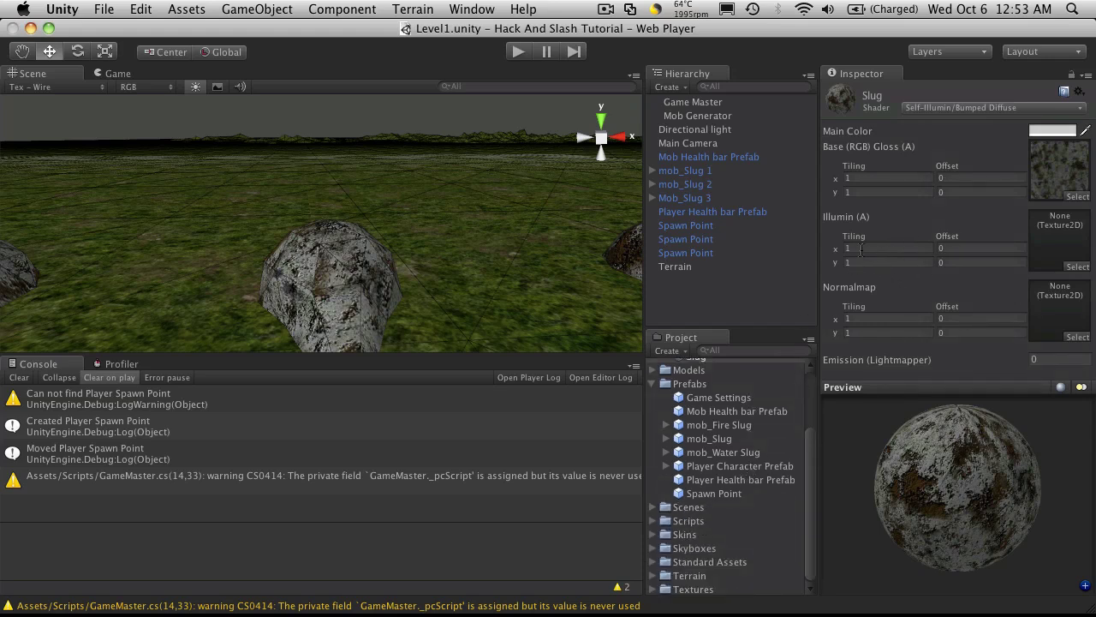
{"action": "left_click", "coordinate": [654, 576]}
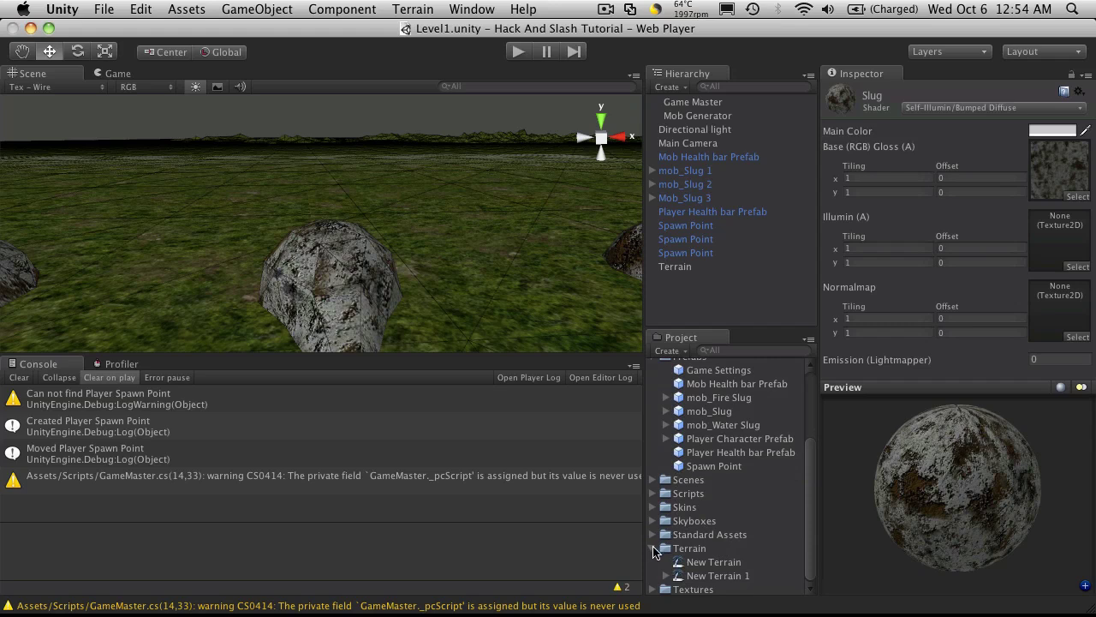
{"action": "left_click", "coordinate": [655, 549]}
{"action": "left_click", "coordinate": [656, 590]}
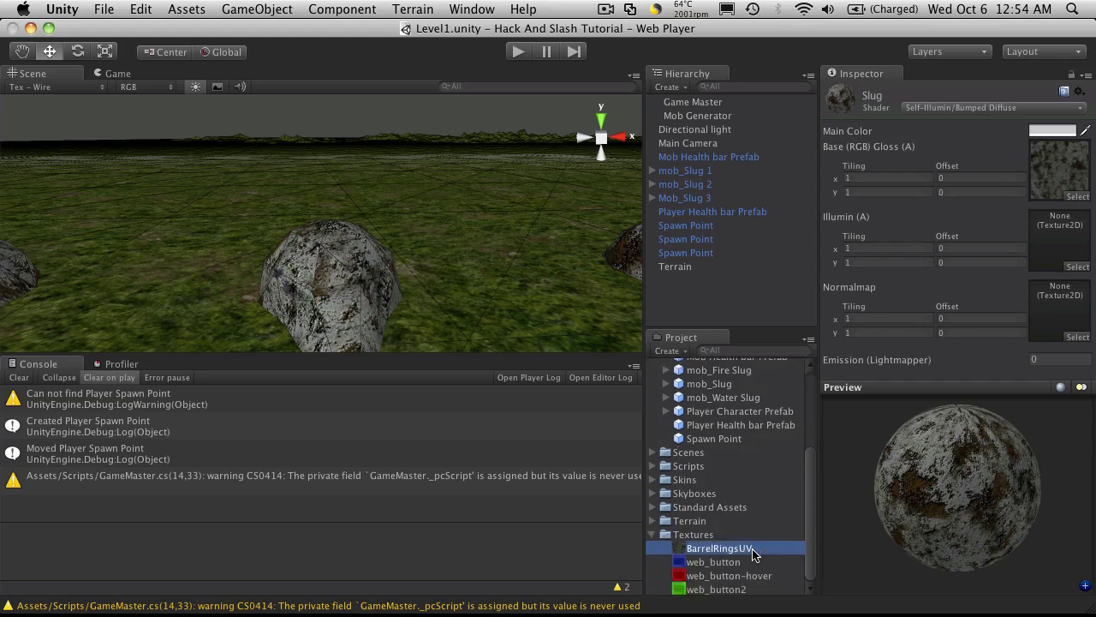
{"action": "left_click", "coordinate": [753, 549]}
{"action": "left_click", "coordinate": [752, 549]}
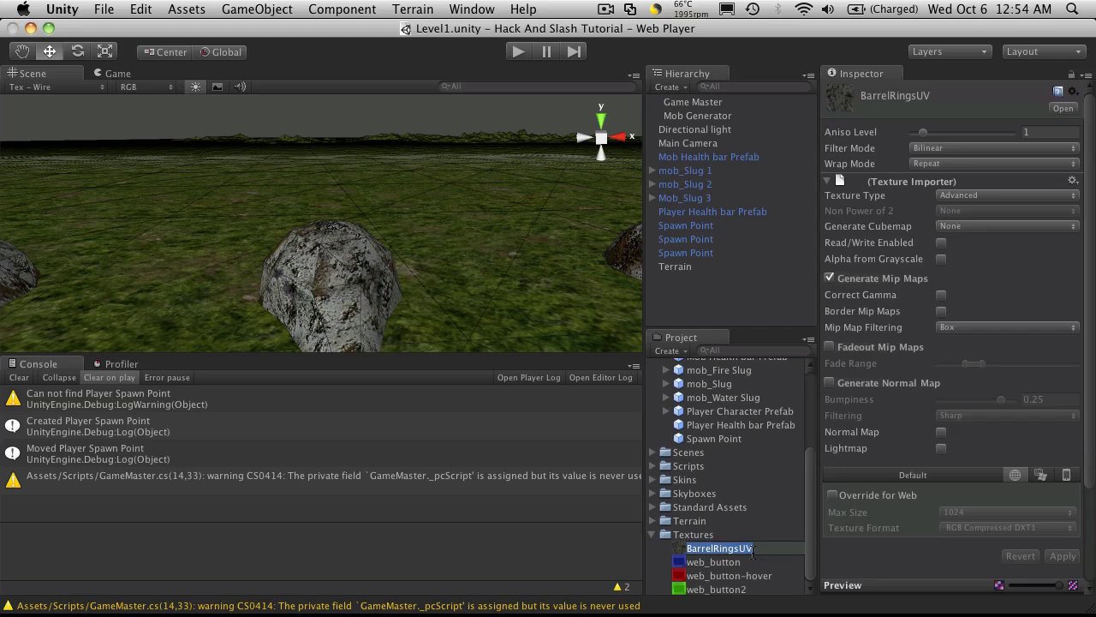
{"action": "type", "text": "slug"}
{"action": "key", "text": "Return"}
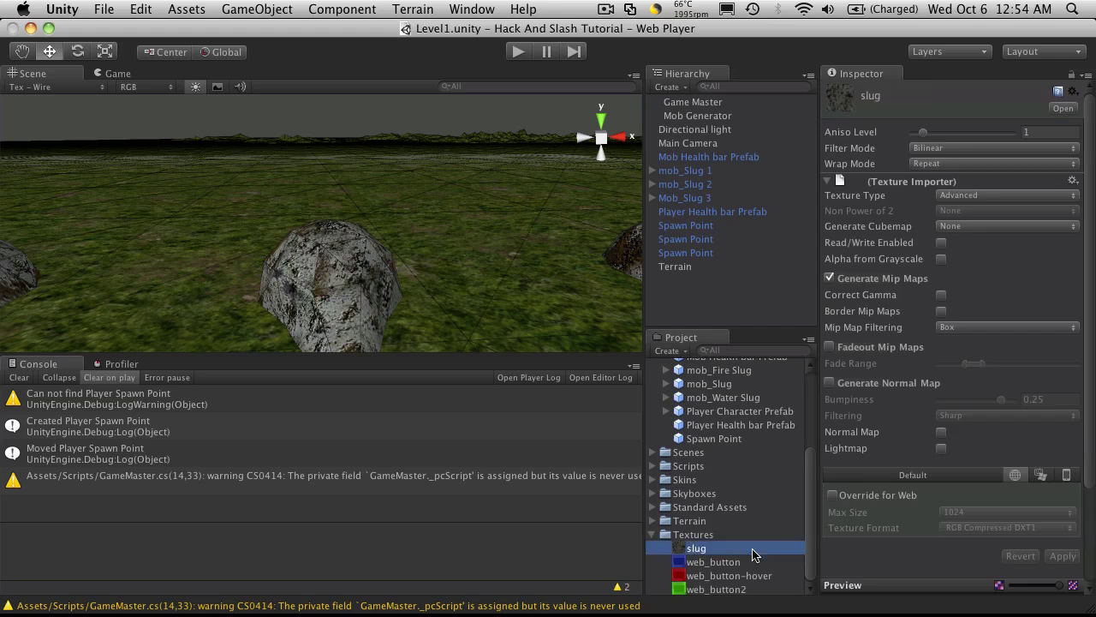
{"action": "key", "text": "super+d"}
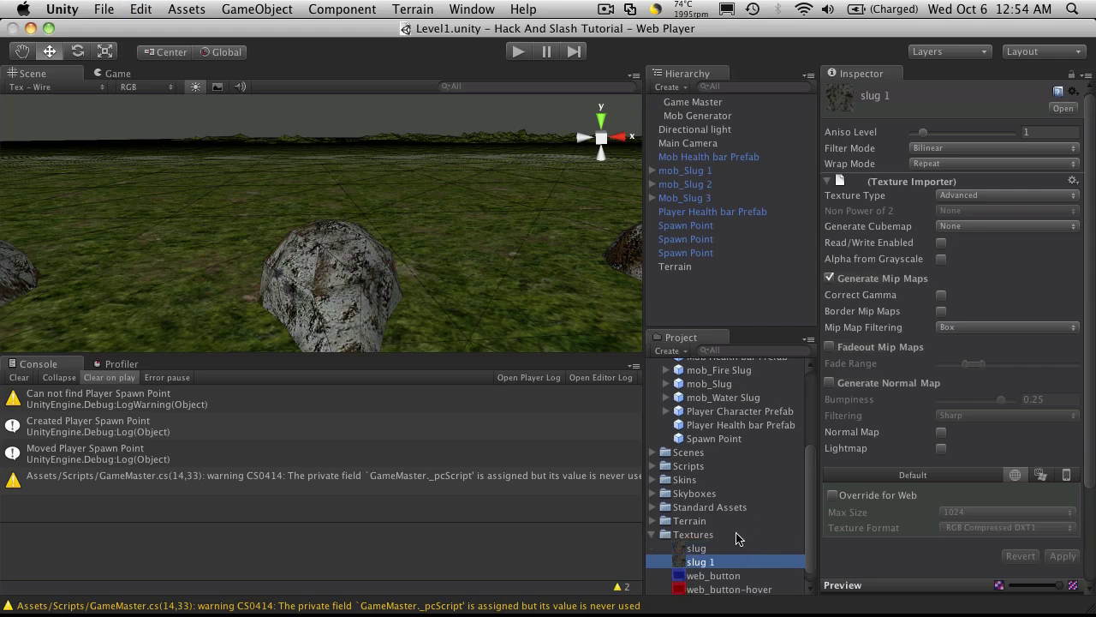
- Rename the duplicated slug texture as slug normal and change its texture type to Normal map
{"action": "key", "text": "Return"}
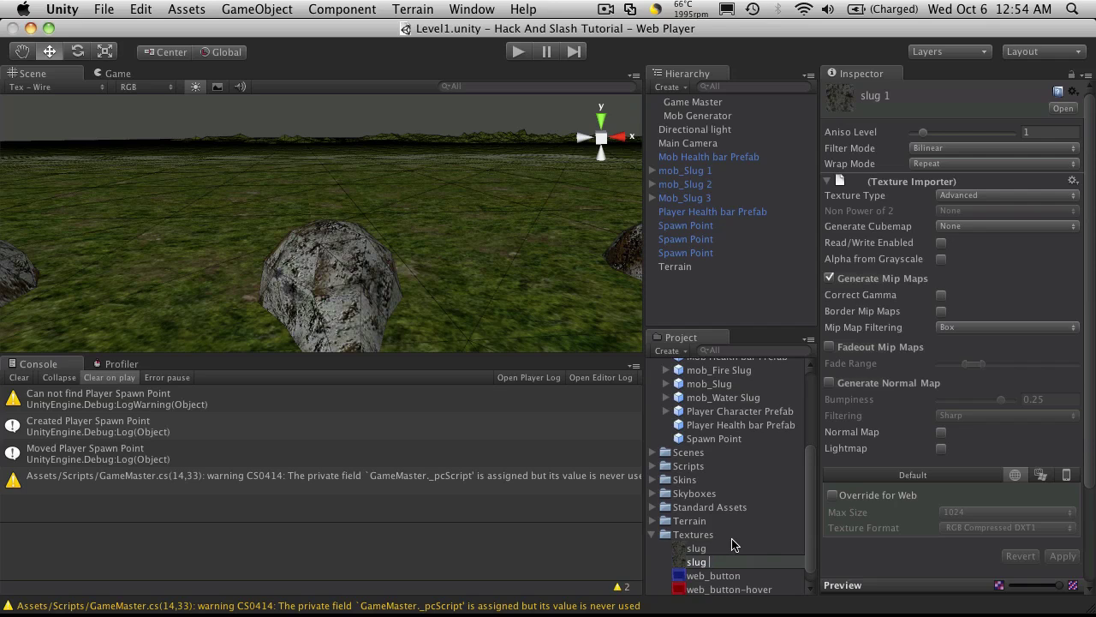
{"action": "key", "text": "Return"}
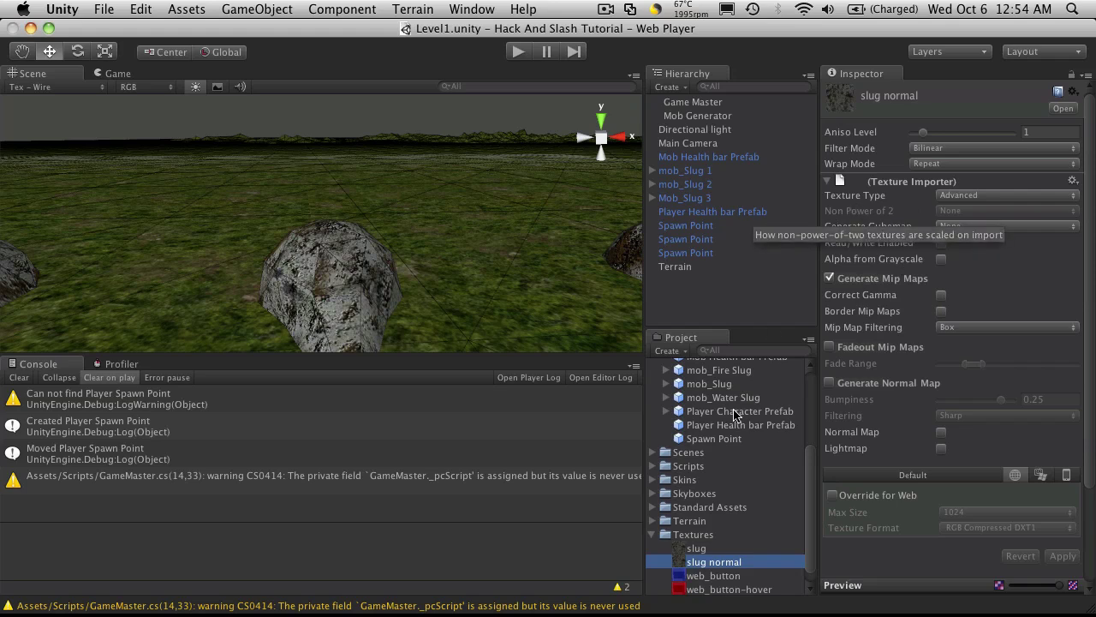
{"action": "left_click", "coordinate": [978, 195]}
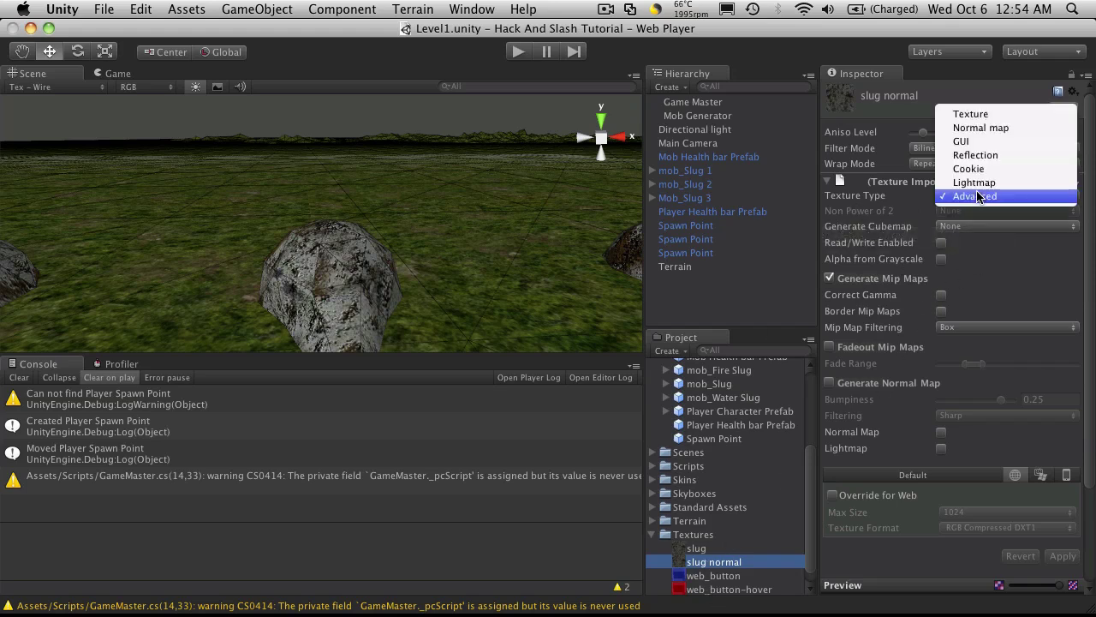
{"action": "left_click", "coordinate": [982, 128]}
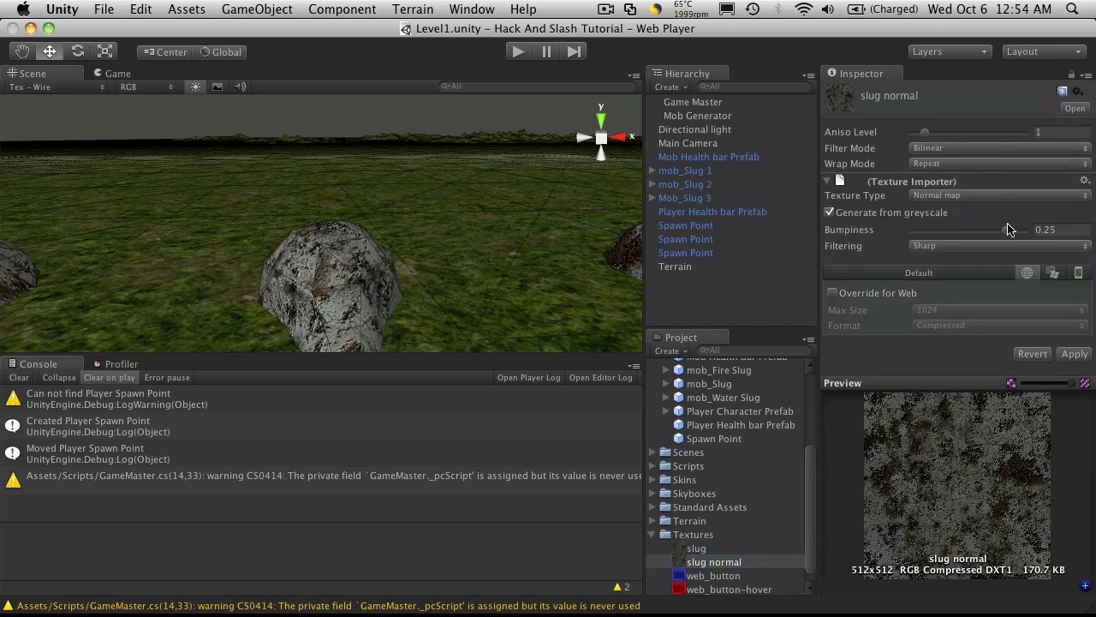
- Set the slug normal texture's bumpiness to 0.3 and filtering to Smooth, and apply the import settings
{"action": "mouse_move", "coordinate": [1008, 231]}
{"action": "left_mouse_down"}
{"action": "mouse_move", "coordinate": [911, 231]}
{"action": "mouse_move", "coordinate": [1029, 235]}
{"action": "left_mouse_up"}
{"action": "left_click", "coordinate": [981, 248]}
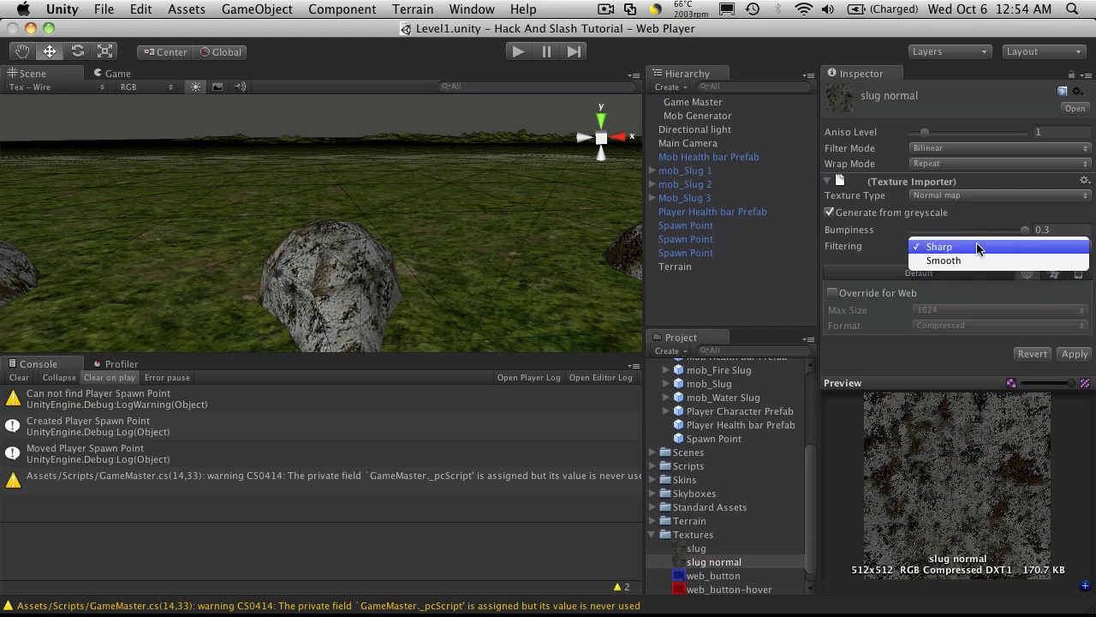
{"action": "left_click", "coordinate": [979, 260]}
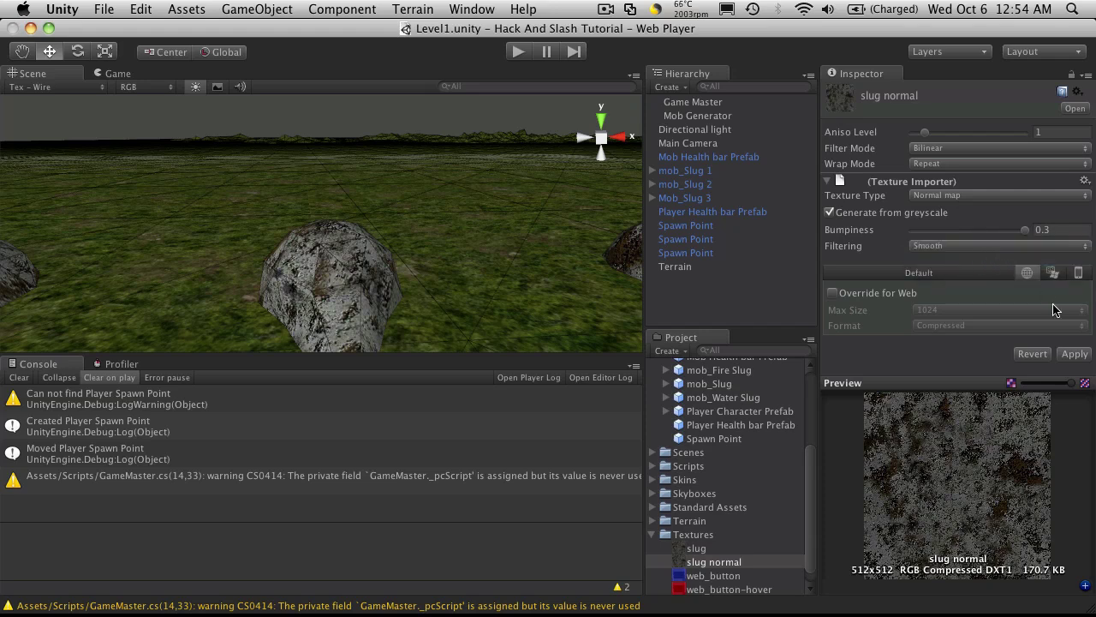
{"action": "left_click", "coordinate": [1075, 355]}
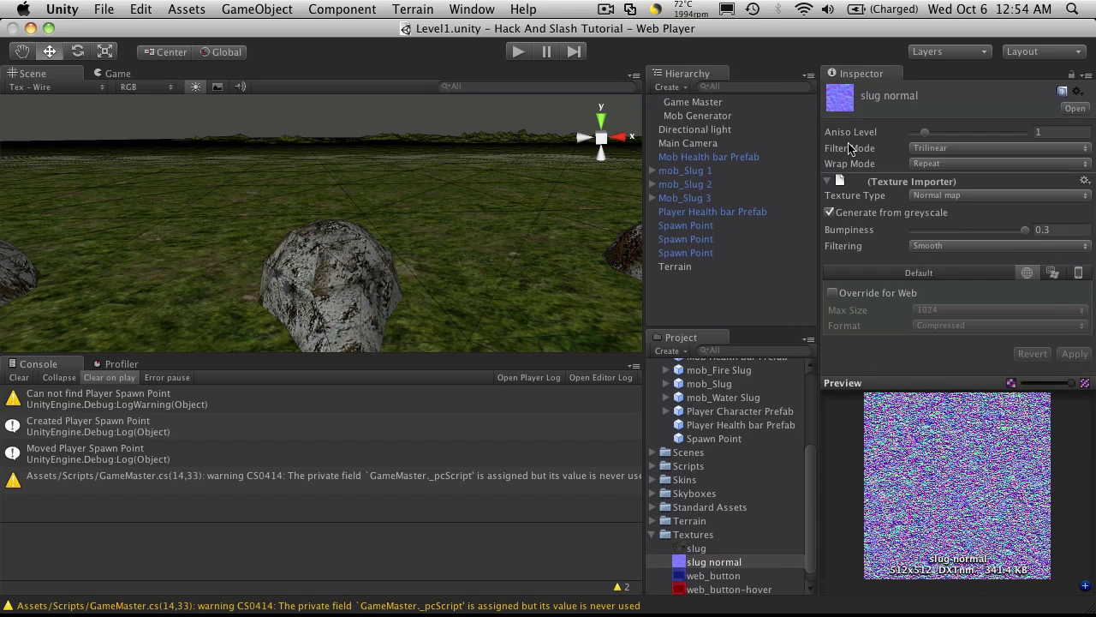
- Assign the slug normal texture as the Normalmap of the Slug material
{"action": "scroll", "coordinate": [730, 448], "scroll_direction": "up", "scroll_amount": 5}
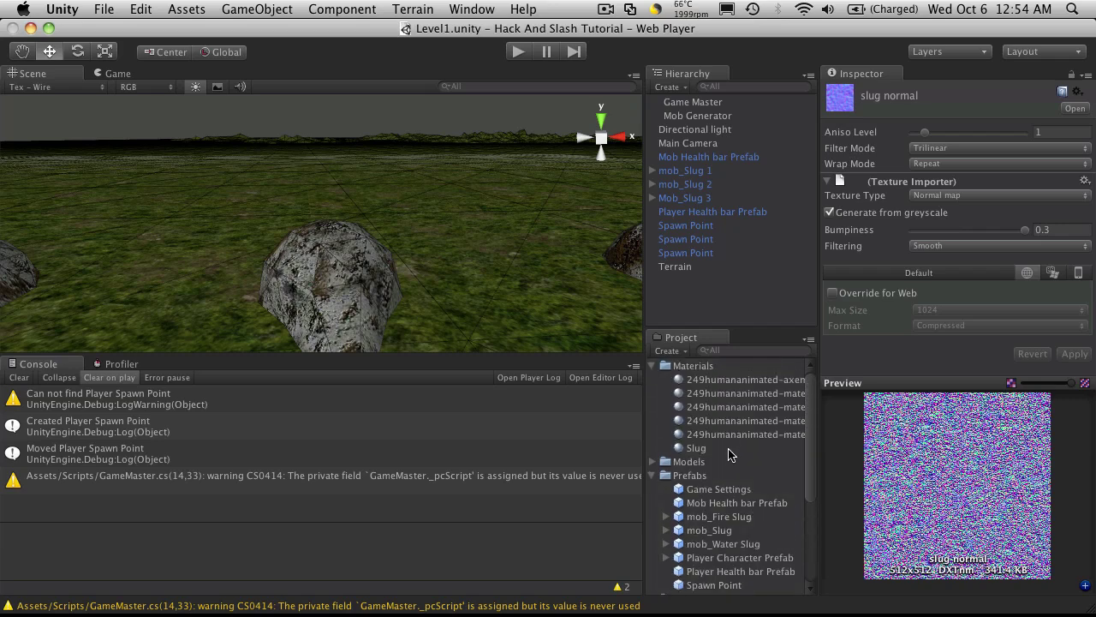
{"action": "left_click", "coordinate": [713, 451]}
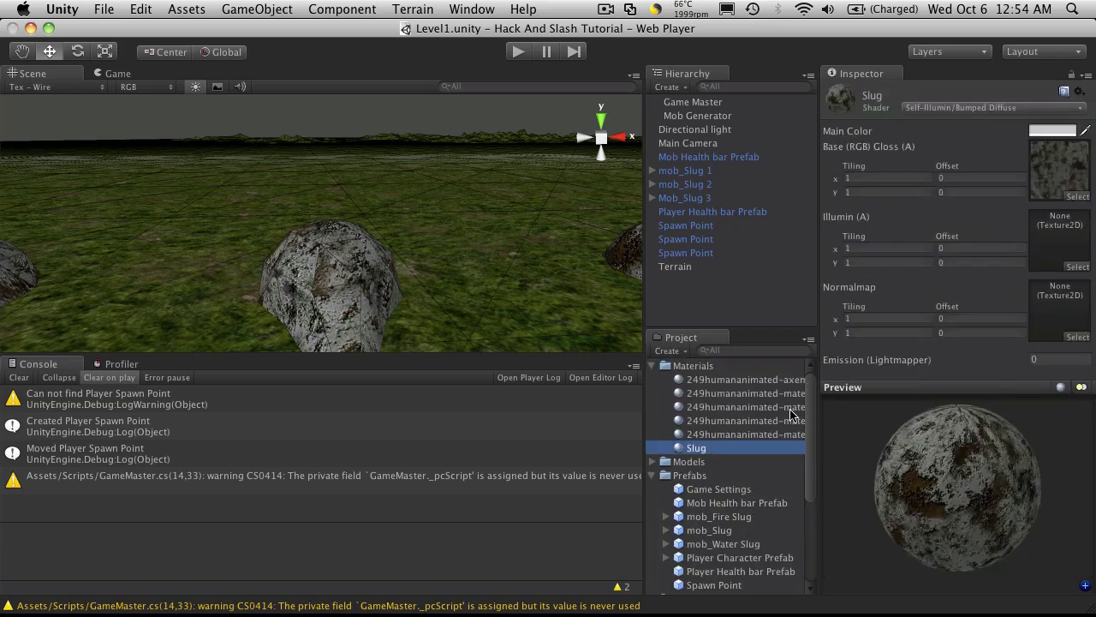
{"action": "scroll", "coordinate": [716, 463], "scroll_direction": "down", "scroll_amount": 5}
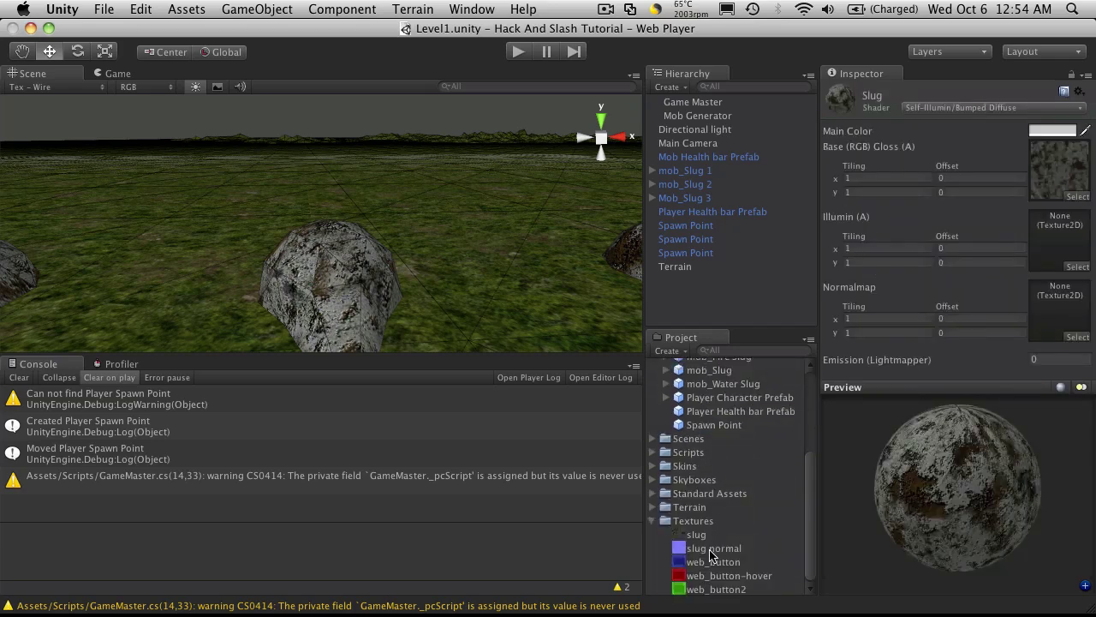
{"action": "left_click_drag", "start_coordinate": [710, 555], "coordinate": [1057, 308]}
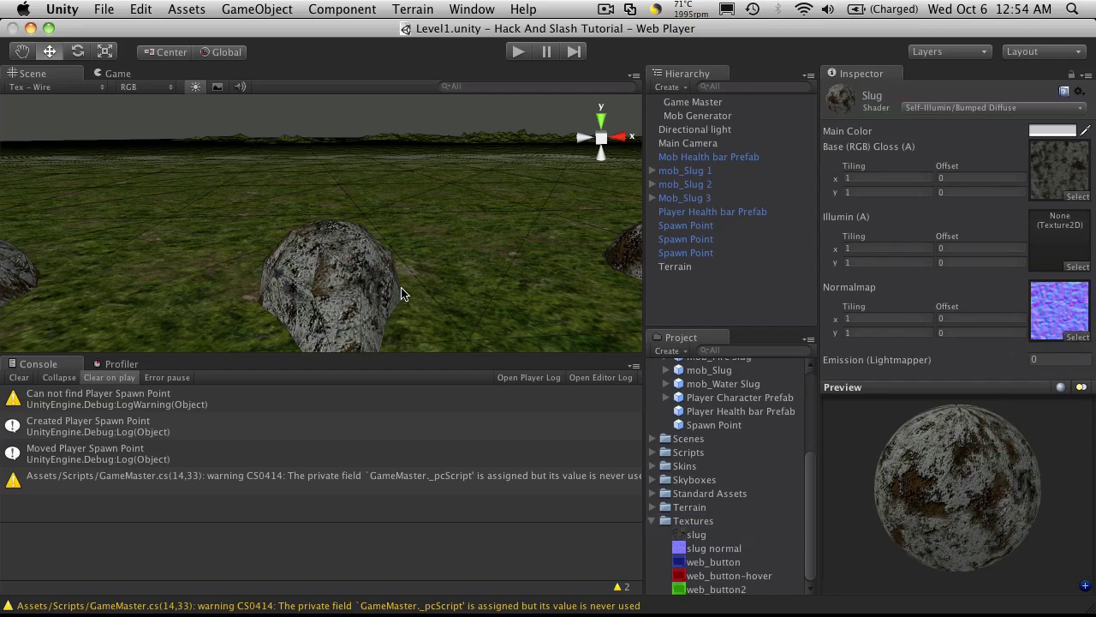
- Clear the Slug material's Normalmap to None and reassign the slug normal texture to compare the look on the slugs
{"action": "left_click_drag", "start_coordinate": [402, 291], "coordinate": [758, 267], "text": "alt"}
{"action": "left_click", "coordinate": [1077, 337]}
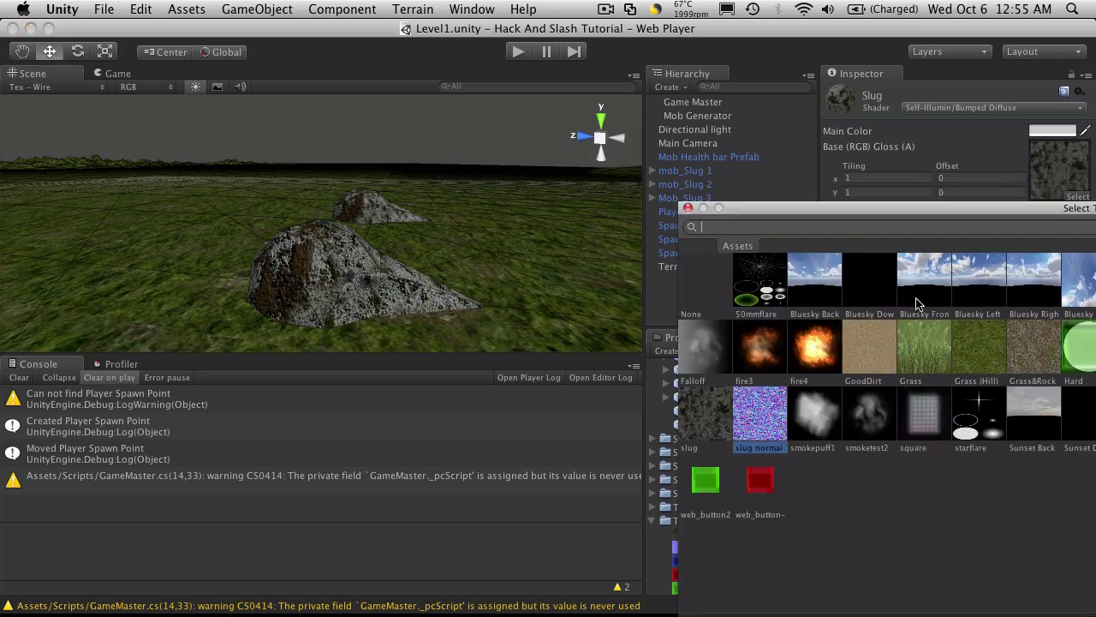
{"action": "left_click", "coordinate": [708, 293]}
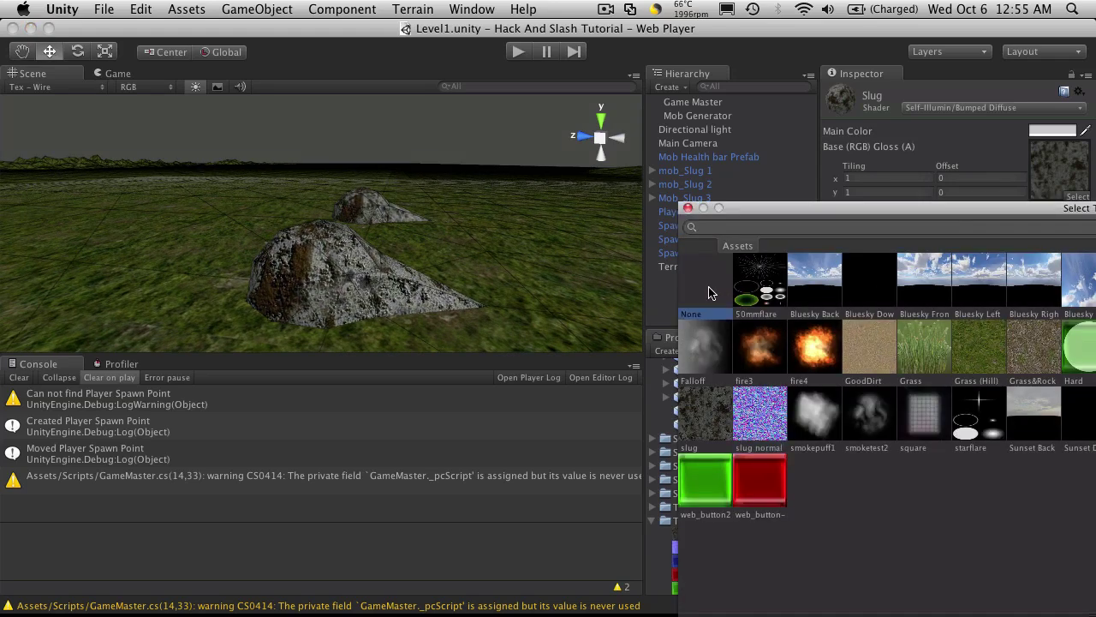
{"action": "left_click", "coordinate": [688, 208]}
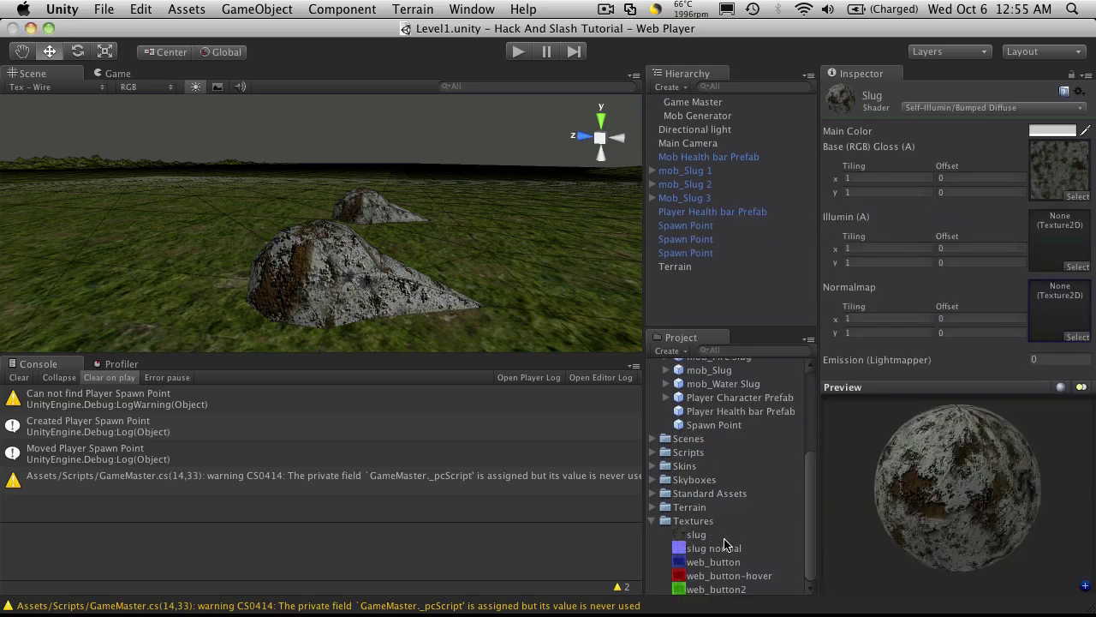
{"action": "left_click_drag", "start_coordinate": [724, 548], "coordinate": [1067, 286]}
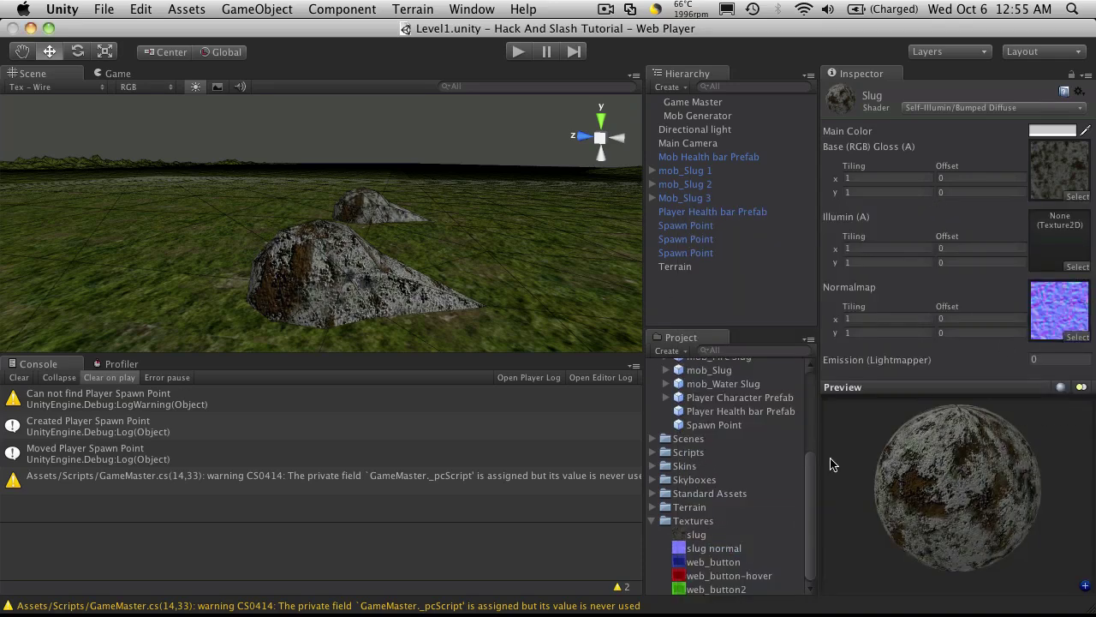
- Duplicate the Slug material in the Materials folder and rename the copy as Fire Slug
{"action": "left_click", "coordinate": [702, 549]}
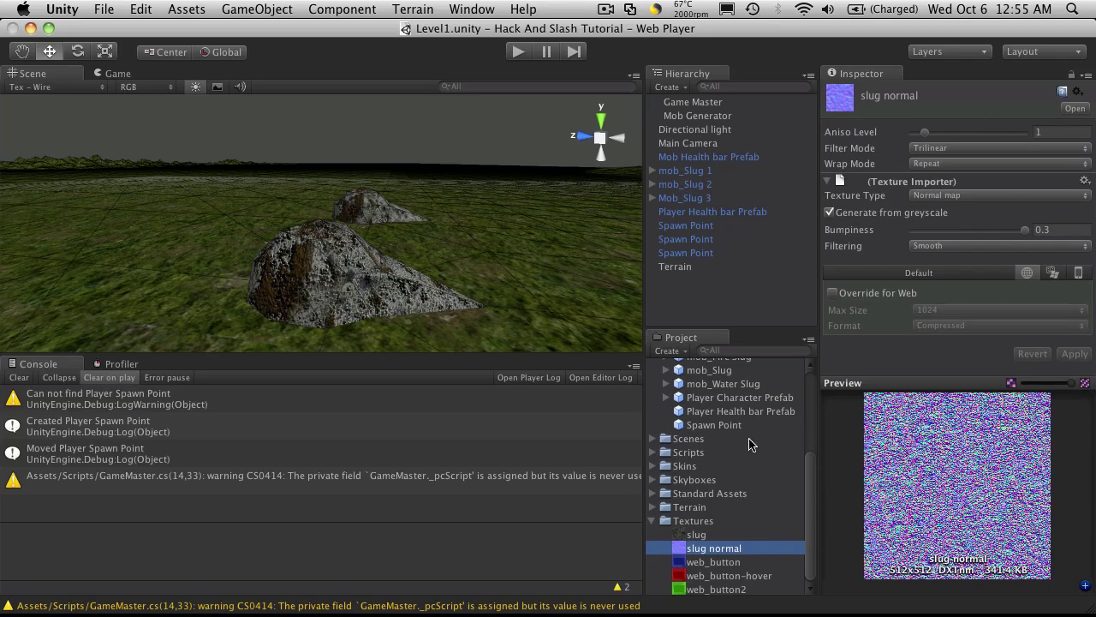
{"action": "scroll", "coordinate": [746, 441], "scroll_direction": "up", "scroll_amount": 5}
{"action": "left_click", "coordinate": [707, 449]}
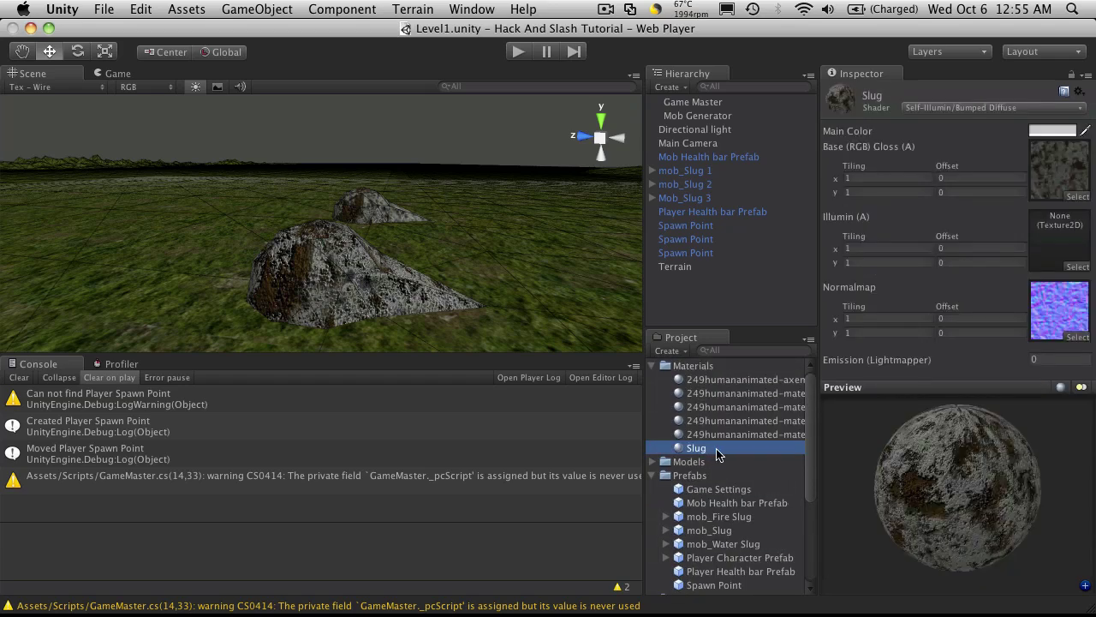
{"action": "key", "text": "super+d"}
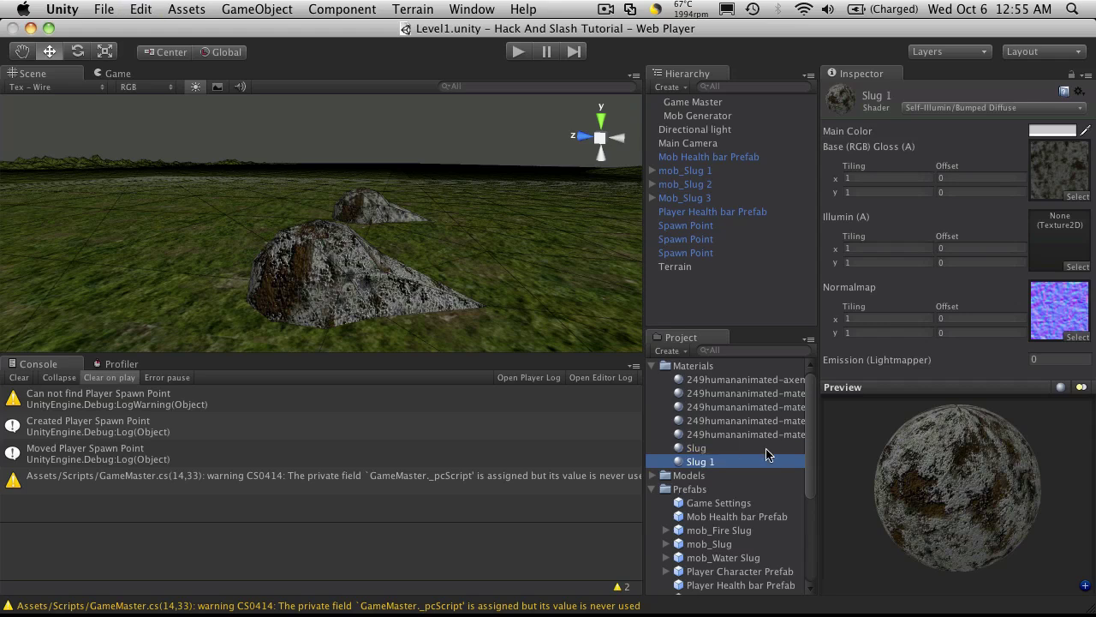
{"action": "left_click", "coordinate": [767, 454]}
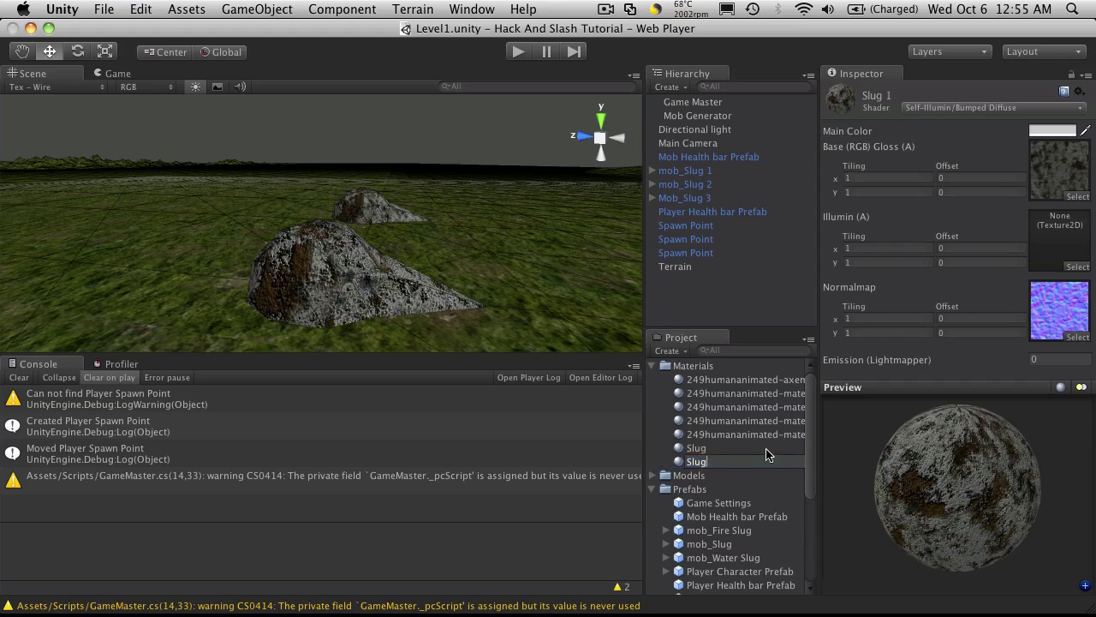
{"action": "type", "text": "Fire"}
{"action": "key", "text": "Return"}
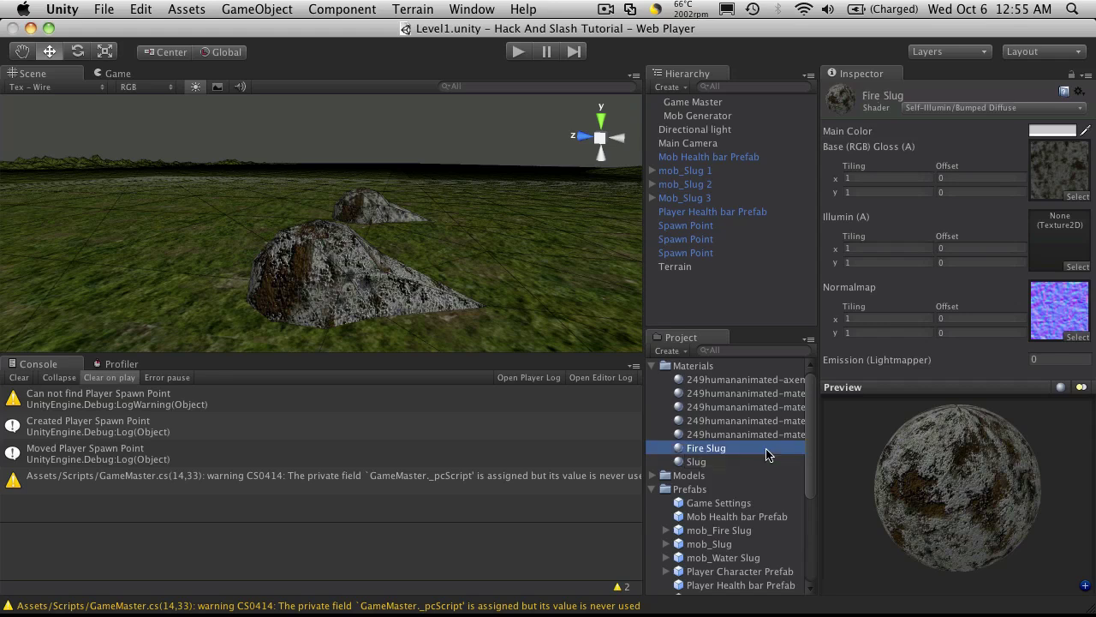
- Duplicate the Fire Slug material and rename the copy as Water Slug
{"action": "key", "text": "super+d"}
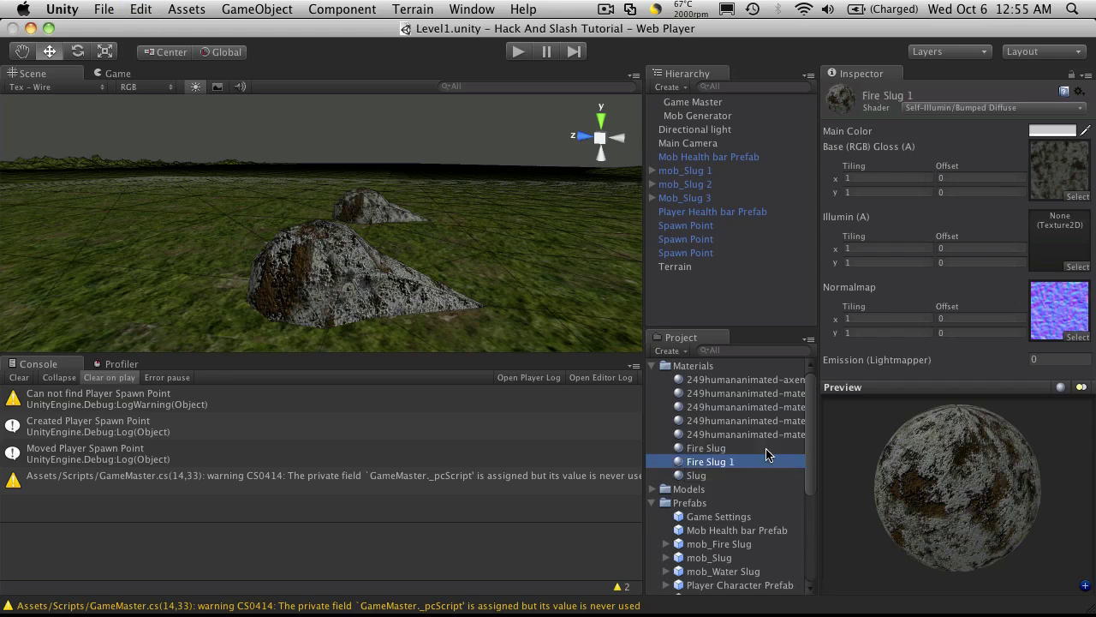
{"action": "key", "text": "Return"}
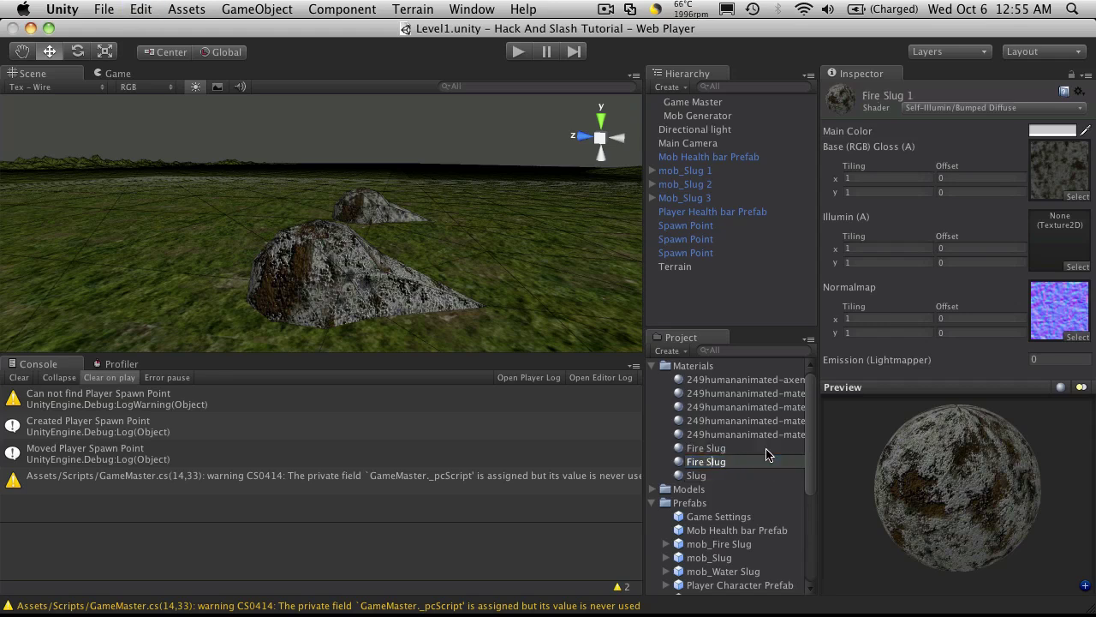
{"action": "key", "text": "BackSpace"}
{"action": "key", "text": "BackSpace"}
{"action": "key", "text": "BackSpace"}
{"action": "key", "text": "BackSpace"}
{"action": "type", "text": "Water"}
{"action": "key", "text": "Return"}
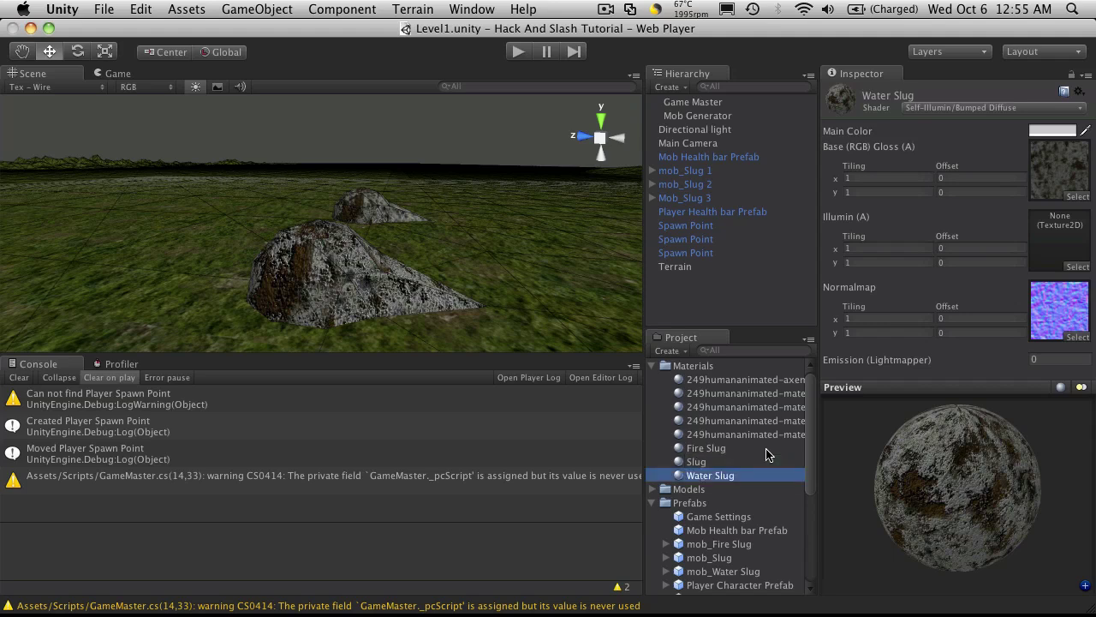
- Set the Fire Slug material's main color to the red Maraschino crayon color
{"action": "left_click", "coordinate": [747, 448]}
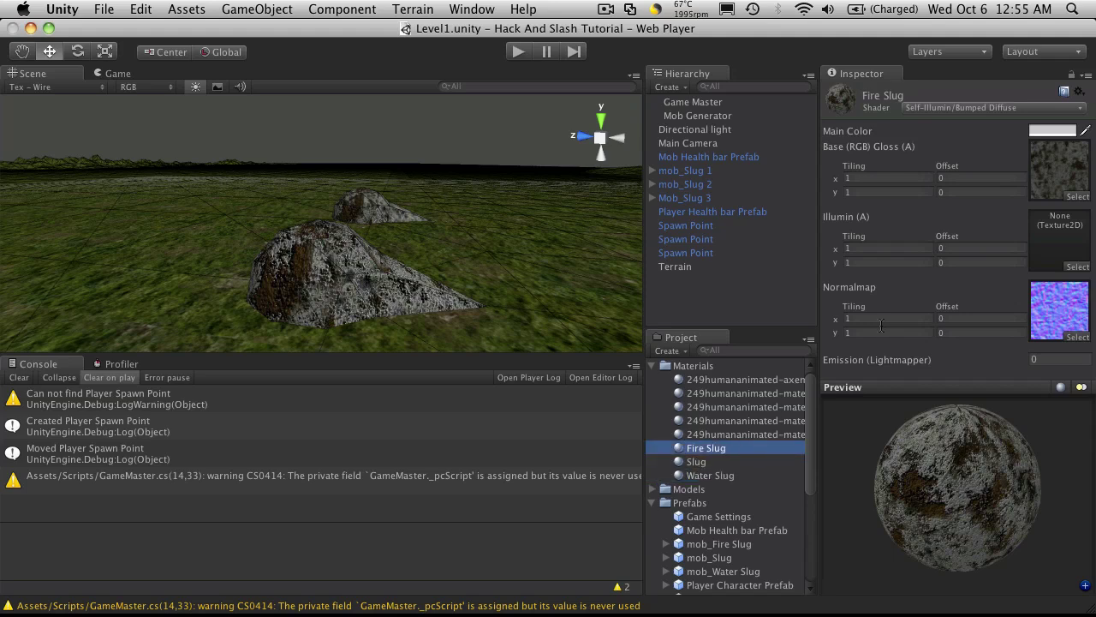
{"action": "left_click", "coordinate": [1049, 131]}
{"action": "left_click", "coordinate": [251, 334]}
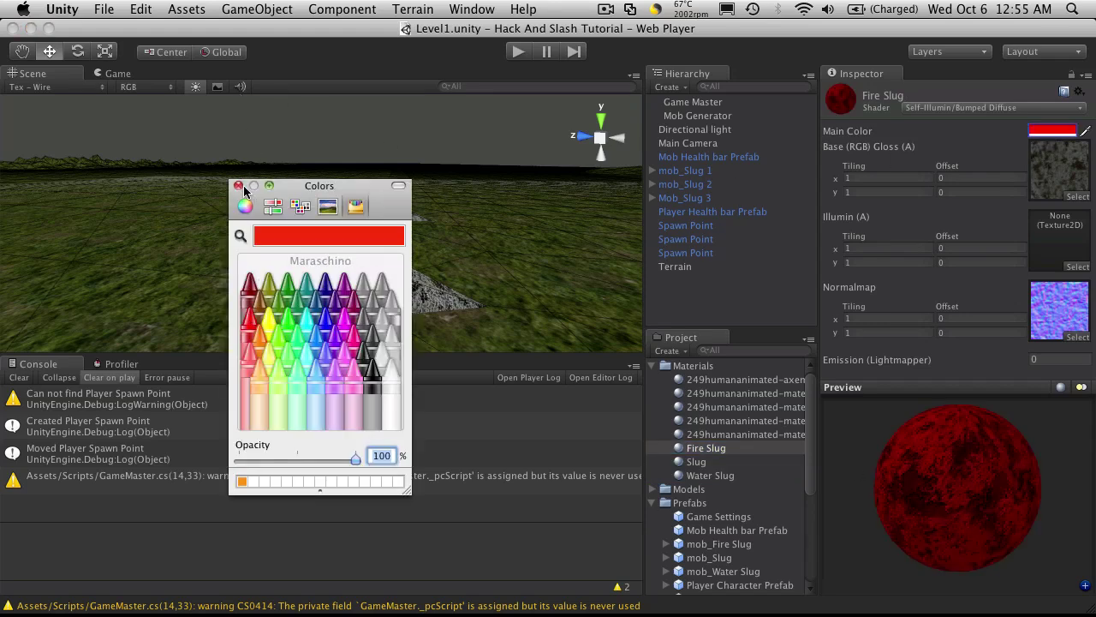
{"action": "left_click", "coordinate": [238, 185]}
- Set the Water Slug material's main color to the Turquoise crayon color
{"action": "left_click", "coordinate": [696, 476]}
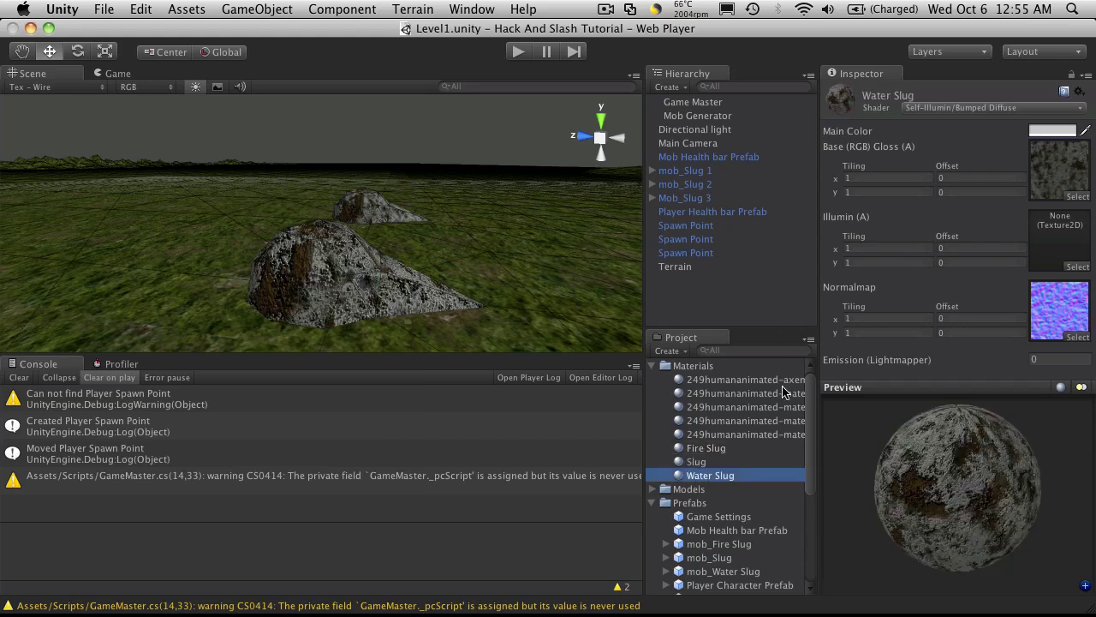
{"action": "left_click", "coordinate": [1052, 131]}
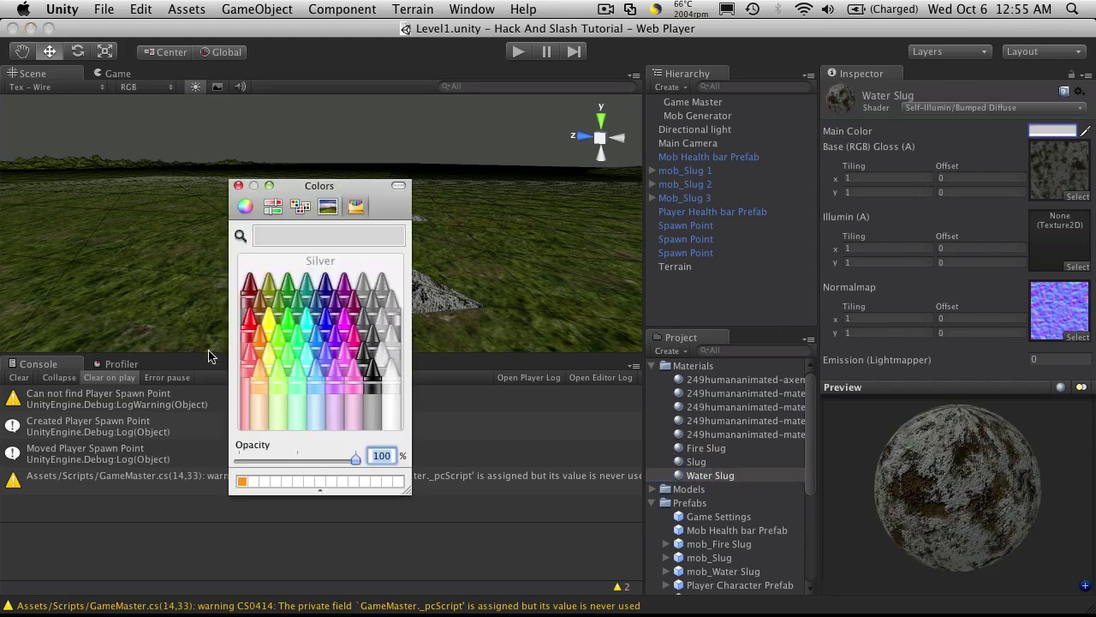
{"action": "left_click", "coordinate": [306, 323]}
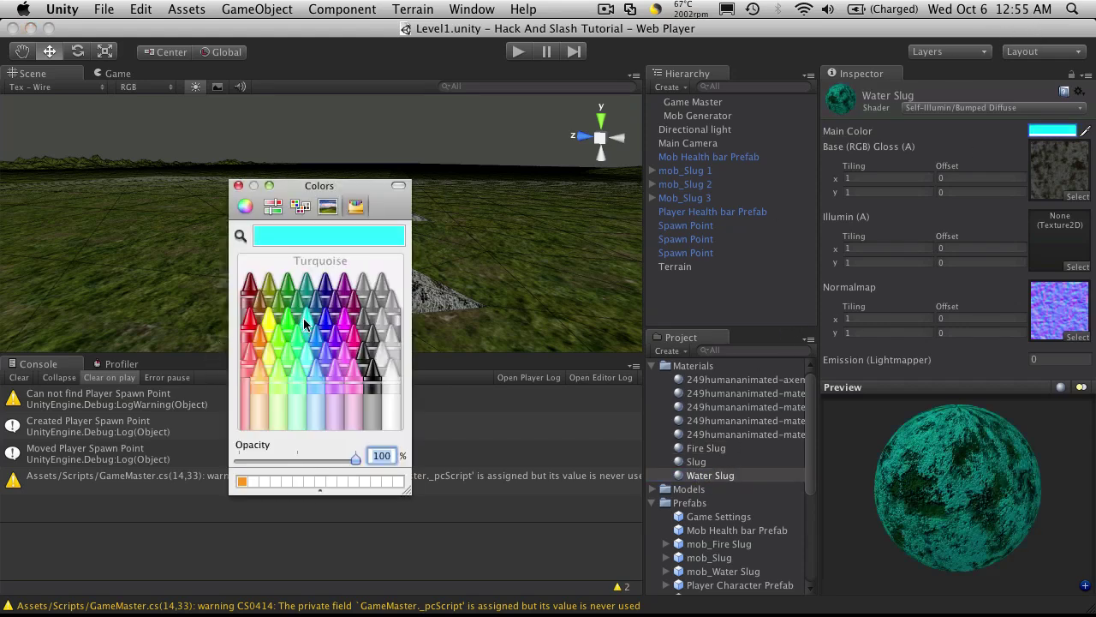
{"action": "left_click", "coordinate": [238, 185]}
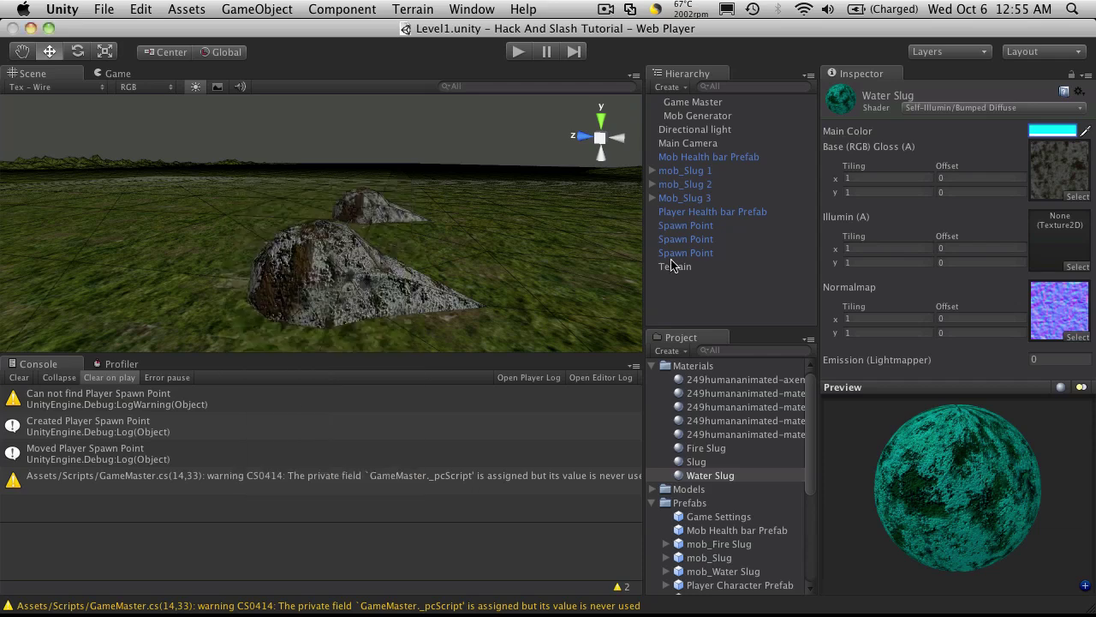
- Rename the mob_Slug 1 object in the scene hierarchy as mob_Slug
{"action": "left_click", "coordinate": [690, 174]}
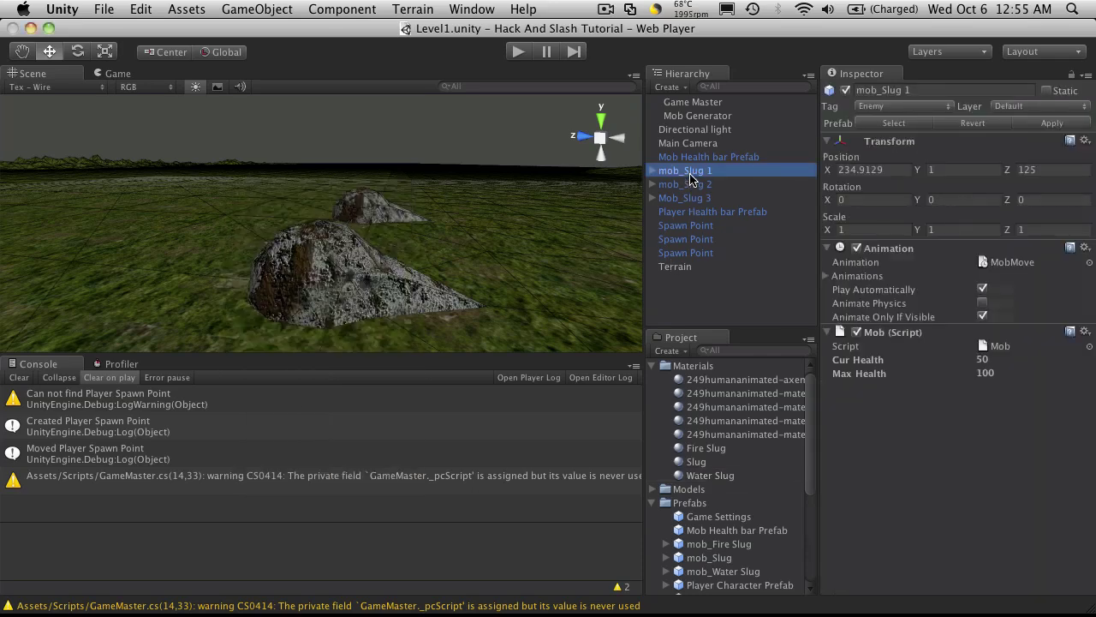
{"action": "key", "text": "f"}
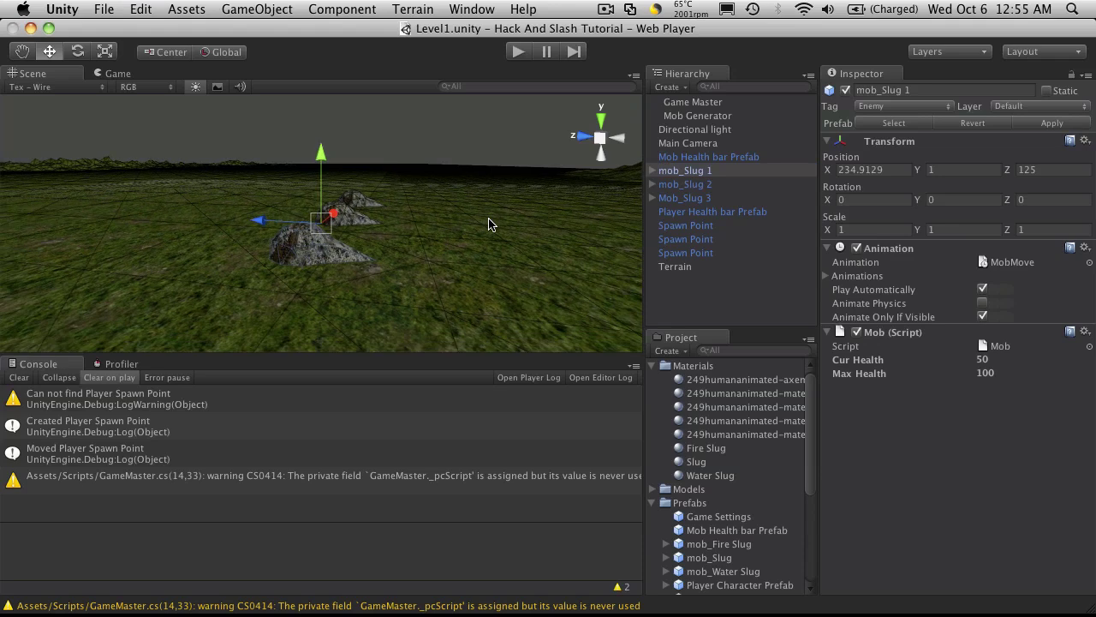
{"action": "left_click", "coordinate": [728, 169]}
{"action": "key", "text": "Right"}
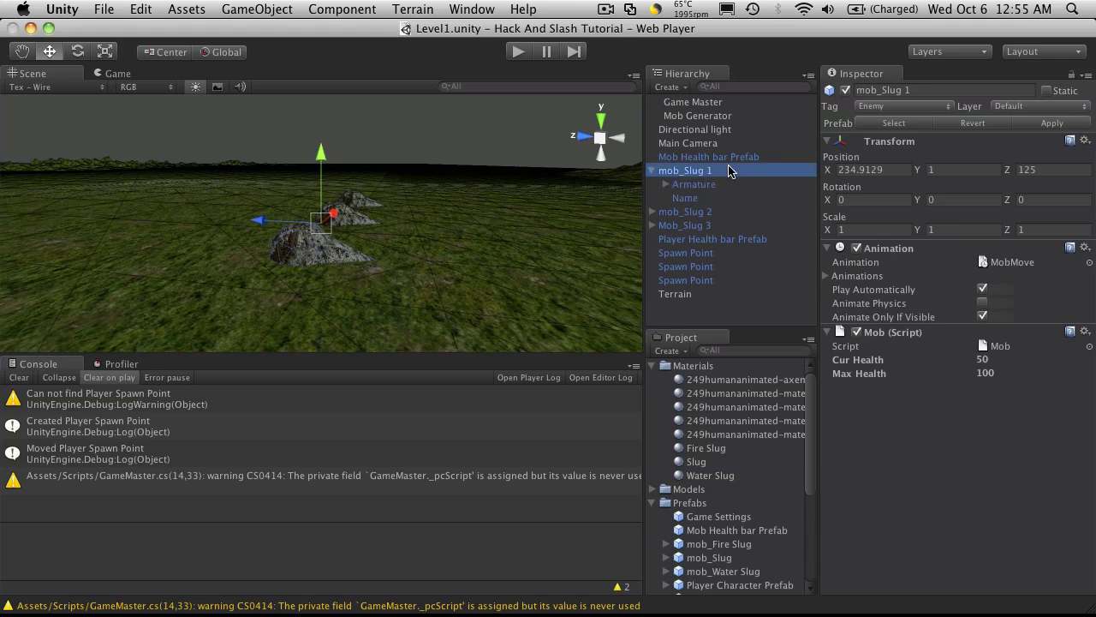
{"action": "key", "text": "Left"}
{"action": "key", "text": "Return"}
{"action": "key", "text": "Right"}
{"action": "key", "text": "BackSpace"}
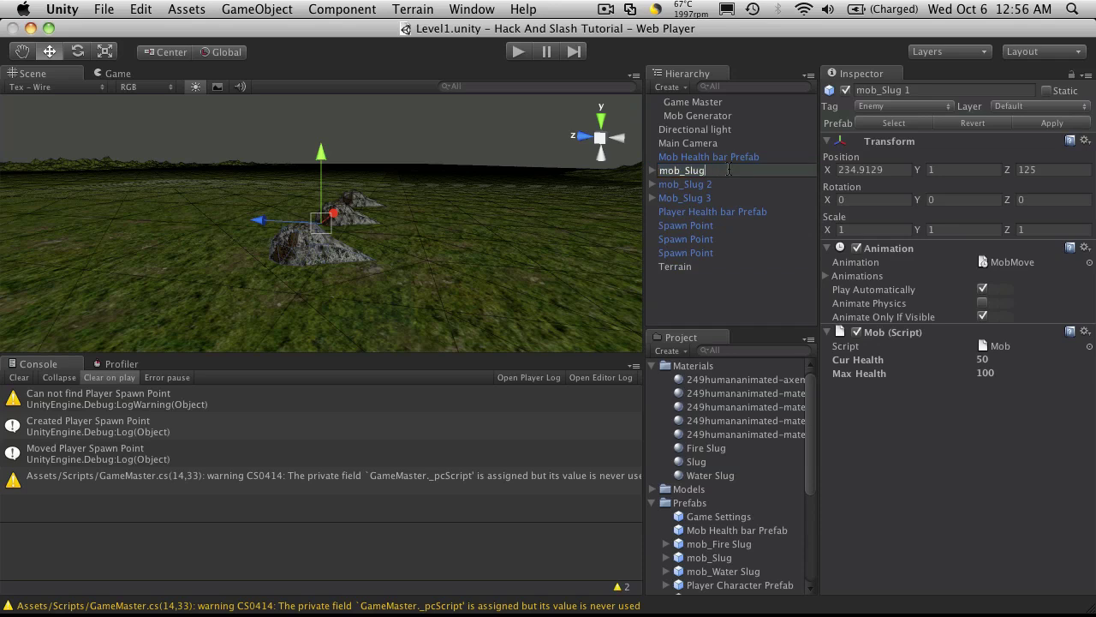
{"action": "key", "text": "Return"}
- Rename the mob_Slug 2 object in the scene hierarchy as mob_Fire Slug
{"action": "key", "text": "Down"}
{"action": "key", "text": "Return"}
{"action": "key", "text": "Right"}
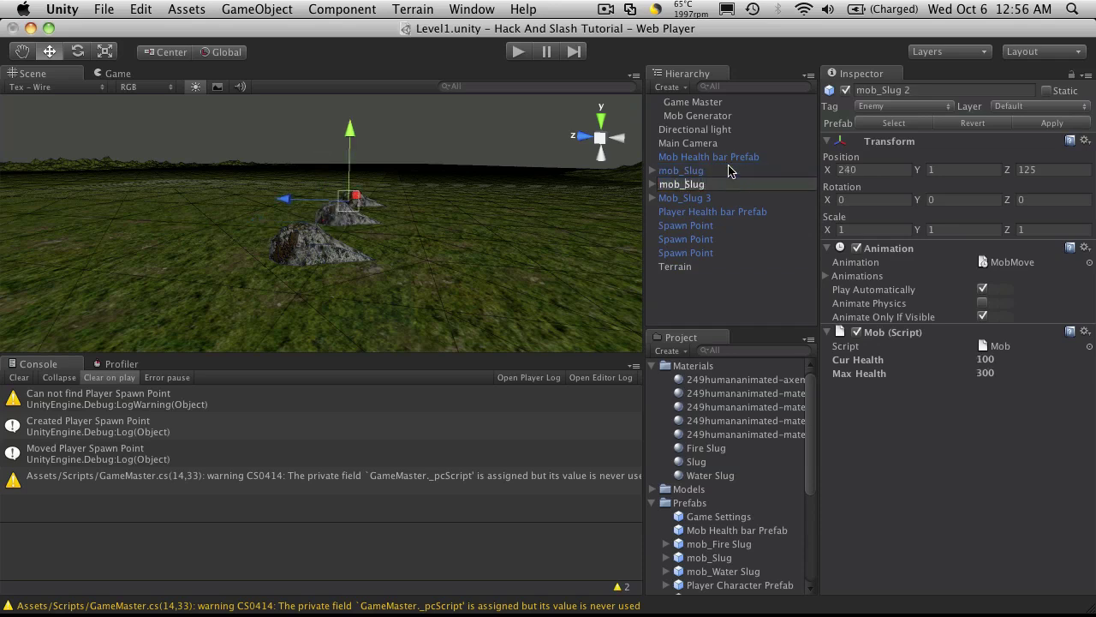
{"action": "type", "text": "Fire"}
{"action": "key", "text": "Return"}
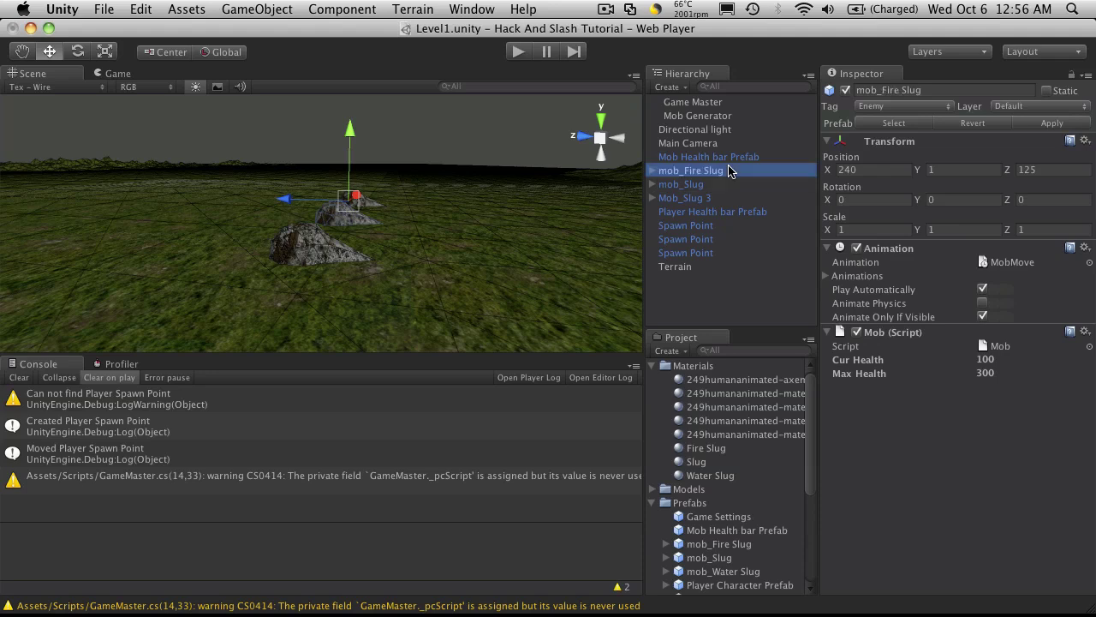
- Rename the Mob_Slug 3 object in the scene hierarchy as Mob_Water Slug
{"action": "key", "text": "Down"}
{"action": "key", "text": "Down"}
{"action": "key", "text": "Return"}
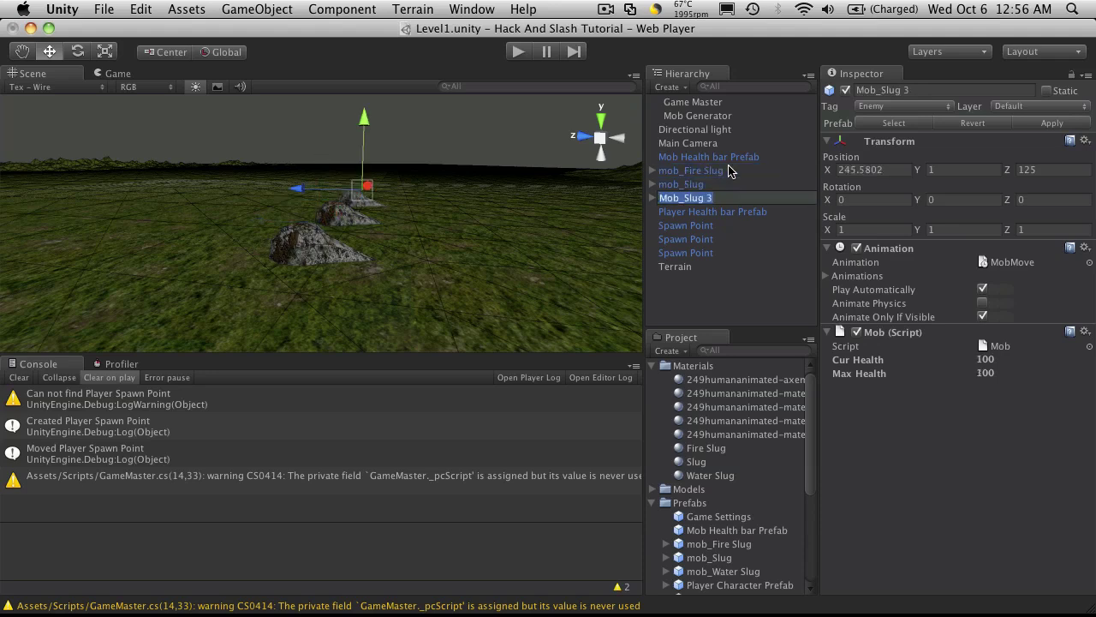
{"action": "key", "text": "Right"}
{"action": "type", "text": "Water"}
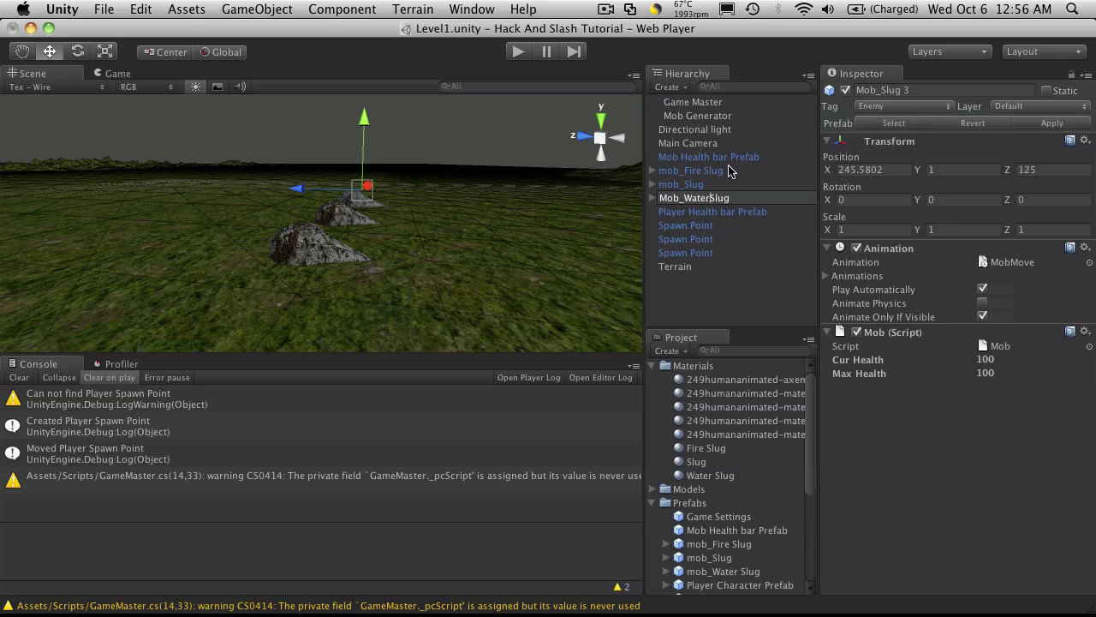
{"action": "key", "text": "Return"}
- Apply the Fire Slug material to the Sphere mesh inside the Armature of the scene's mob_Fire Slug object
{"action": "left_click", "coordinate": [728, 170]}
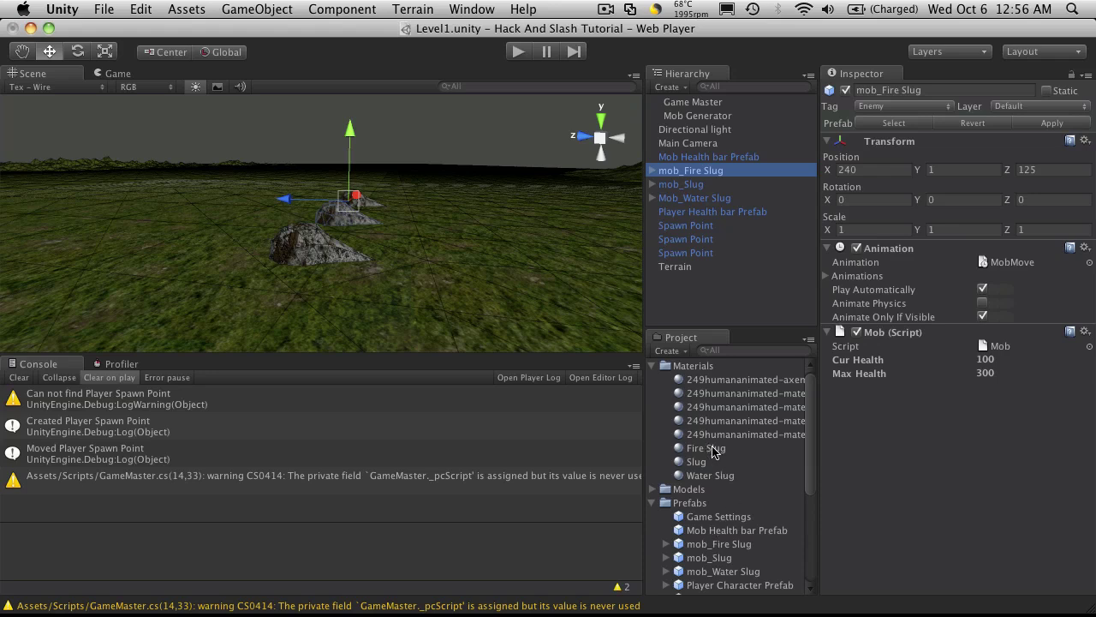
{"action": "left_click_drag", "start_coordinate": [718, 454], "coordinate": [930, 477]}
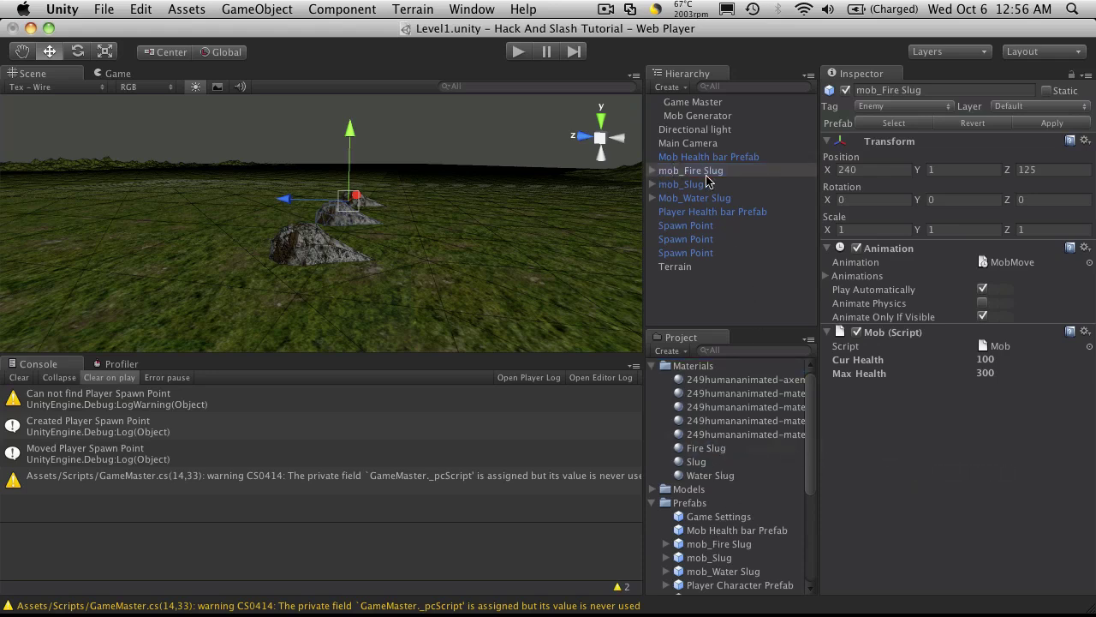
{"action": "left_click", "coordinate": [653, 171]}
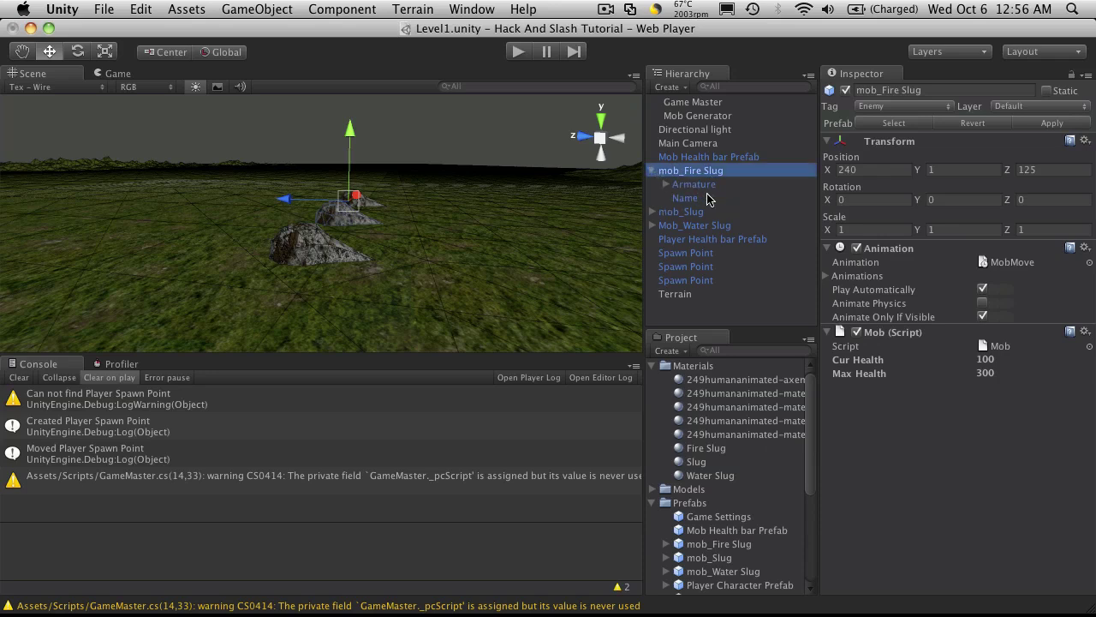
{"action": "left_click", "coordinate": [666, 184]}
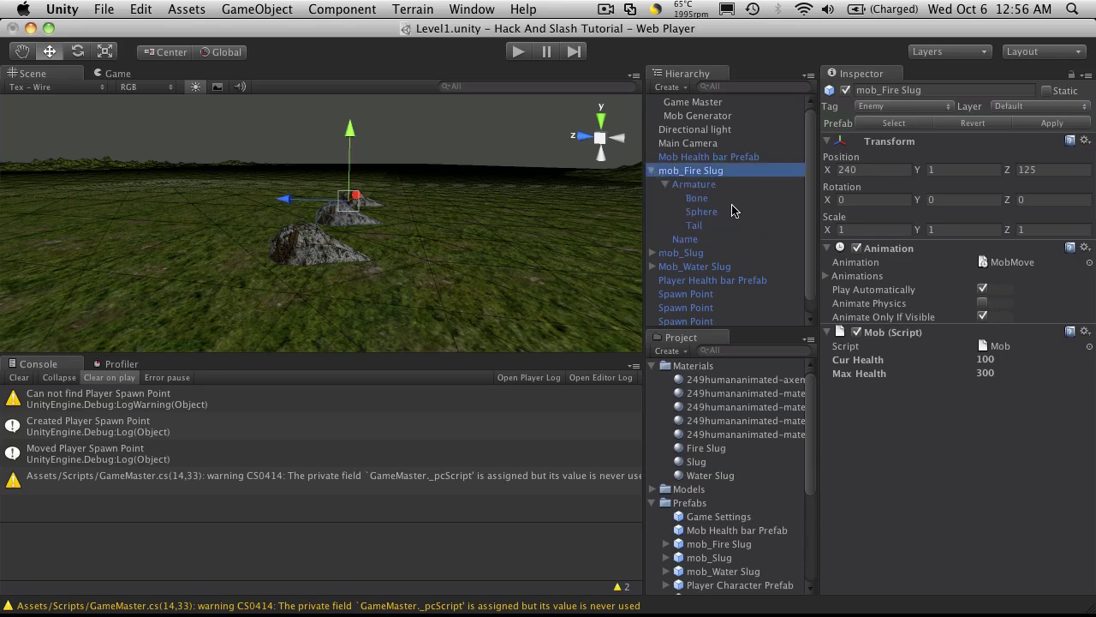
{"action": "left_click", "coordinate": [702, 211]}
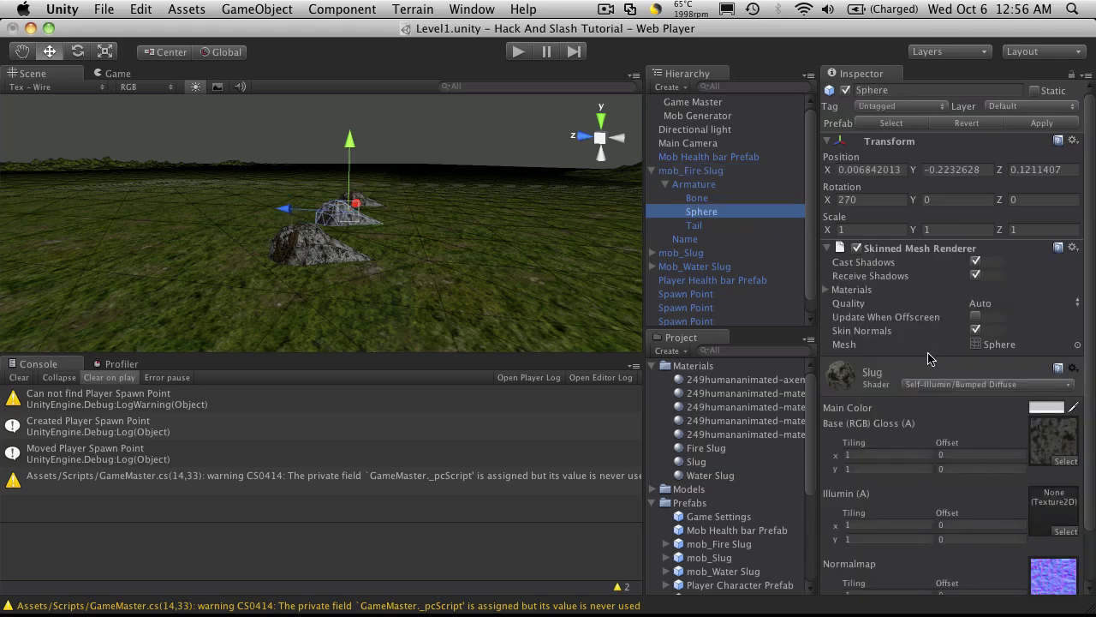
{"action": "left_click", "coordinate": [948, 371]}
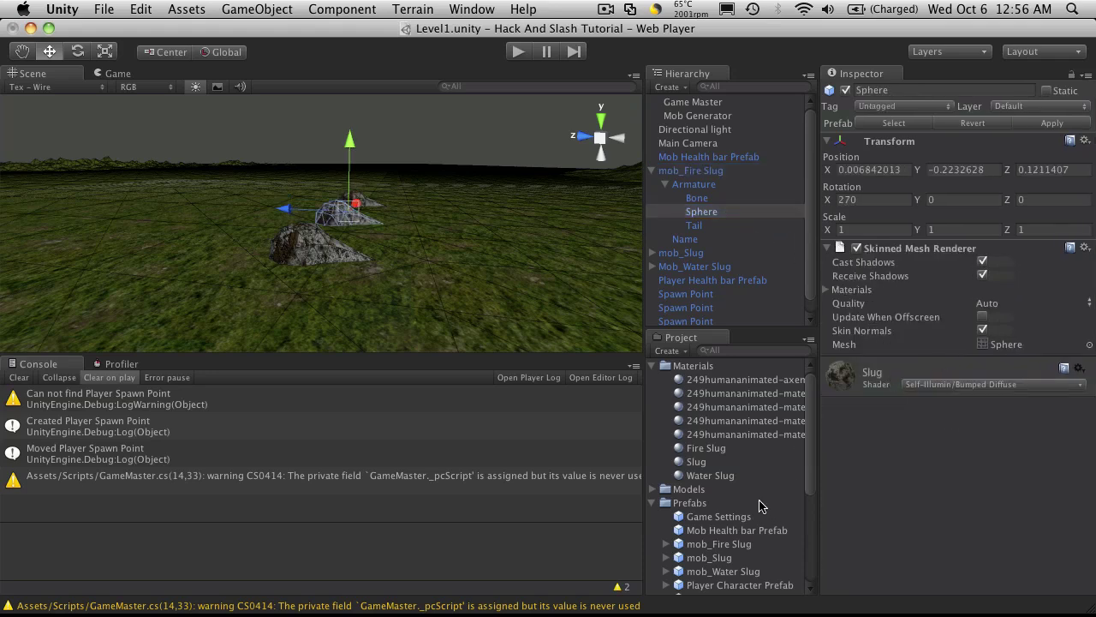
{"action": "left_click_drag", "start_coordinate": [722, 450], "coordinate": [949, 476]}
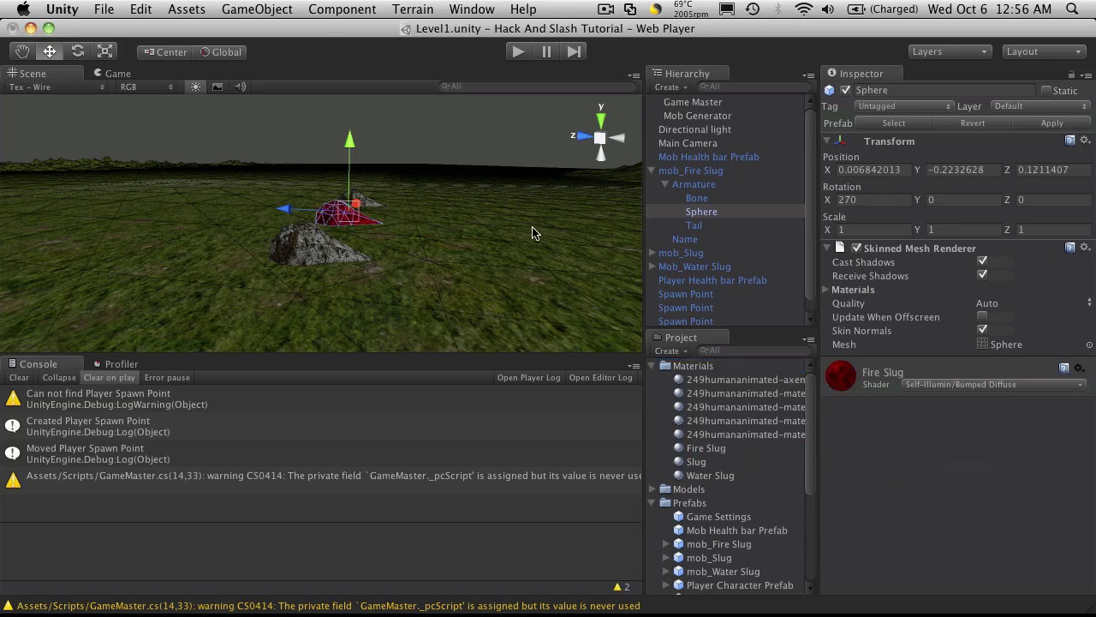
- Apply the Water Slug material to the Sphere mesh inside the Armature of Mob_Water Slug and view the three slugs together
{"action": "left_click_drag", "start_coordinate": [558, 229], "coordinate": [527, 227], "text": "alt"}
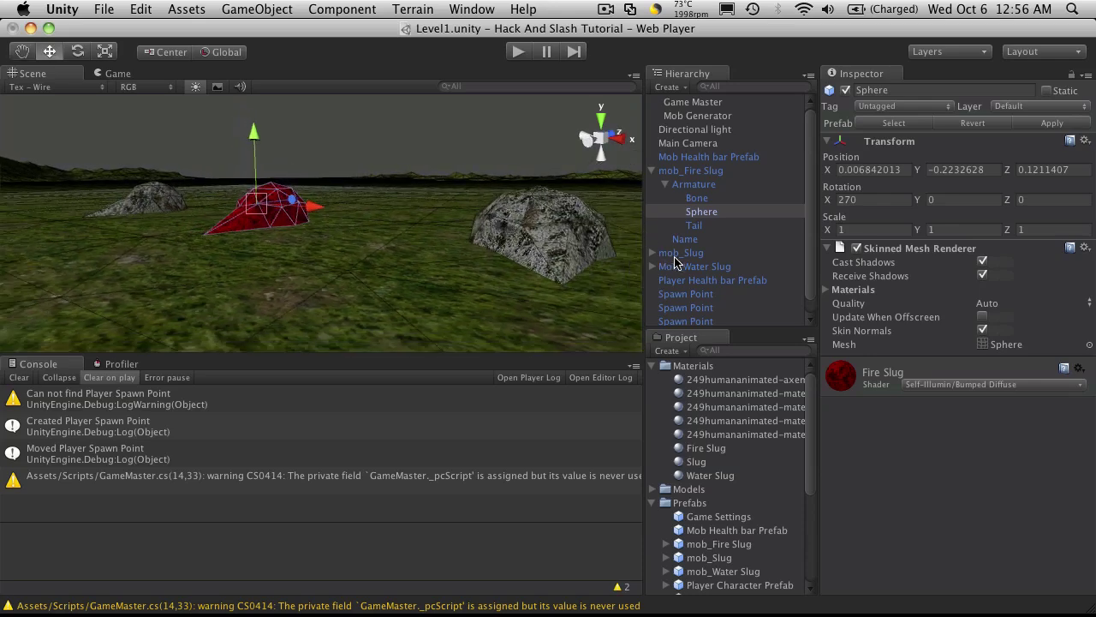
{"action": "left_click", "coordinate": [704, 269]}
{"action": "left_click", "coordinate": [653, 267]}
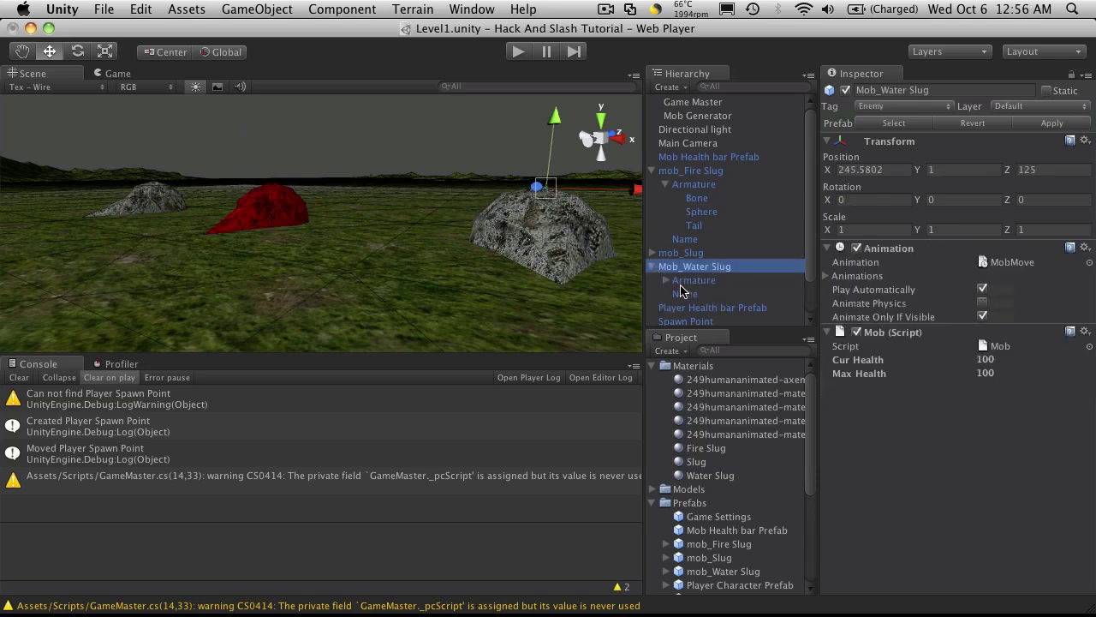
{"action": "left_click", "coordinate": [667, 280]}
{"action": "left_click", "coordinate": [701, 308]}
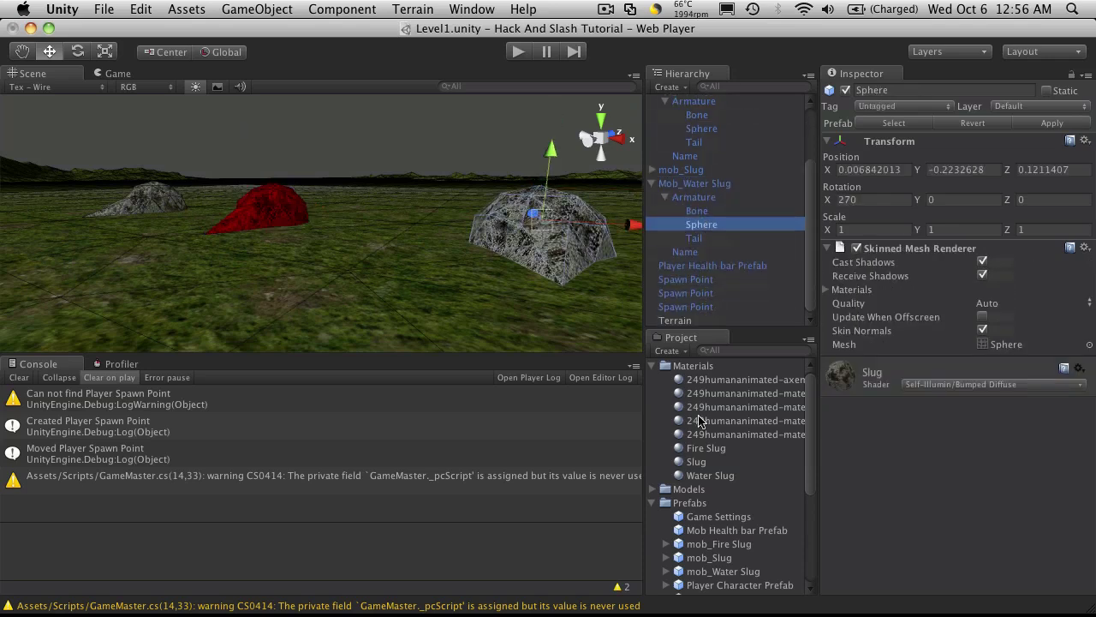
{"action": "left_click_drag", "start_coordinate": [714, 480], "coordinate": [952, 480]}
{"action": "scroll", "coordinate": [343, 198], "scroll_direction": "down", "scroll_amount": 5}
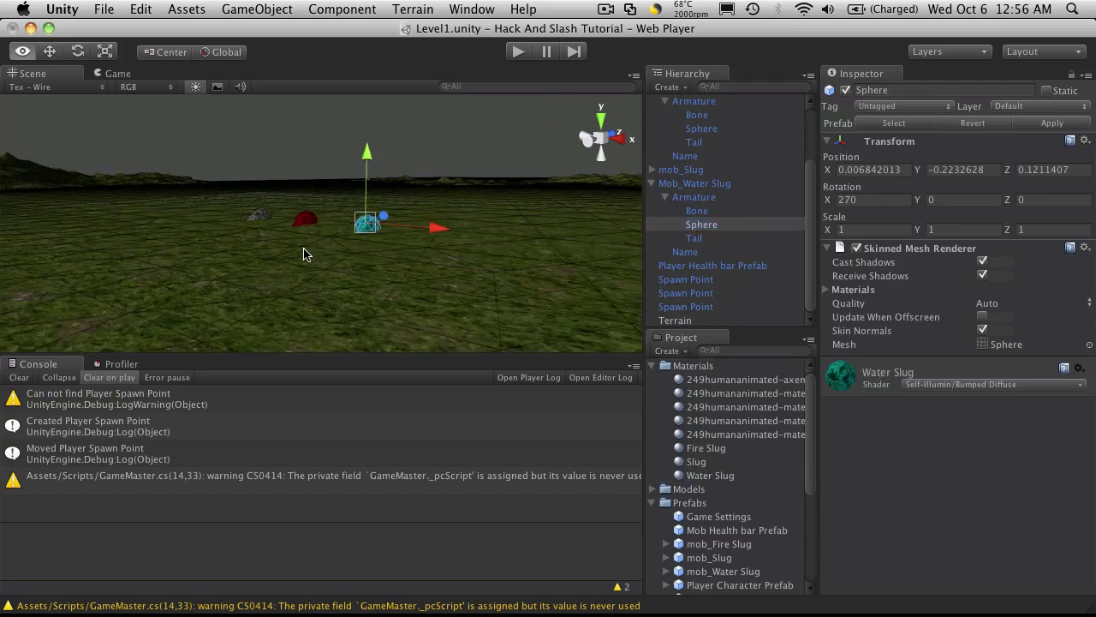
{"action": "left_click_drag", "start_coordinate": [305, 252], "coordinate": [533, 304], "text": "alt"}
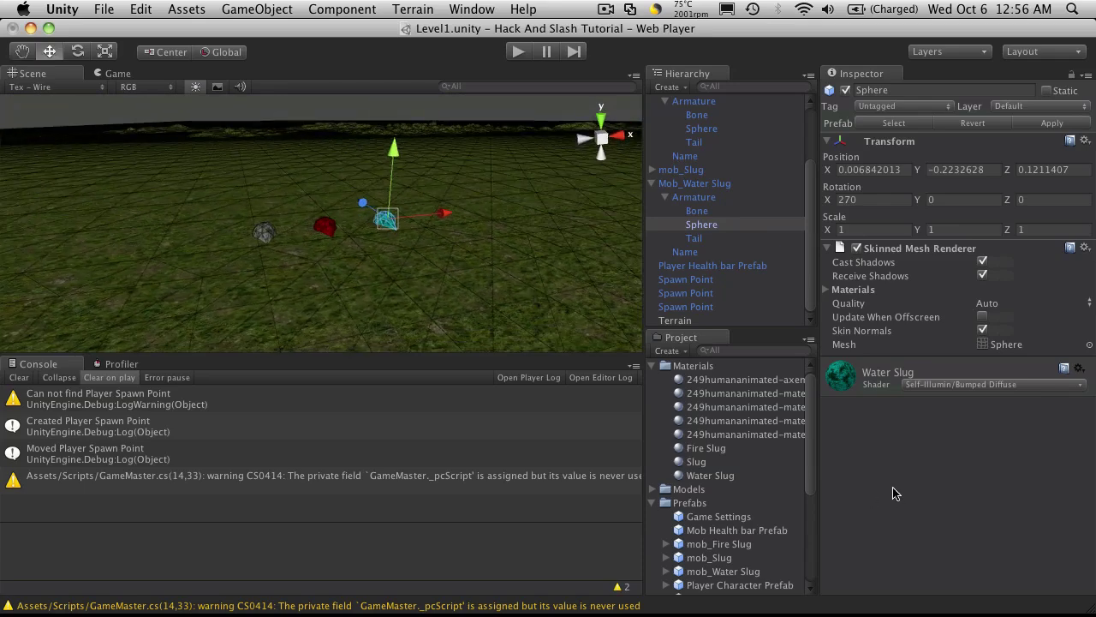
{"action": "left_click", "coordinate": [432, 219]}
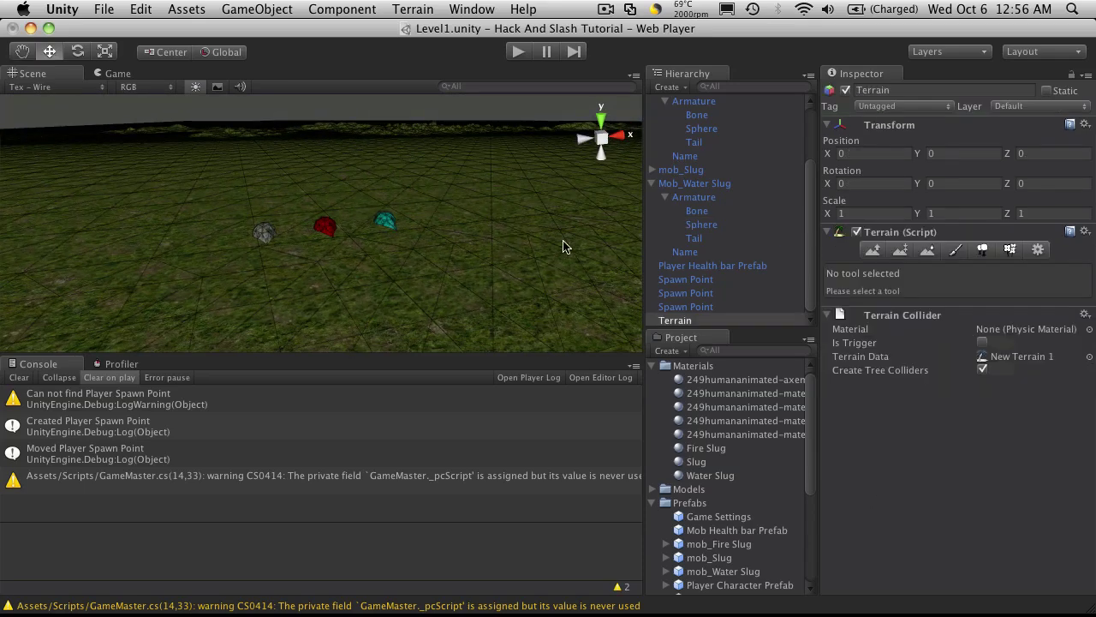
- Collapse the expanded hierarchy objects and Materials folder, and replace the mob_Fire Slug prefab's contents with the scene's mob_Fire Slug object
{"action": "left_click", "coordinate": [650, 185]}
{"action": "left_click", "coordinate": [651, 183]}
{"action": "left_click", "coordinate": [653, 159]}
{"action": "left_click_drag", "start_coordinate": [659, 174], "coordinate": [693, 297]}
{"action": "left_click", "coordinate": [652, 368]}
{"action": "left_click", "coordinate": [652, 369]}
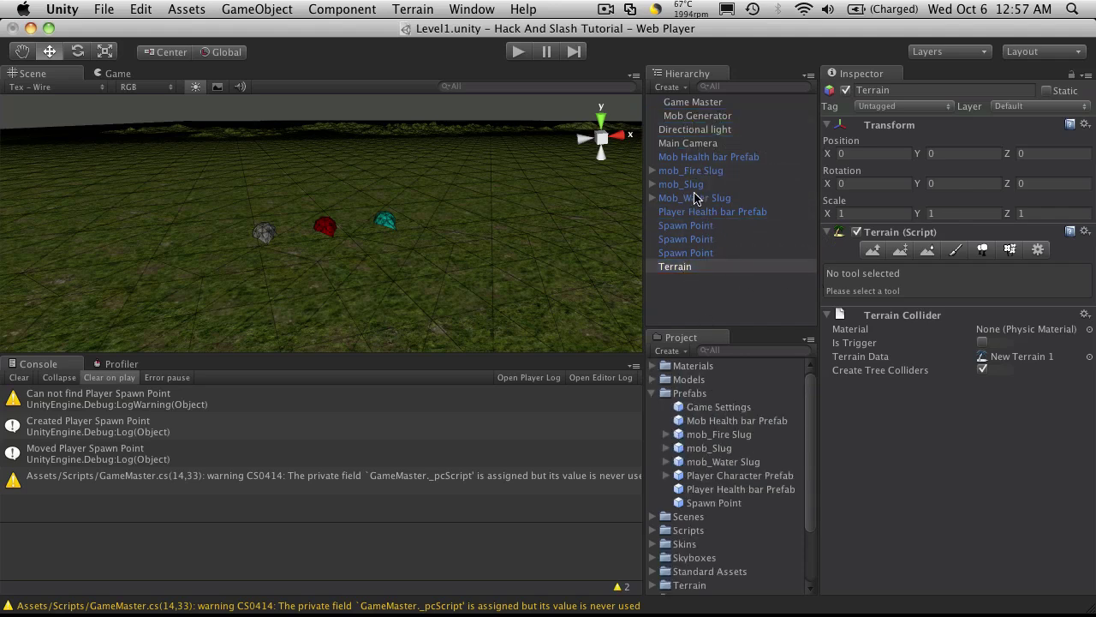
{"action": "left_click_drag", "start_coordinate": [697, 172], "coordinate": [726, 437]}
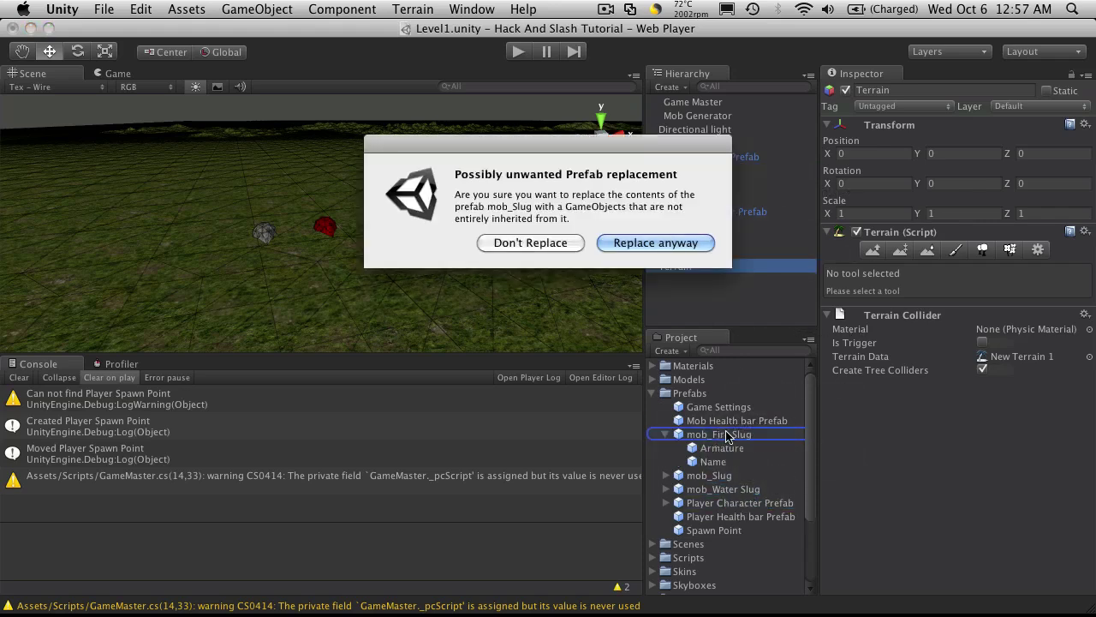
{"action": "left_click", "coordinate": [685, 245]}
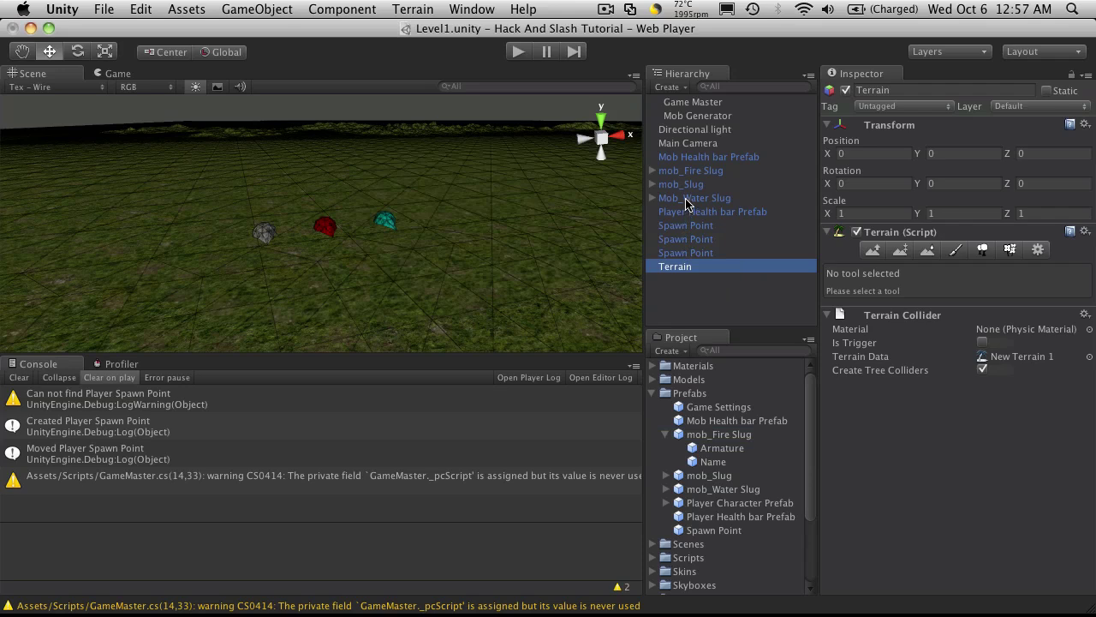
- Replace the mob_Water Slug prefab's contents with the scene's Mob_Water Slug object
{"action": "left_click_drag", "start_coordinate": [685, 203], "coordinate": [747, 537]}
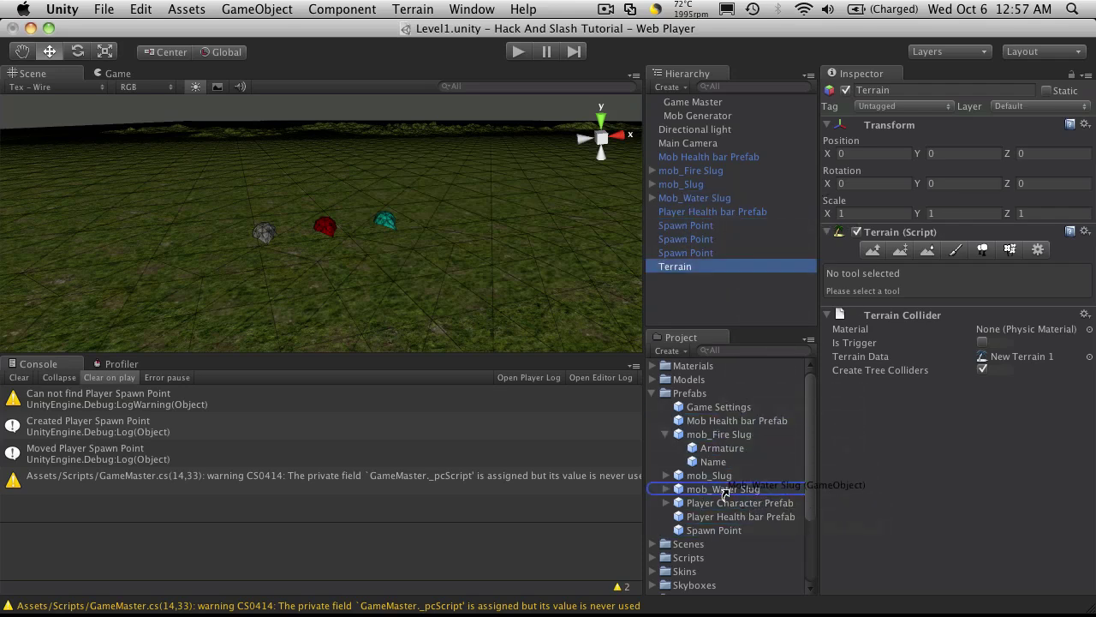
{"action": "left_click_drag", "start_coordinate": [723, 493], "coordinate": [726, 491]}
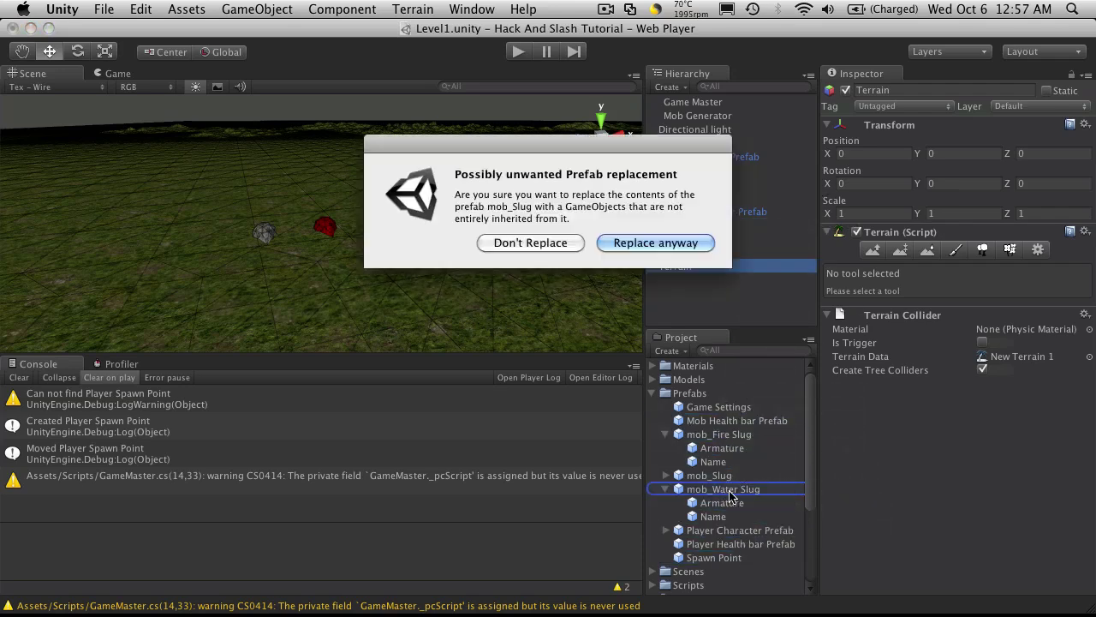
{"action": "left_click", "coordinate": [665, 240]}
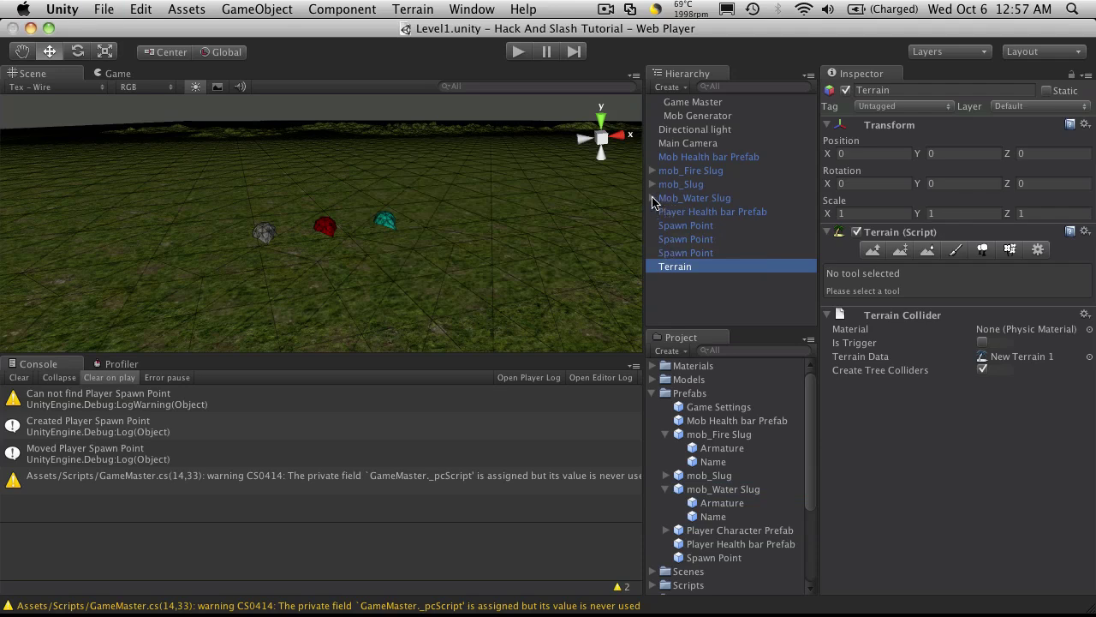
- Delete the Mob_Water Slug, mob_Slug and mob_Fire Slug objects from the scene hierarchy
{"action": "left_click", "coordinate": [678, 199]}
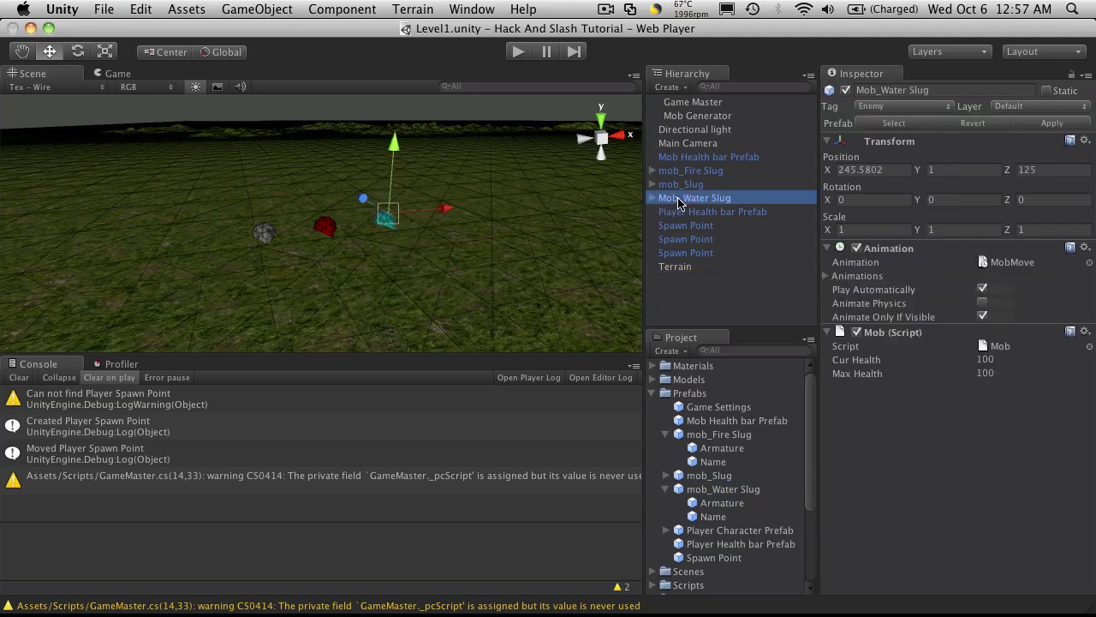
{"action": "key", "text": "super+BackSpace"}
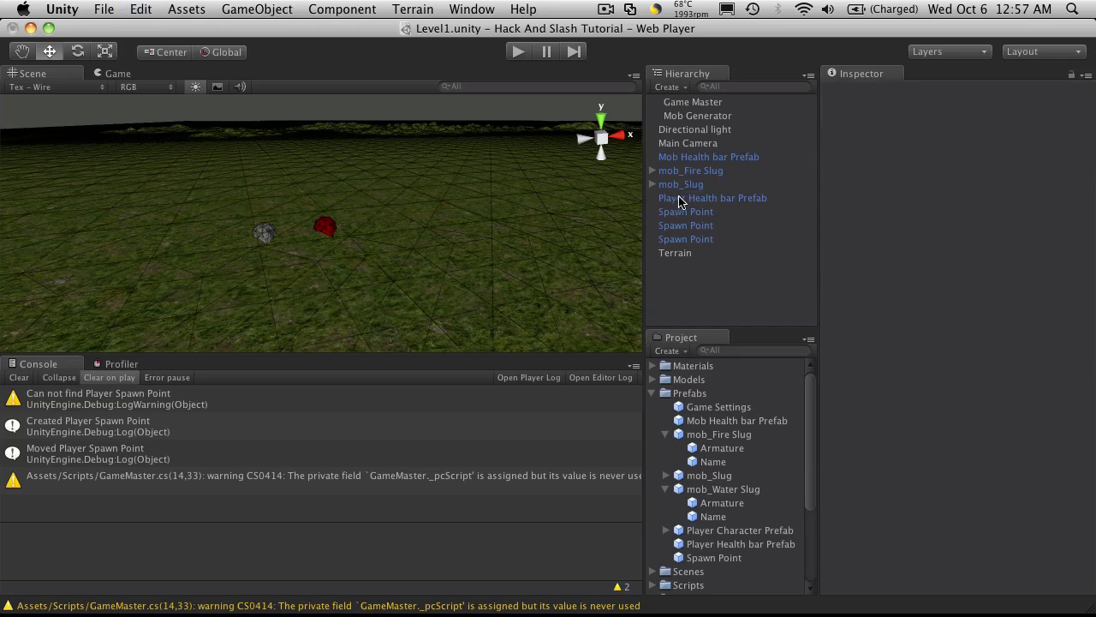
{"action": "left_click", "coordinate": [682, 185]}
{"action": "key", "text": "super+BackSpace"}
{"action": "left_click", "coordinate": [684, 172]}
{"action": "key", "text": "super+BackSpace"}
- Set the size of the Mob Generator object's Mob Prefabs array to 3
{"action": "left_click", "coordinate": [718, 116]}
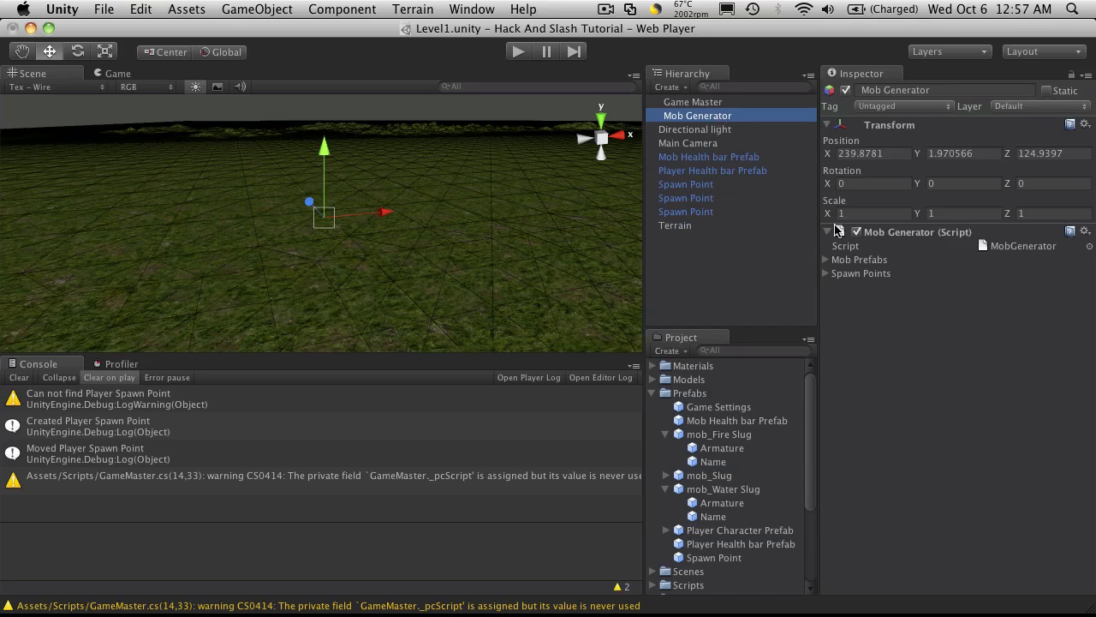
{"action": "left_click", "coordinate": [827, 259]}
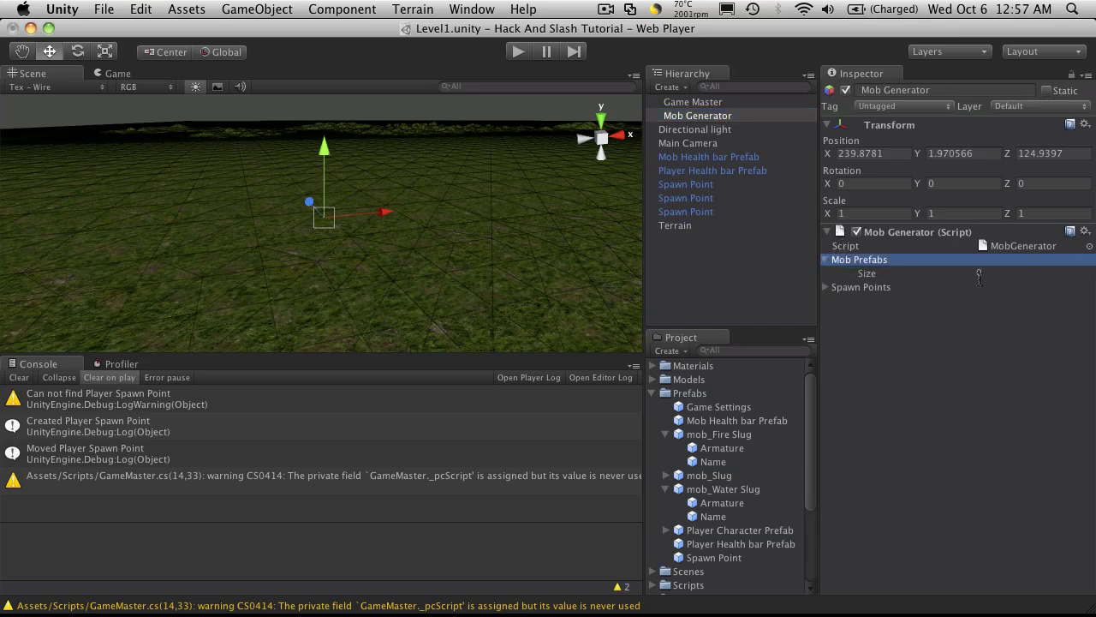
{"action": "left_click", "coordinate": [979, 274]}
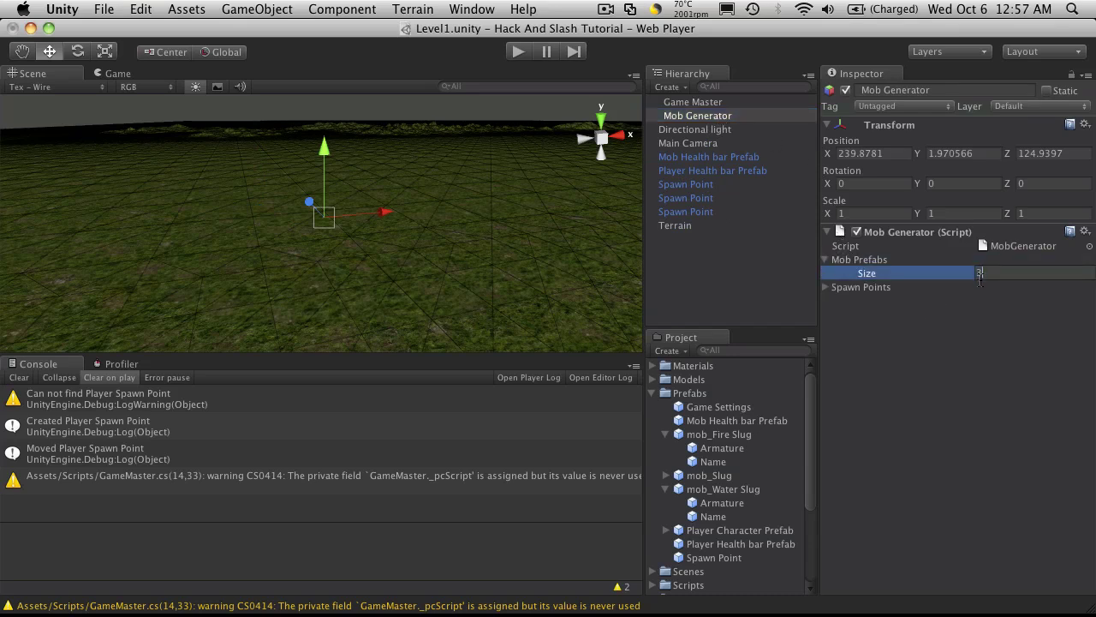
{"action": "type", "text": "3"}
{"action": "key", "text": "Return"}
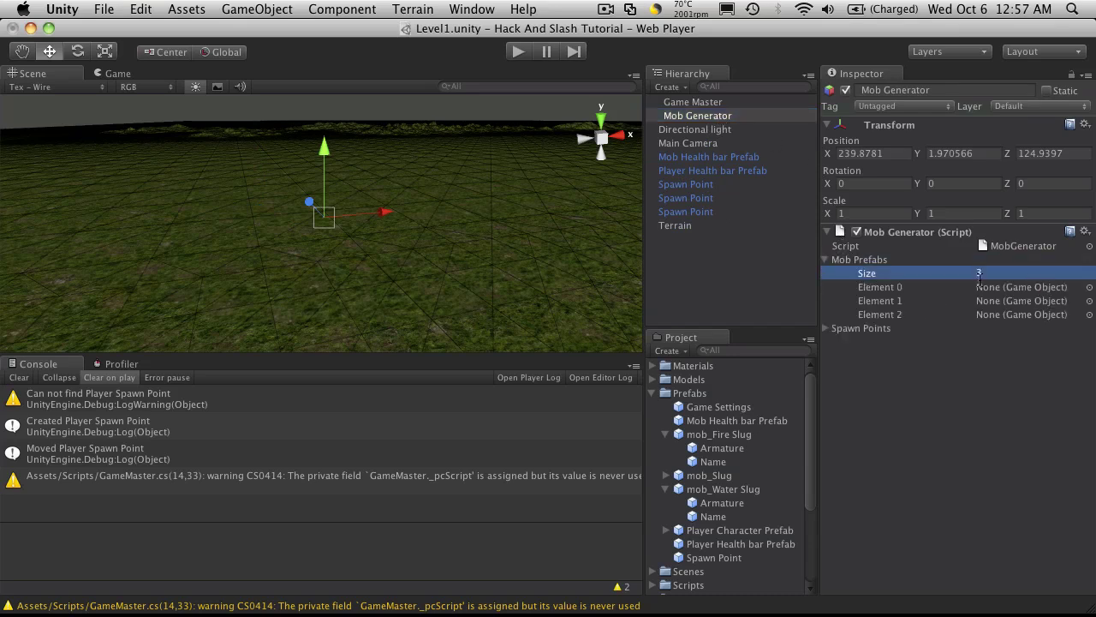
- Assign the mob_Slug, mob_Fire Slug and mob_Water Slug prefabs to Mob Prefabs elements 0, 1 and 2, respectively
{"action": "left_click", "coordinate": [666, 434]}
{"action": "left_click", "coordinate": [666, 461]}
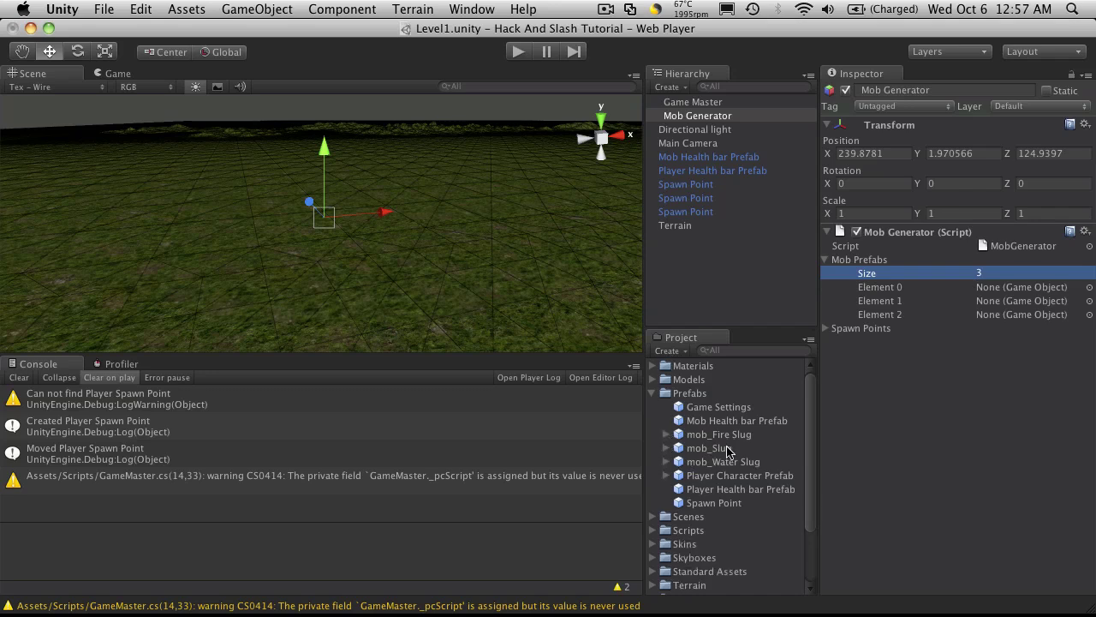
{"action": "left_click_drag", "start_coordinate": [719, 453], "coordinate": [1013, 295]}
{"action": "left_click_drag", "start_coordinate": [716, 435], "coordinate": [1017, 300]}
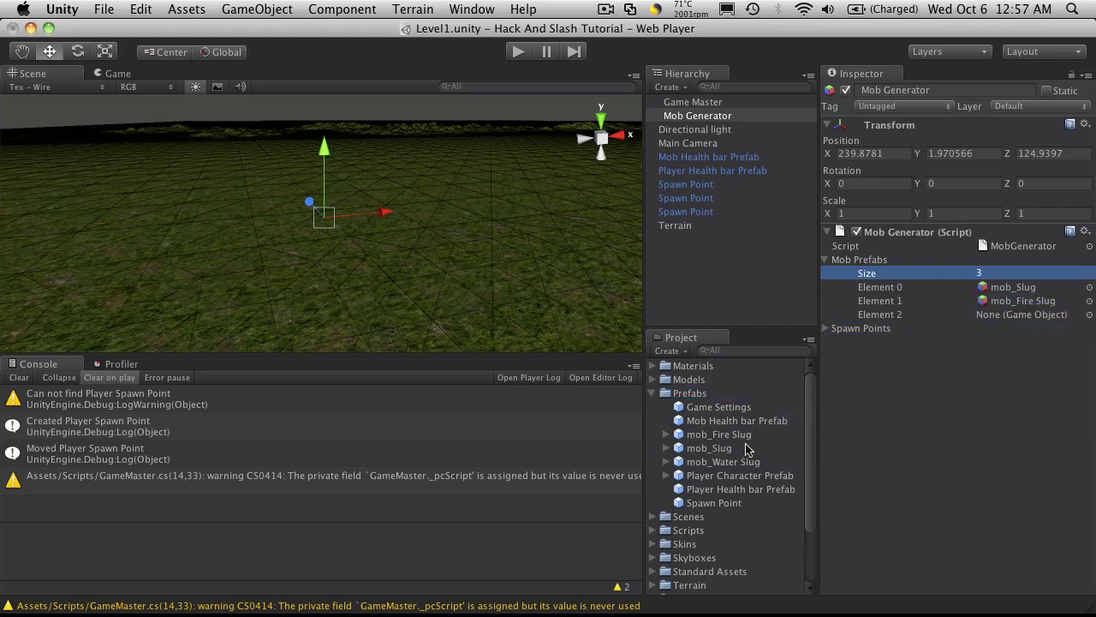
{"action": "left_click_drag", "start_coordinate": [723, 465], "coordinate": [1019, 314]}
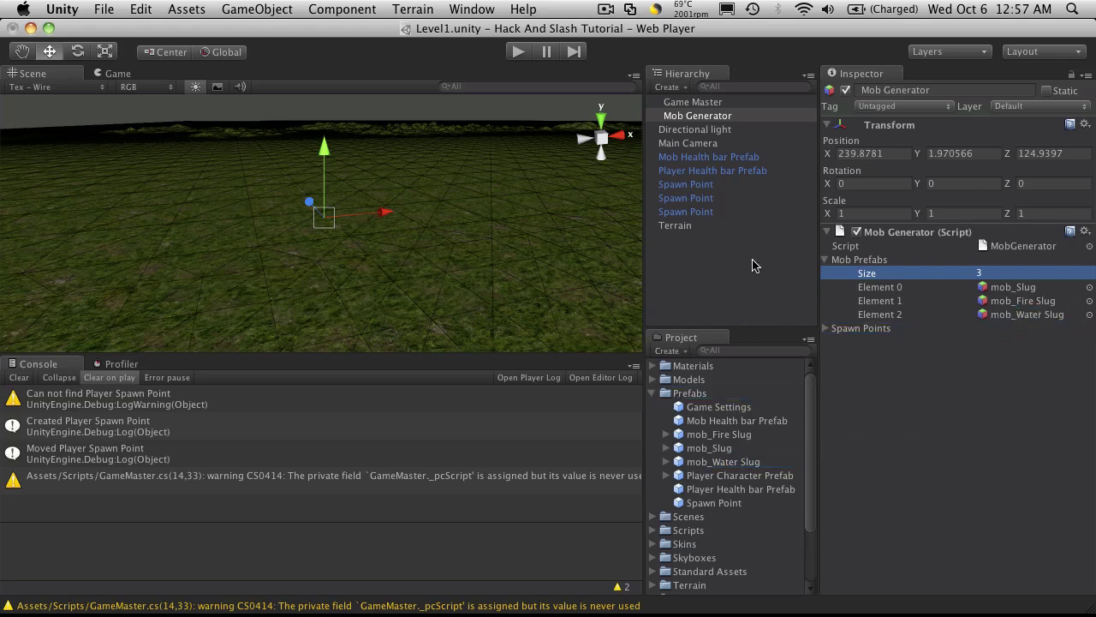
- Examine the Mob Generator's Spawn Points array, the three Spawn Point objects and the array declarations in MobGenerator.cs in MonoDevelop
{"action": "left_click", "coordinate": [826, 260]}
{"action": "left_click", "coordinate": [827, 274]}
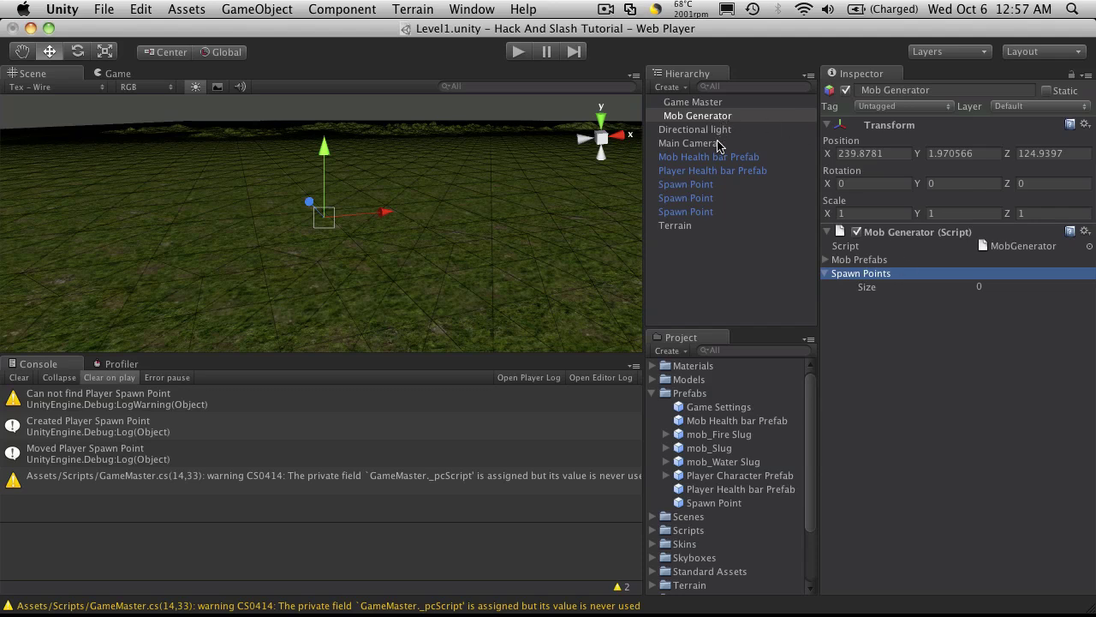
{"action": "left_click", "coordinate": [716, 183]}
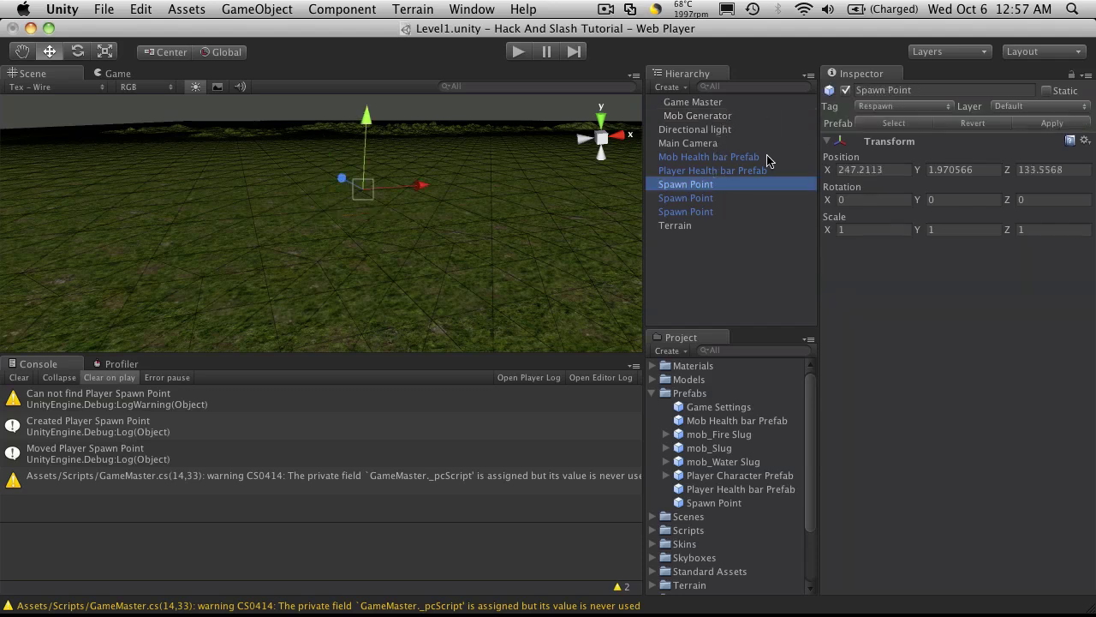
{"action": "left_click", "coordinate": [704, 197]}
{"action": "left_click", "coordinate": [703, 211]}
{"action": "key", "text": "super+Tab"}
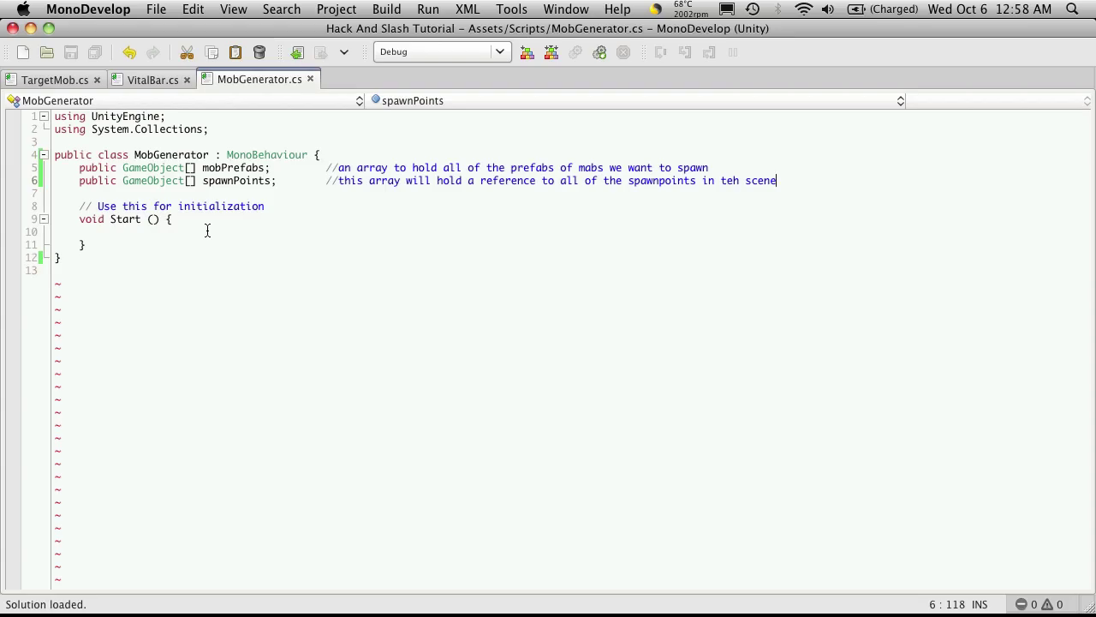
{"action": "key", "text": "super+Tab"}
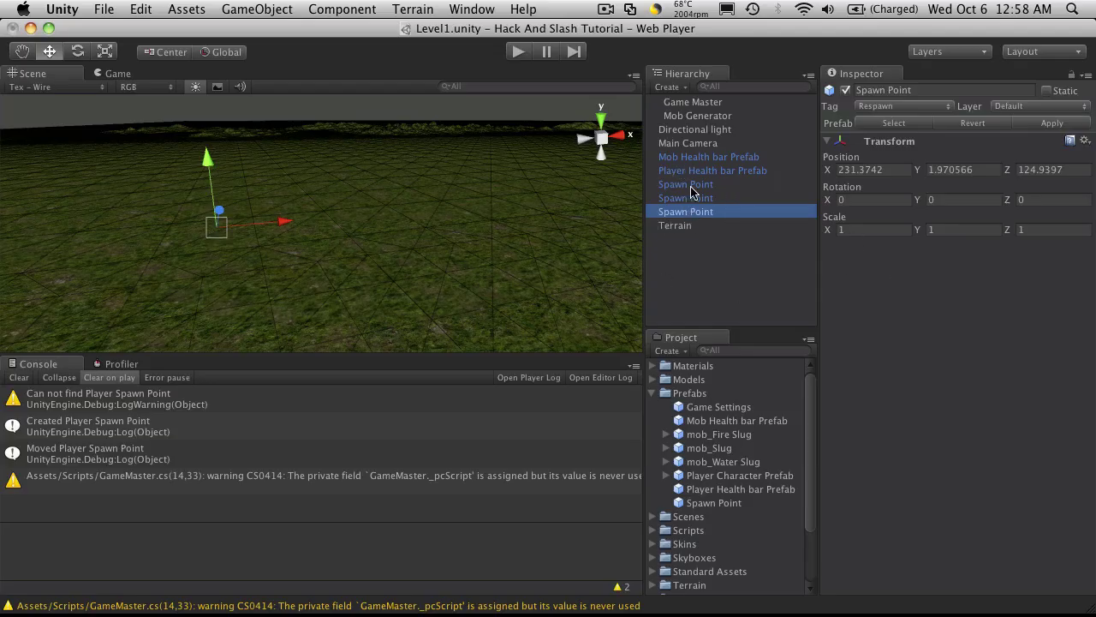
{"action": "left_click", "coordinate": [708, 117]}
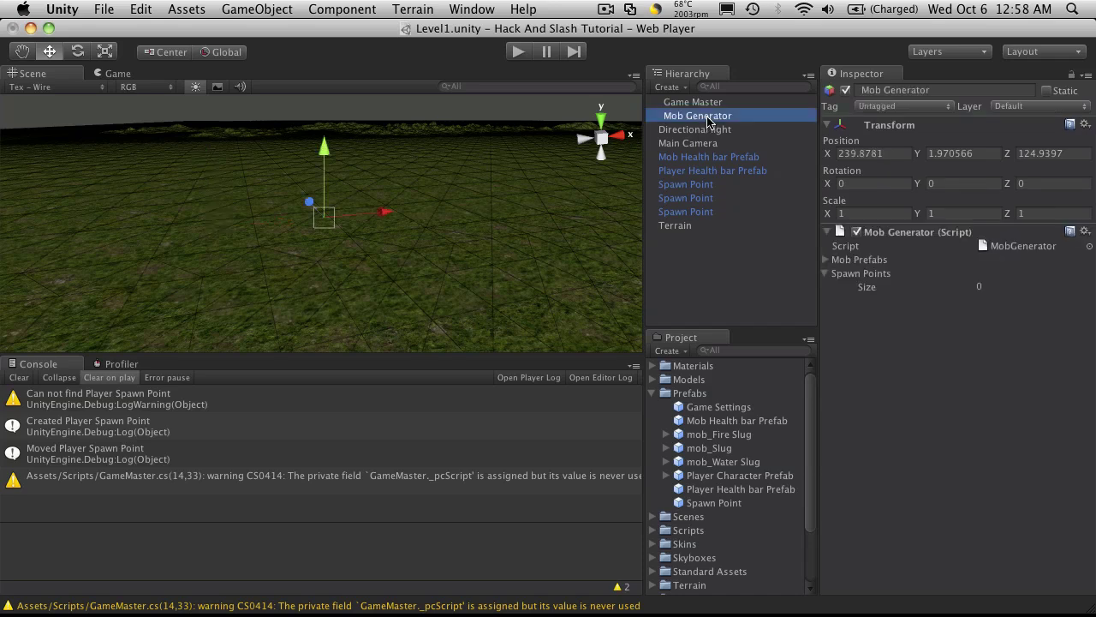
- Set the Mob Generator's Spawn Points array size to 3 and assign the three Spawn Point scene objects to elements 0, 1 and 2 in order
{"action": "left_click", "coordinate": [985, 288]}
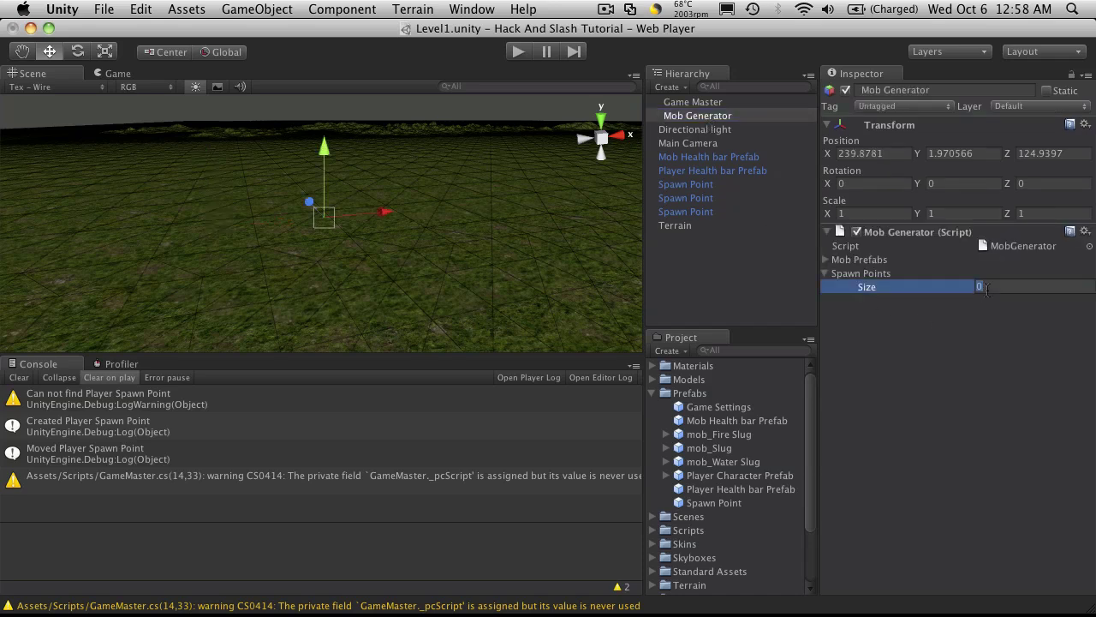
{"action": "key", "text": "Return"}
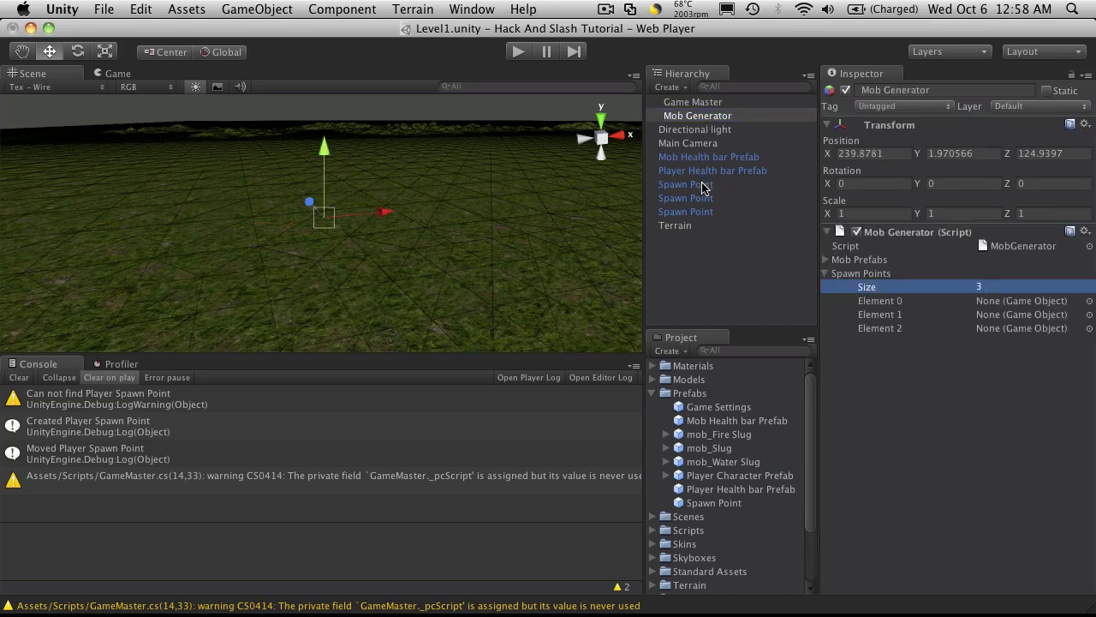
{"action": "left_click_drag", "start_coordinate": [704, 184], "coordinate": [983, 300]}
{"action": "left_click_drag", "start_coordinate": [702, 197], "coordinate": [976, 313]}
{"action": "left_click_drag", "start_coordinate": [709, 212], "coordinate": [983, 334]}
- Rename the first, second and third Spawn Point objects in the hierarchy as Spawn Point 1, Spawn Point 3 and Spawn Point 2, respectively
{"action": "left_click", "coordinate": [713, 184]}
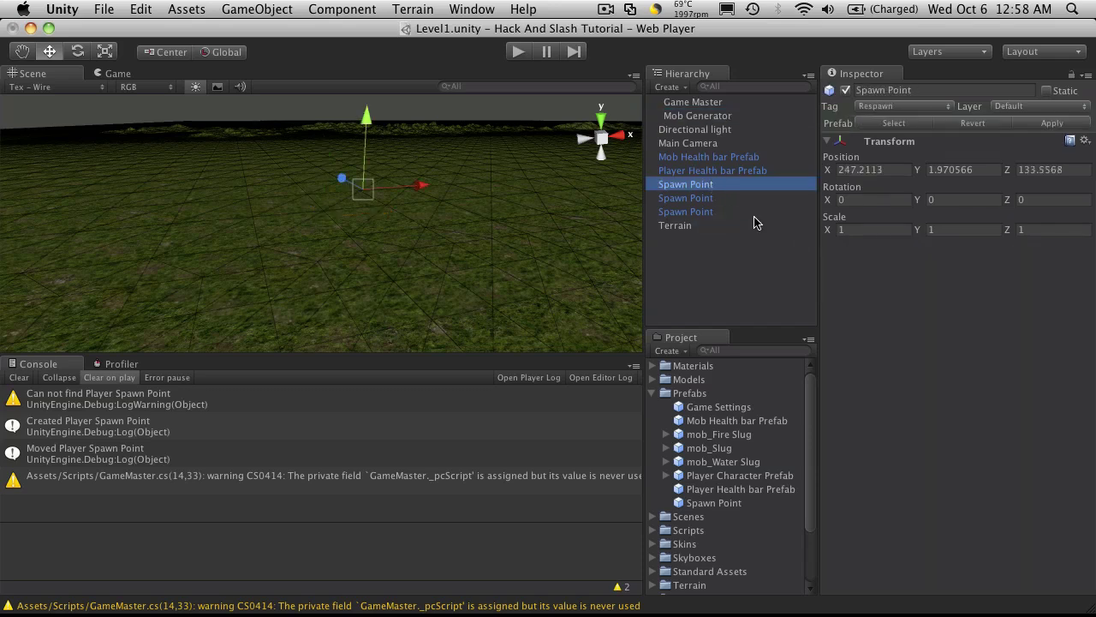
{"action": "key", "text": "Return"}
{"action": "key", "text": "Return"}
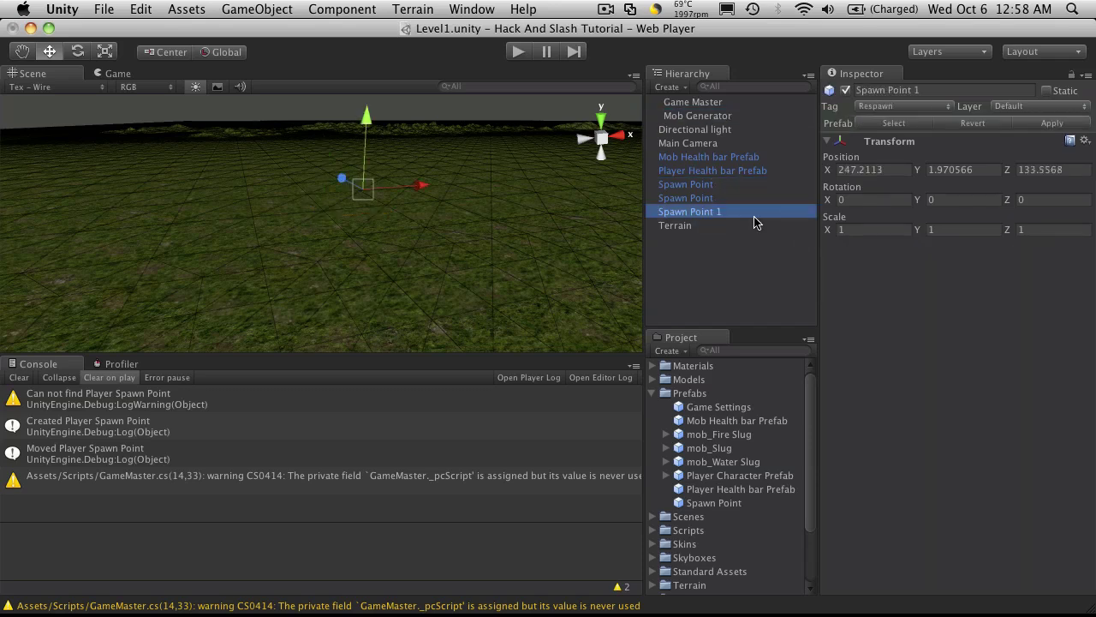
{"action": "key", "text": "Up"}
{"action": "key", "text": "Up"}
{"action": "key", "text": "Return"}
{"action": "type", "text": "3"}
{"action": "key", "text": "Return"}
{"action": "key", "text": "Up"}
{"action": "key", "text": "Up"}
{"action": "key", "text": "Return"}
{"action": "type", "text": "2"}
{"action": "key", "text": "Return"}
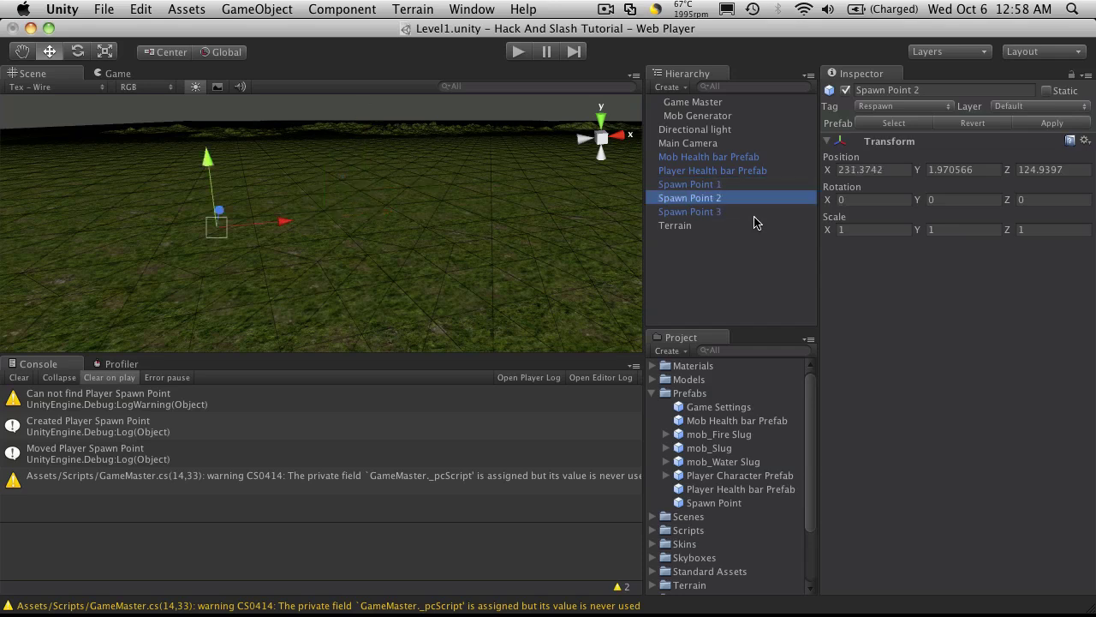
- Check the Mob Generator's Spawn Points assignments and switch to the MobGenerator.cs script in MonoDevelop
{"action": "left_click", "coordinate": [715, 119]}
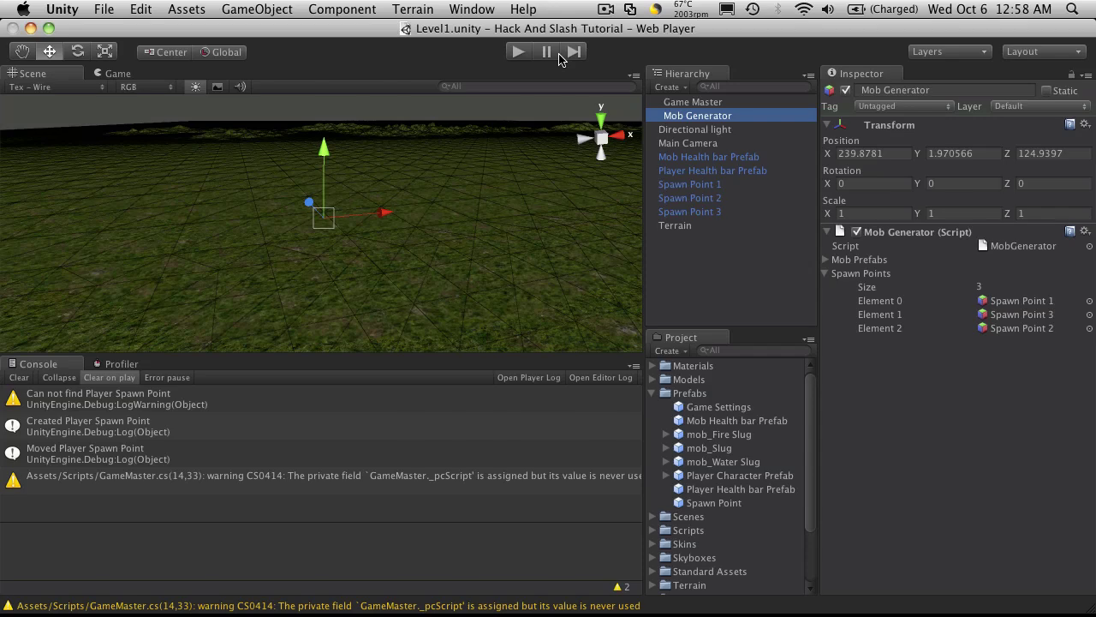
{"action": "key", "text": "super+Tab"}
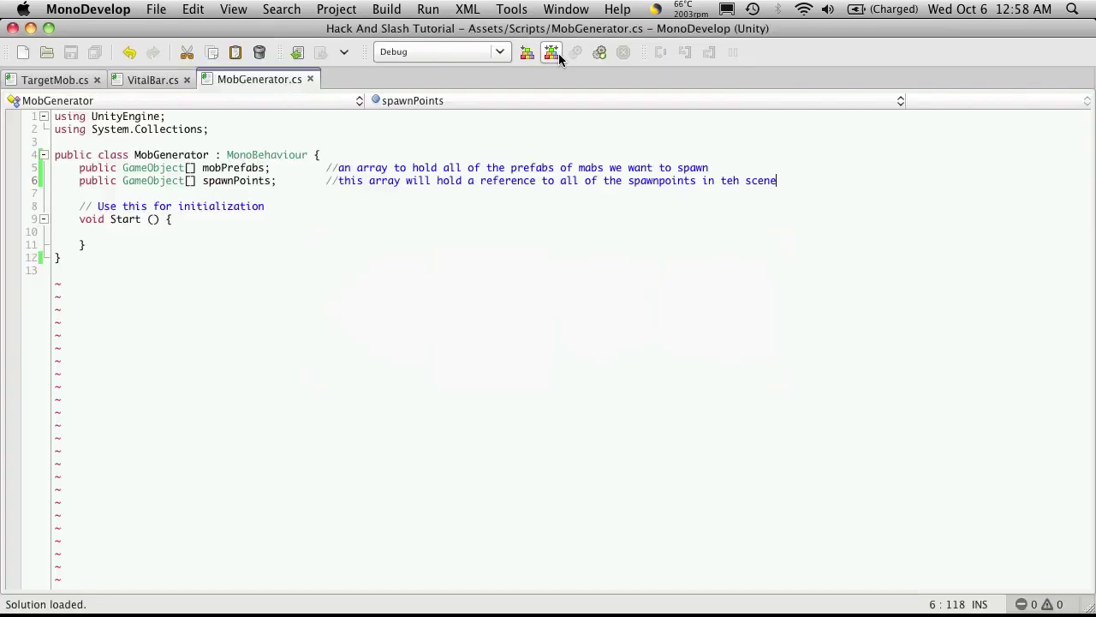